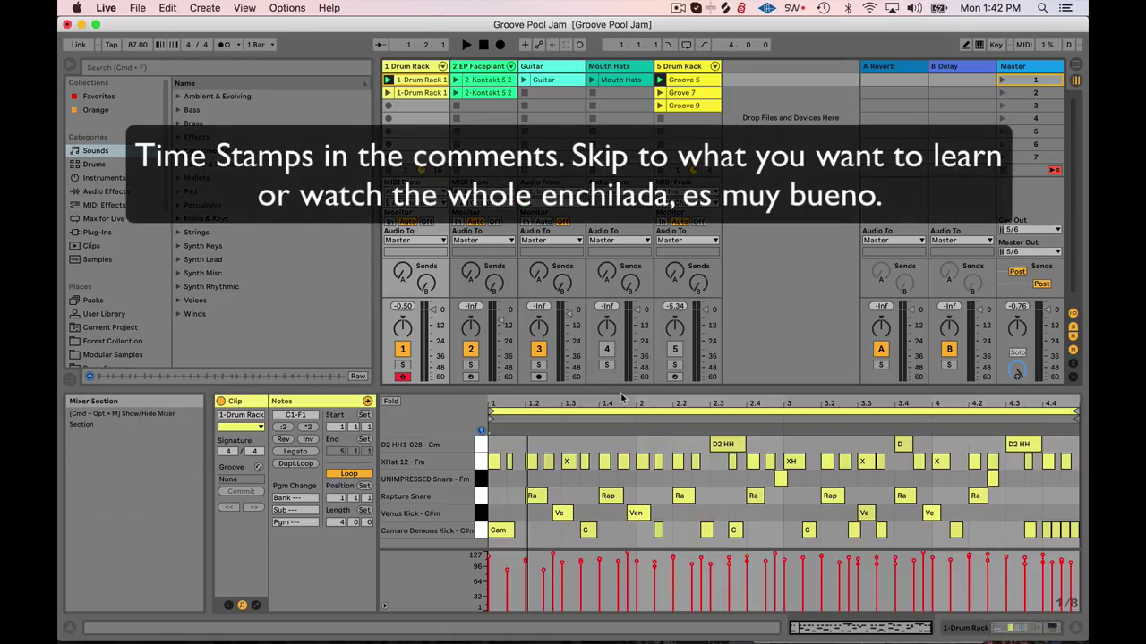
# Examine the first Drum Rack clip's notes against the grid and listen to the clip
pyautogui.moveTo(622, 404); pyautogui.dragTo(663, 419)
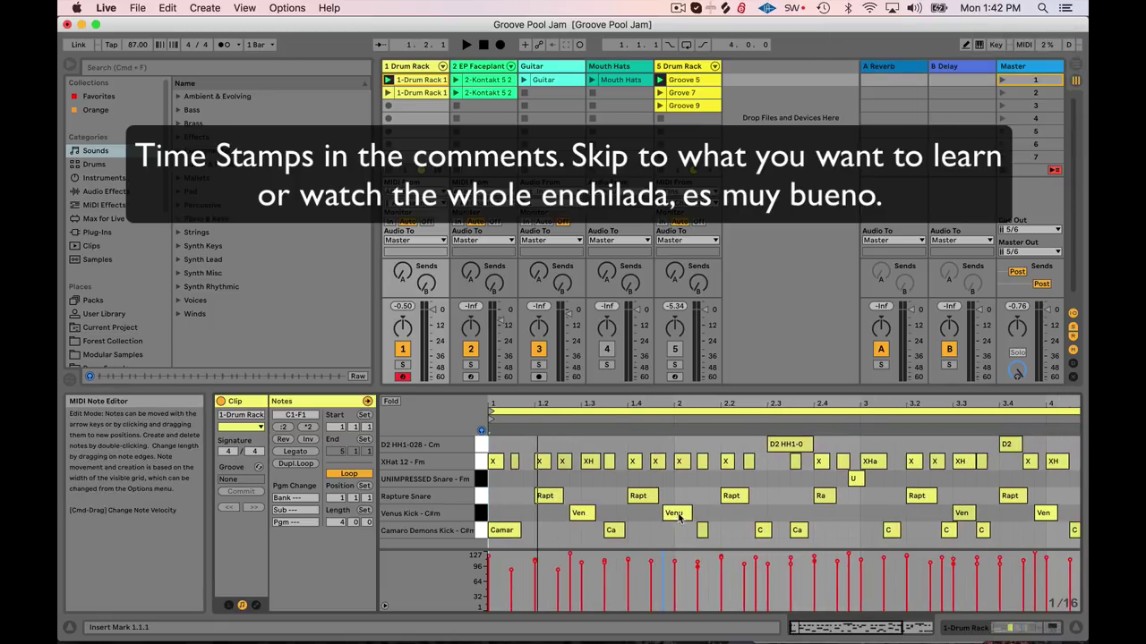
pyautogui.moveTo(684, 407); pyautogui.dragTo(680, 425)
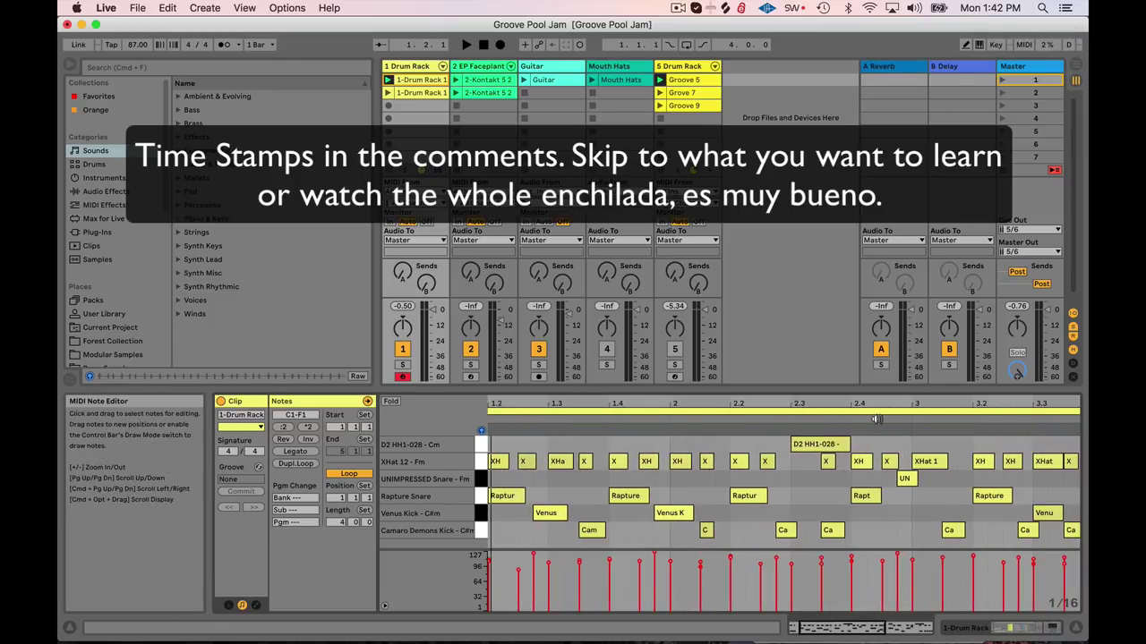
pyautogui.moveTo(855, 406); pyautogui.dragTo(716, 379)
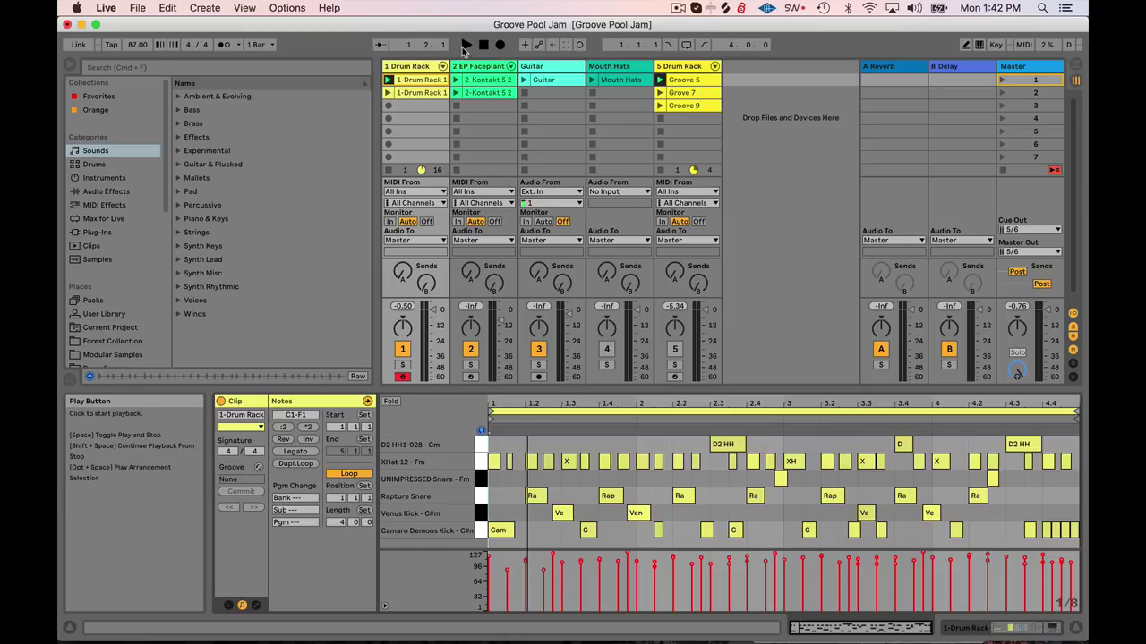
pyautogui.click(465, 46)
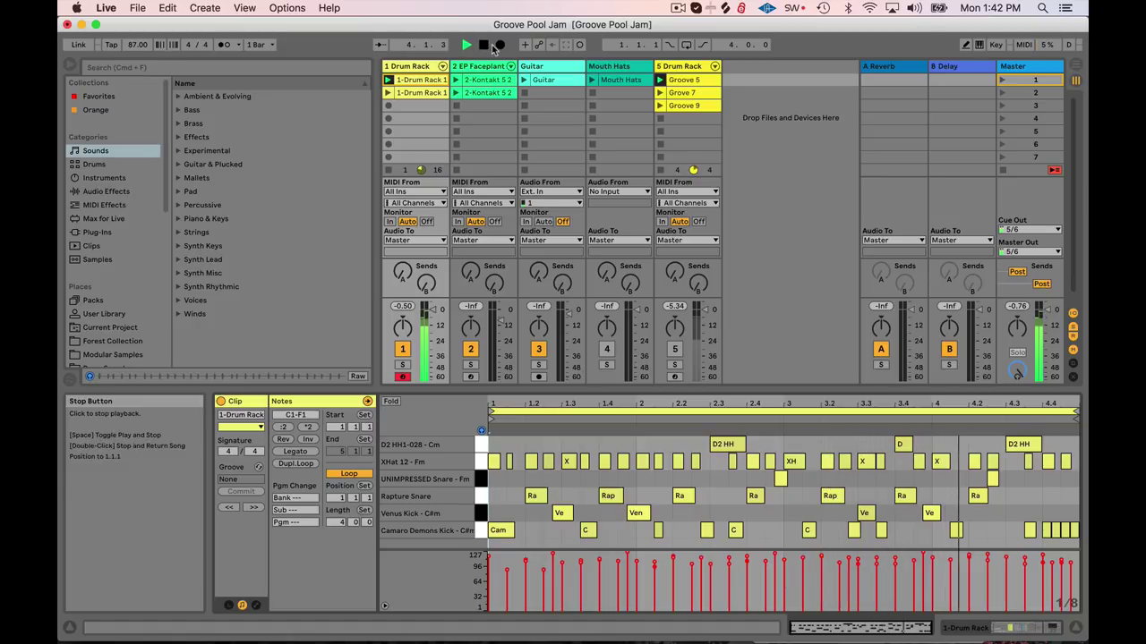
pyautogui.click(485, 46)
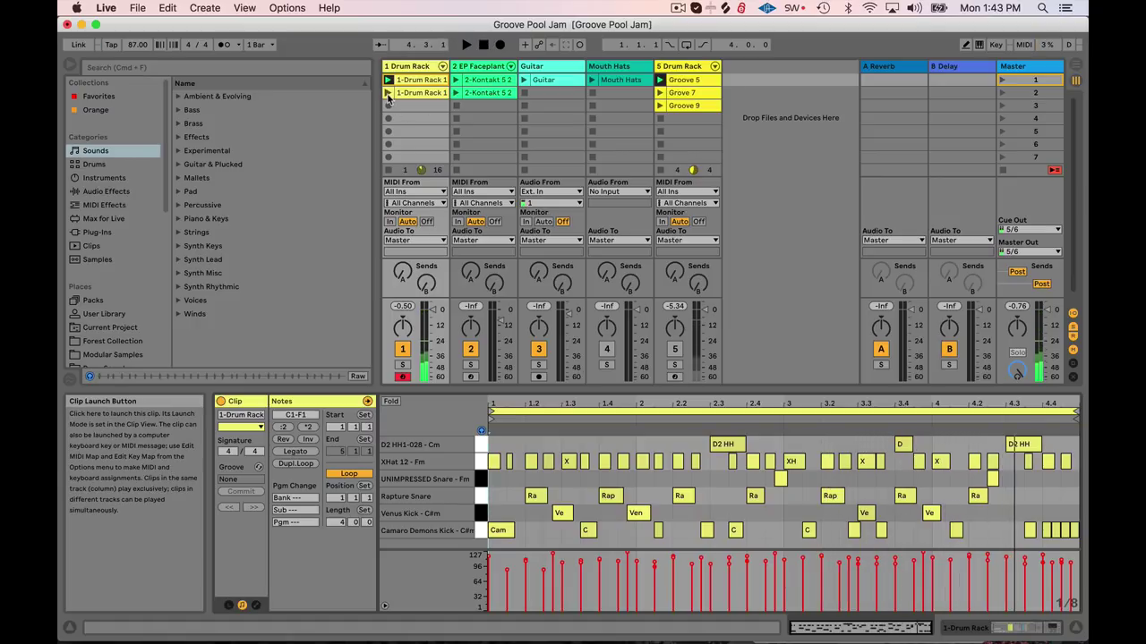
# Listen to the second Drum Rack clip and examine its hi-hat notes against the grid
pyautogui.click(387, 93)
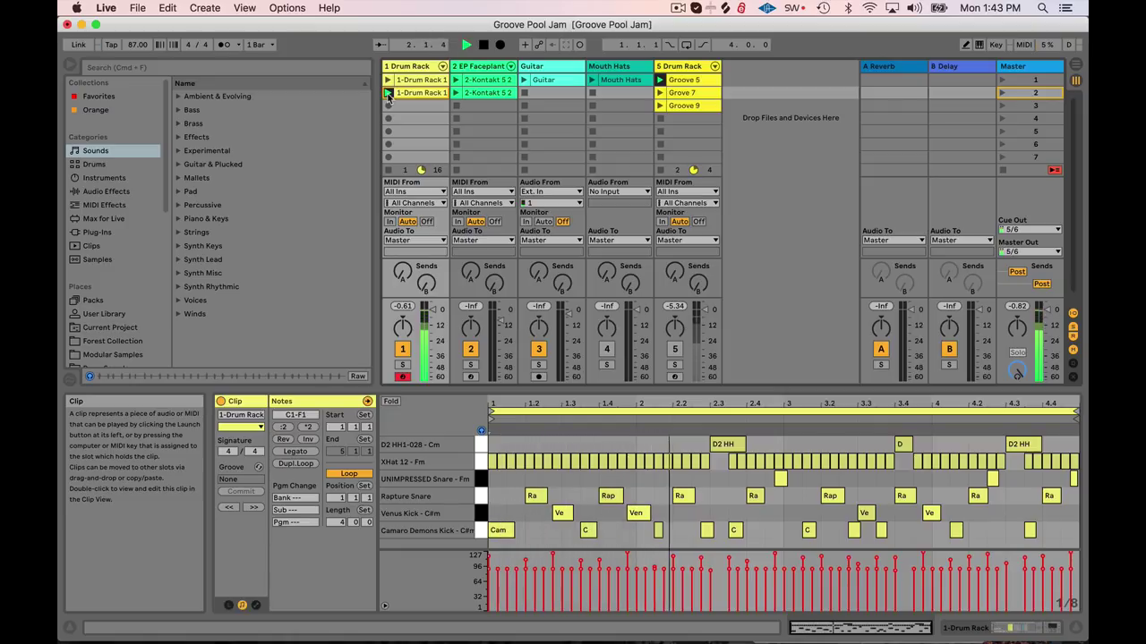
pyautogui.click(483, 45)
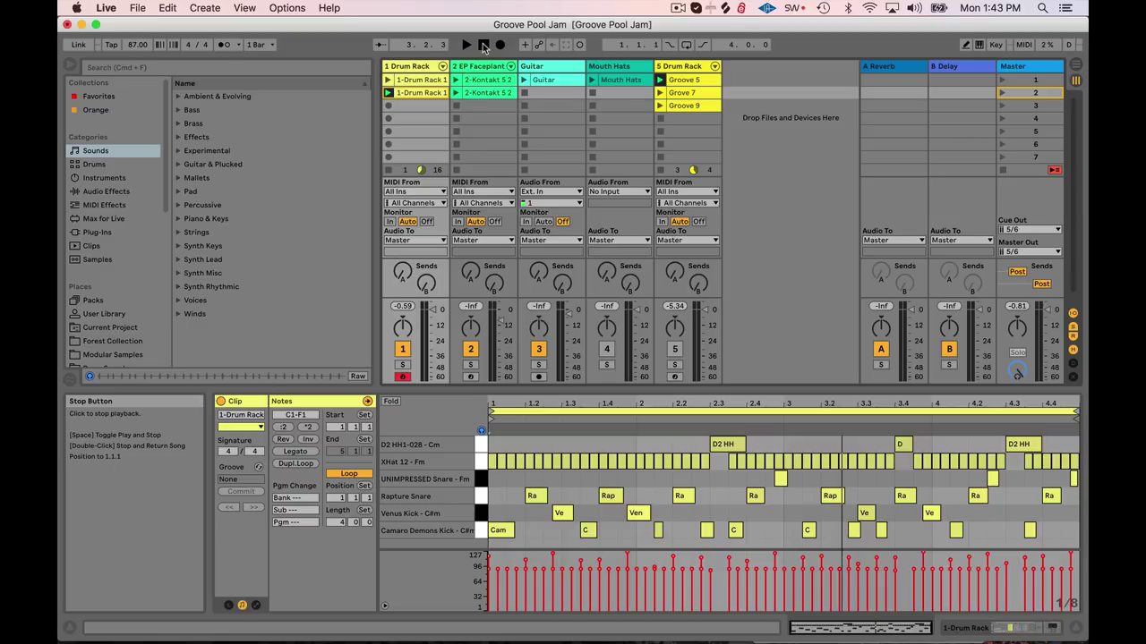
pyautogui.moveTo(591, 405); pyautogui.dragTo(591, 449)
pyautogui.moveTo(581, 409); pyautogui.dragTo(657, 410)
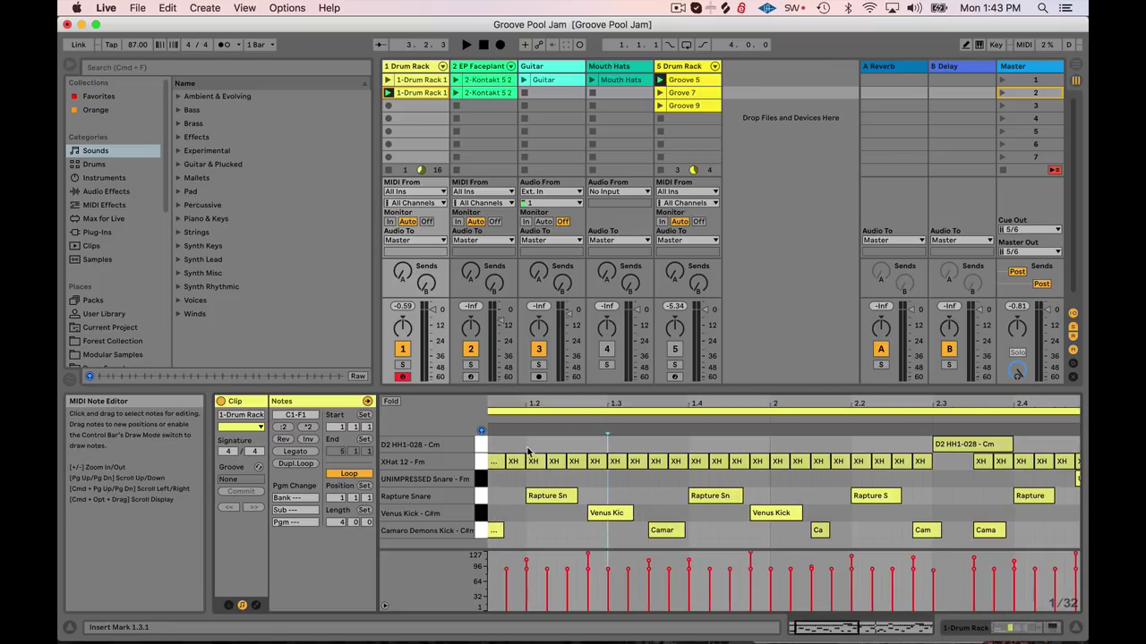
pyautogui.moveTo(529, 406)
pyautogui.mouseDown()
pyautogui.moveTo(572, 406)
pyautogui.moveTo(505, 411)
pyautogui.moveTo(518, 395)
pyautogui.mouseUp()
pyautogui.click(528, 447)
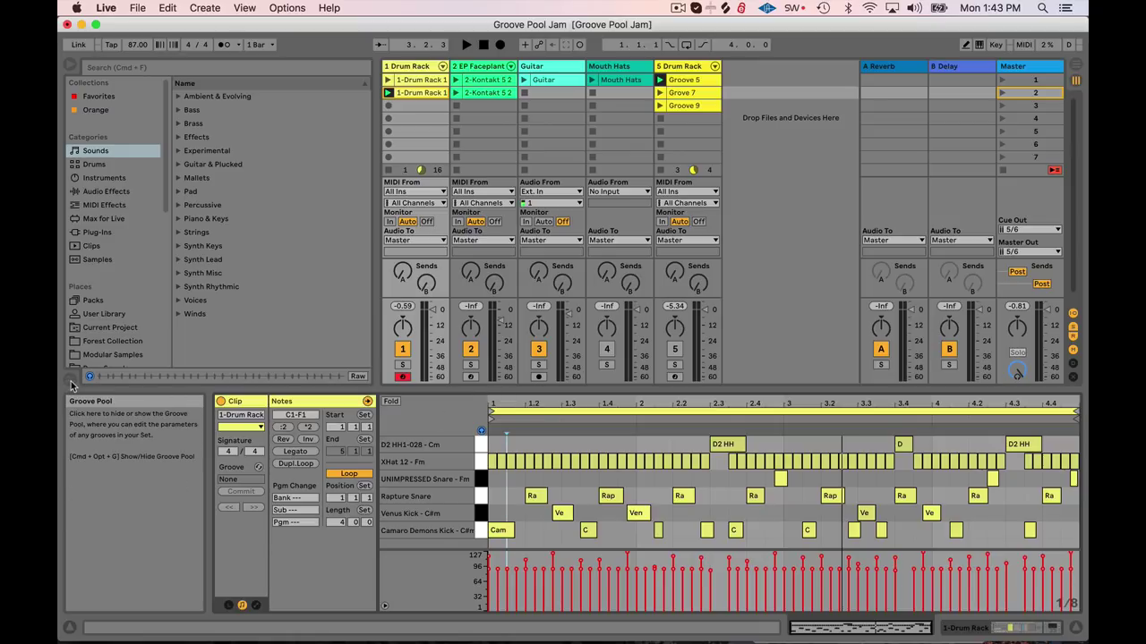
# Try reaching the Swing and Groove library from the Groove Pool and from the clip's groove hot-swap
pyautogui.click(67, 382)
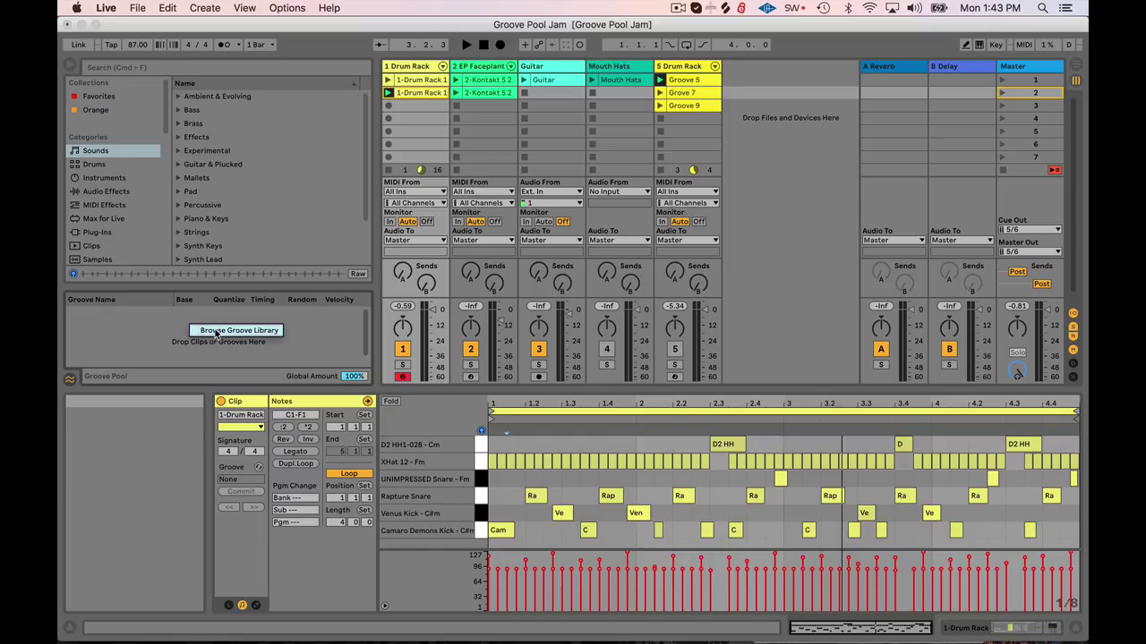
pyautogui.click(215, 333)
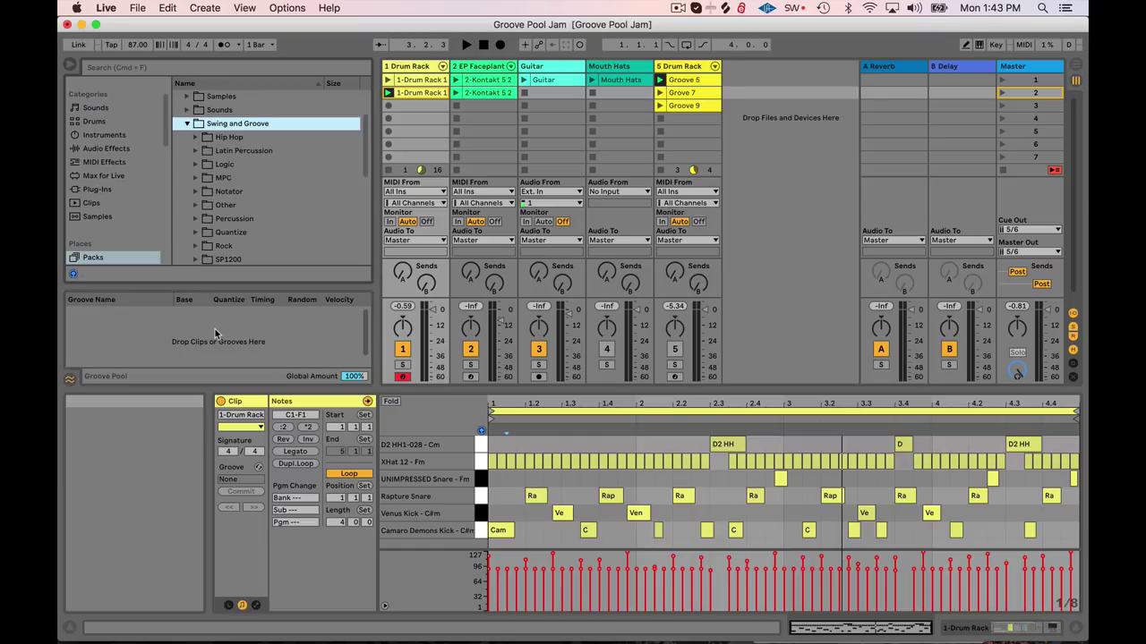
pyautogui.click(71, 380)
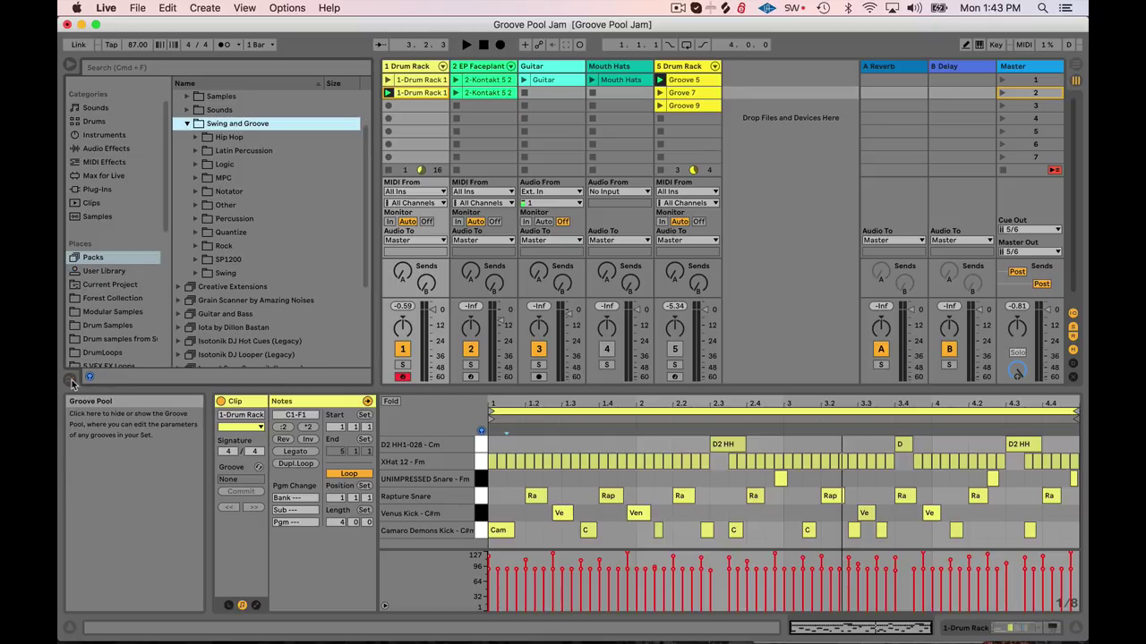
pyautogui.click(259, 469)
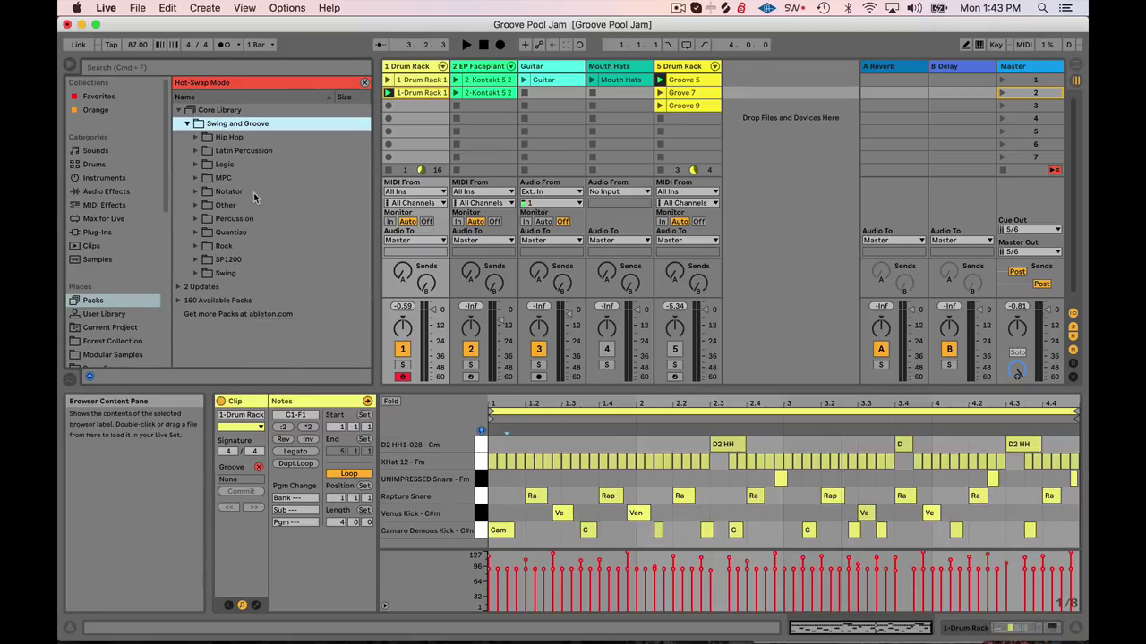
pyautogui.click(259, 468)
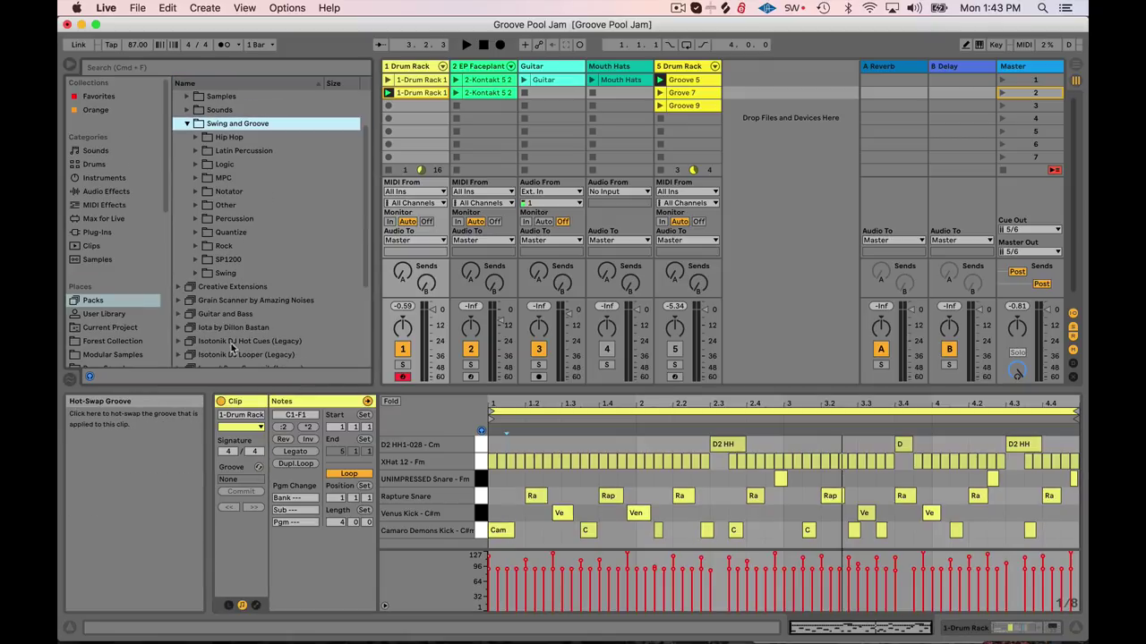
# Show the Groove Pool, open the groove library from it, and look into the Hip Hop folder
pyautogui.click(72, 379)
pyautogui.click(71, 380)
pyautogui.click(71, 379)
pyautogui.rightClick(174, 336)
pyautogui.click(199, 346)
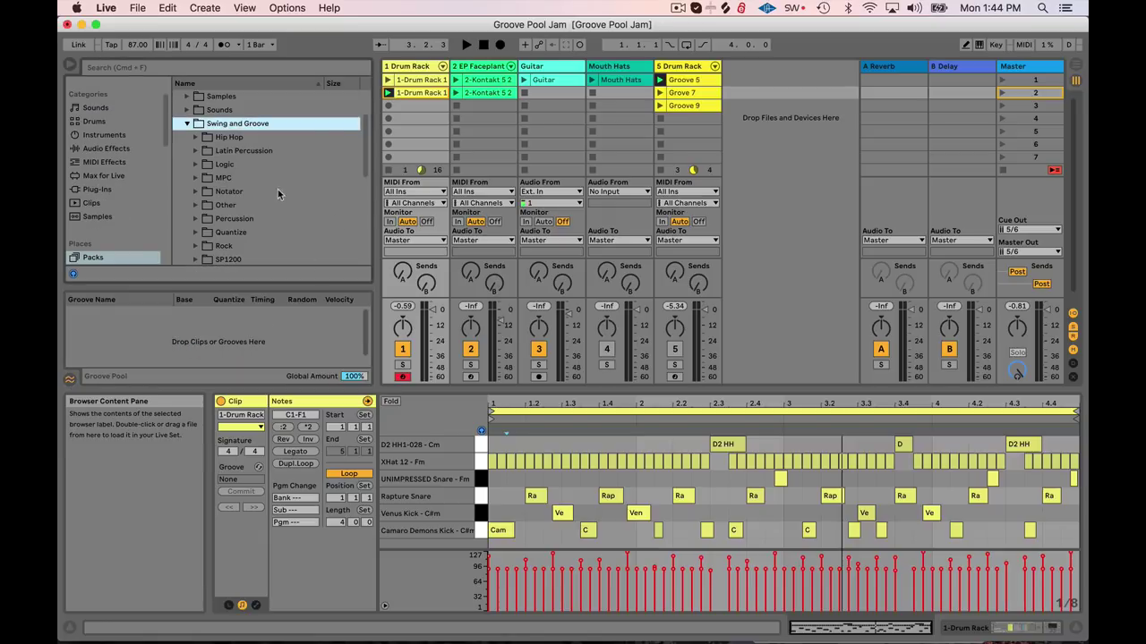
pyautogui.scroll(-2, 365, 139)
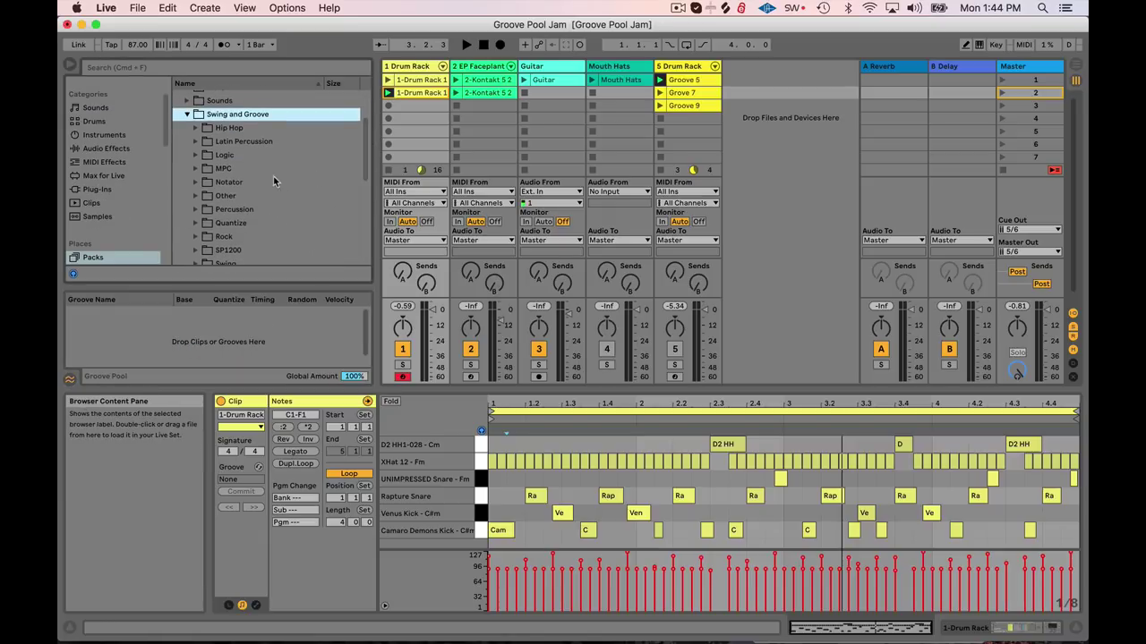
pyautogui.click(197, 130)
pyautogui.click(197, 130)
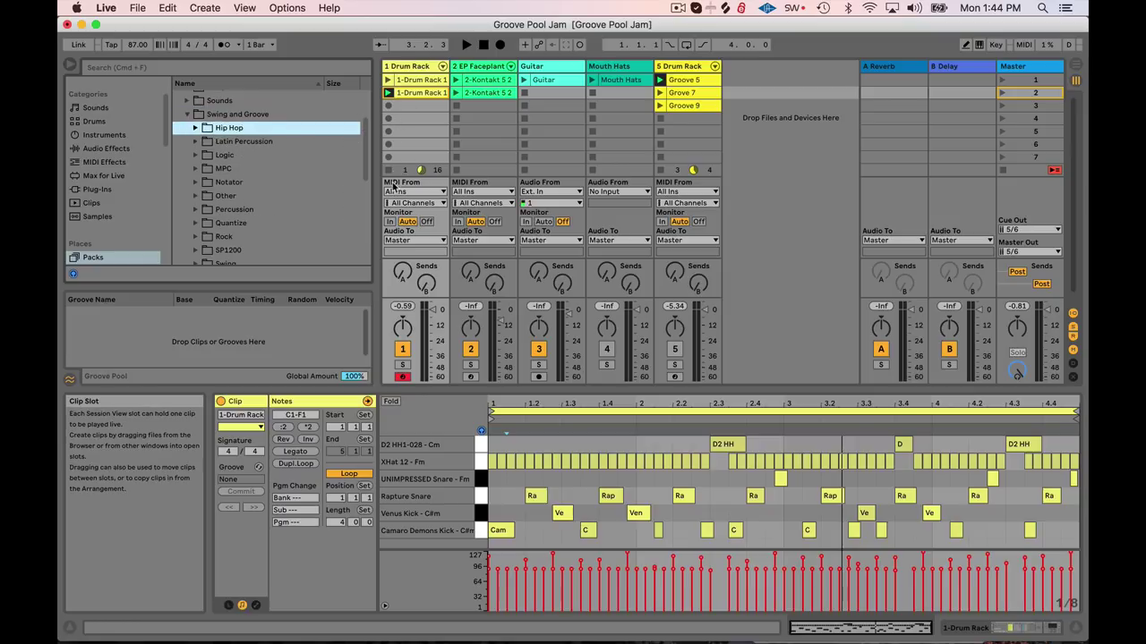
# Start playback and preview the MPC 8 Swing-56 groove from the MPC folder
pyautogui.press('space')
pyautogui.press('space')
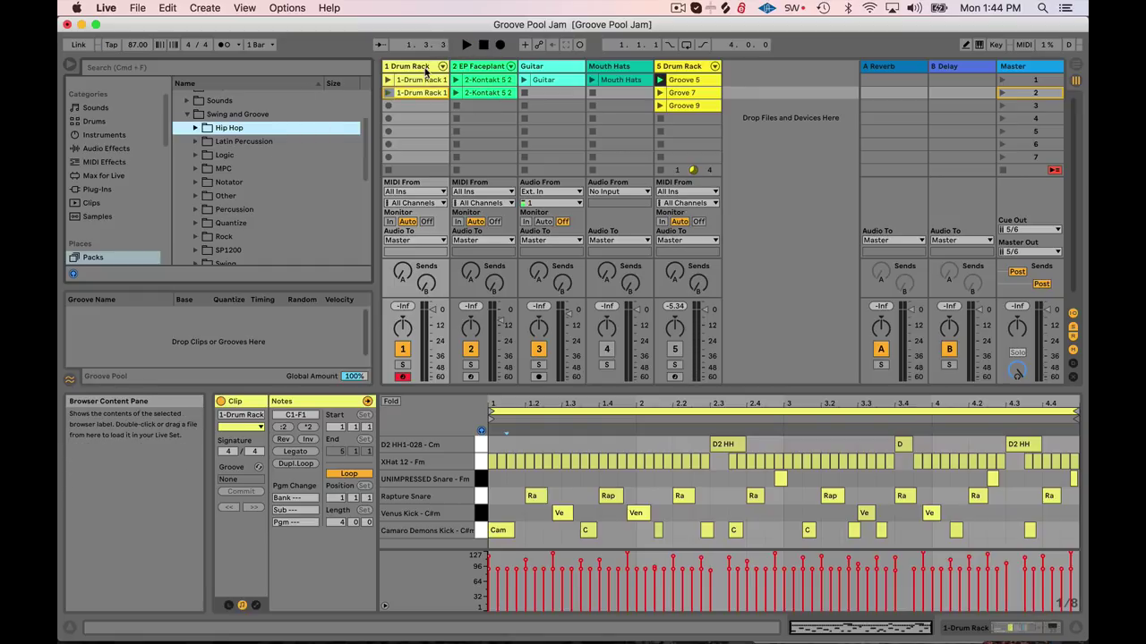
pyautogui.click(465, 45)
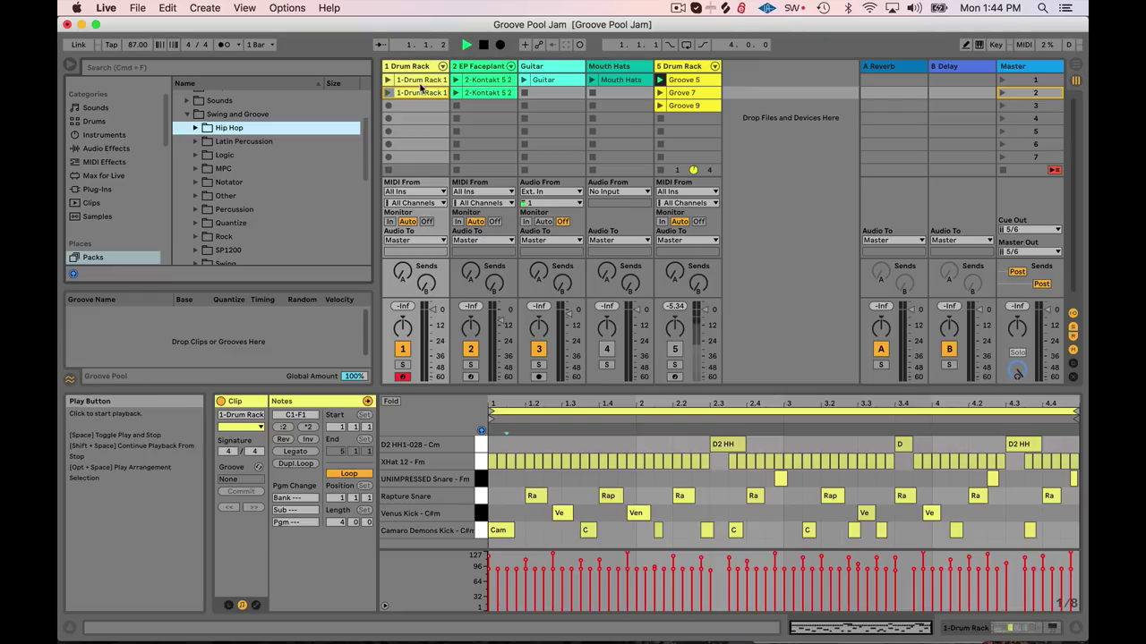
pyautogui.click(195, 169)
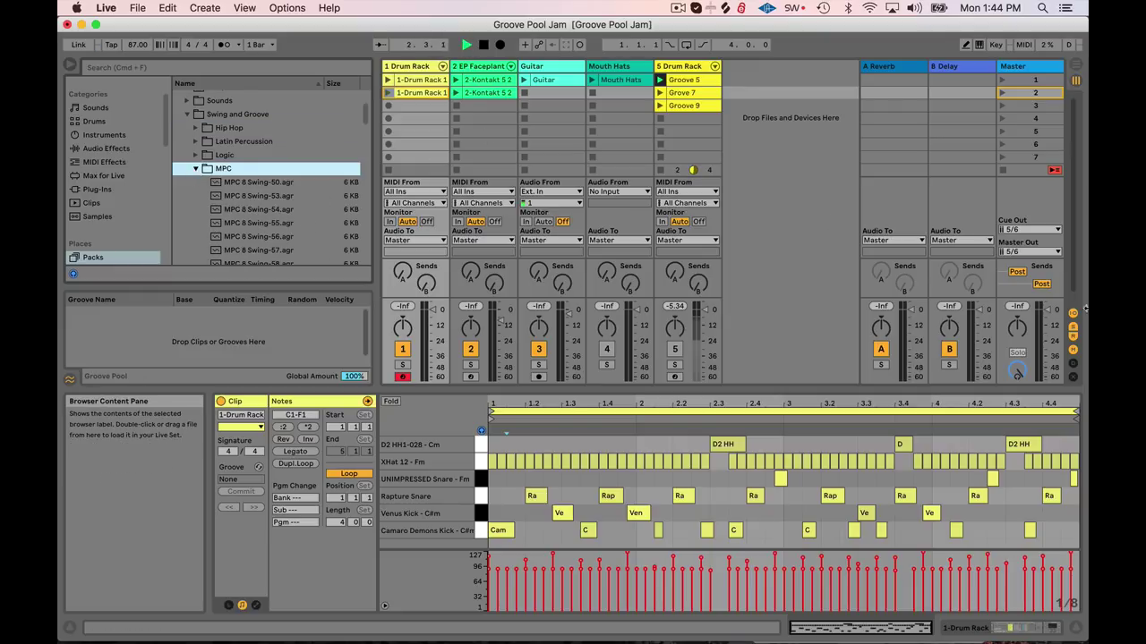
pyautogui.click(290, 238)
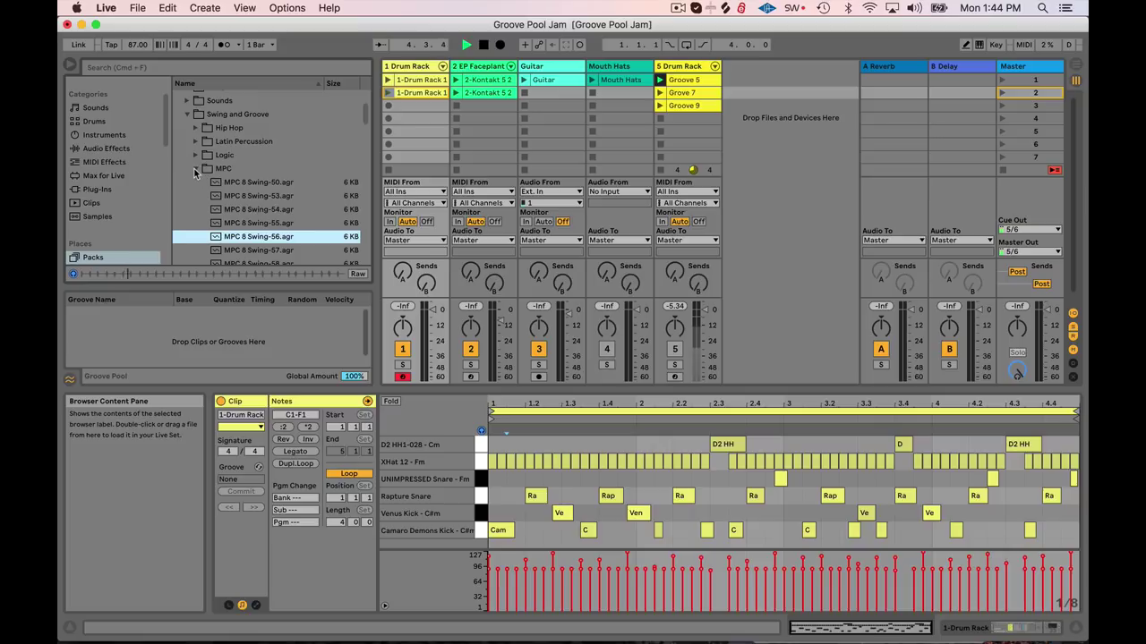
# Preview the MPC 16 Double Up-55 groove and stop playback
pyautogui.click(193, 168)
pyautogui.click(194, 170)
pyautogui.scroll(-5, 273, 226)
pyautogui.scroll(-5, 274, 226)
pyautogui.click(264, 183)
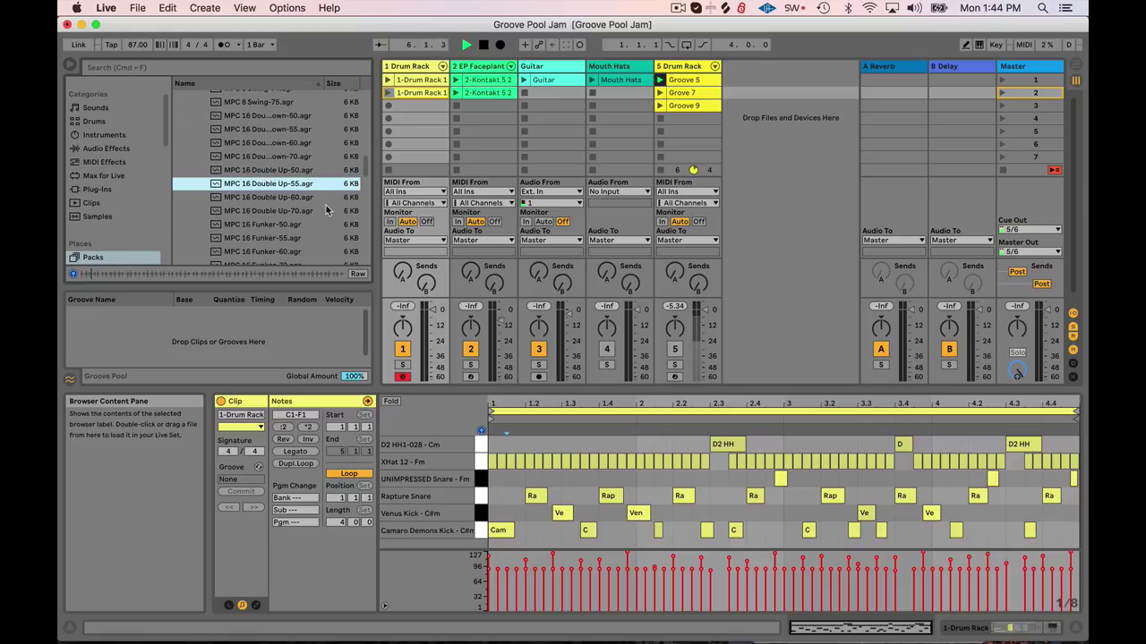
pyautogui.click(483, 46)
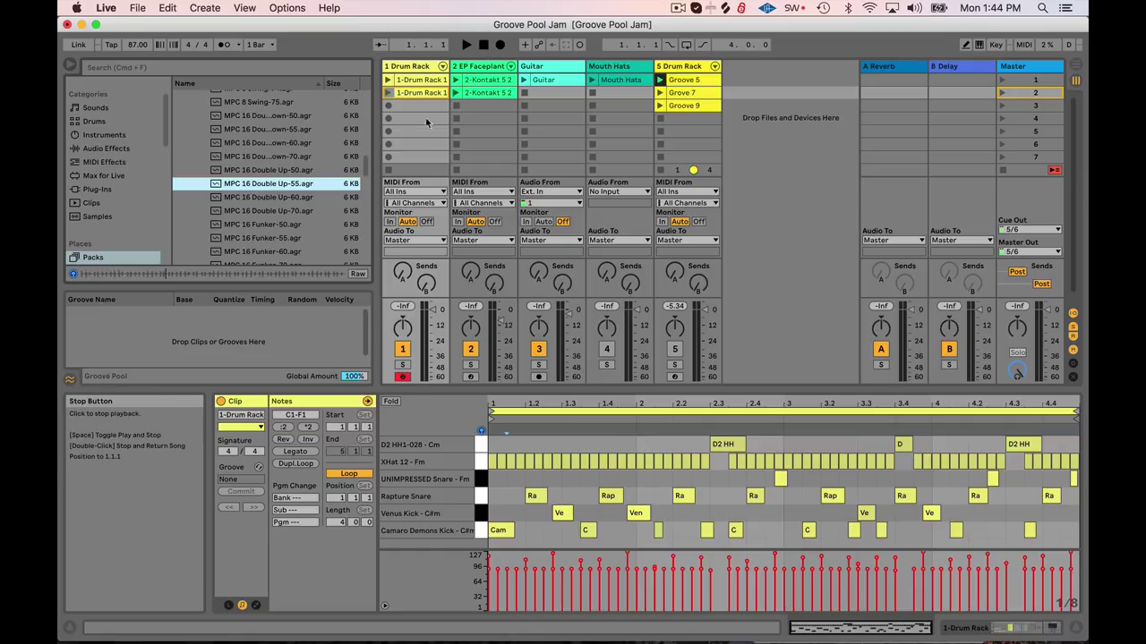
# Apply the MPC 16 Swing-60 groove to the first Drum Rack clip
pyautogui.scroll(7, 269, 179)
pyautogui.click(416, 85)
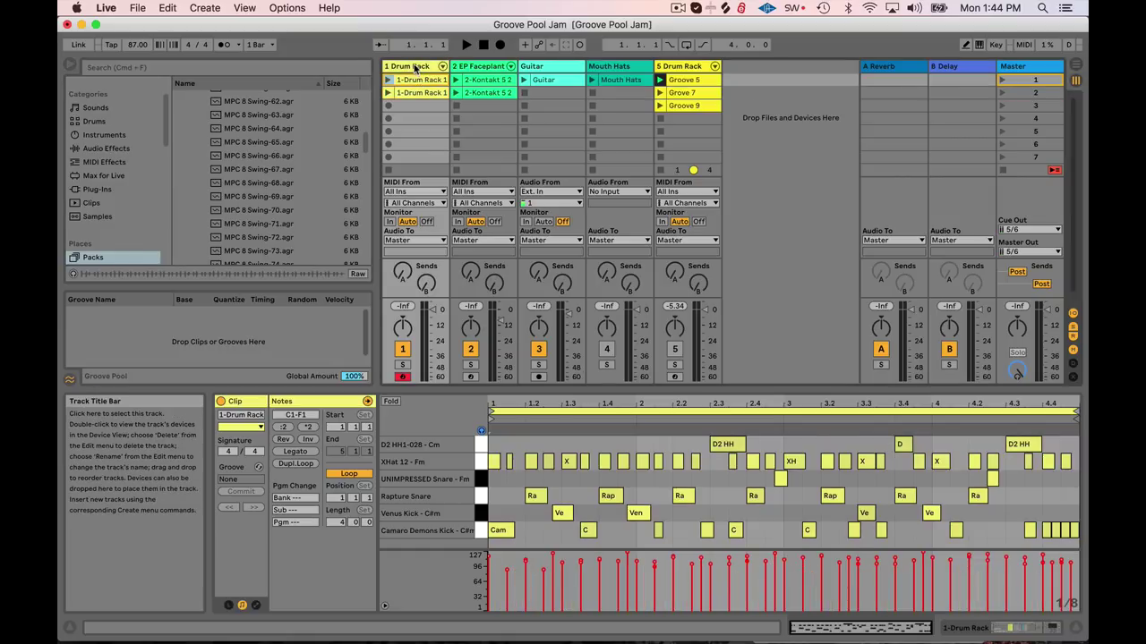
pyautogui.scroll(10, 299, 193)
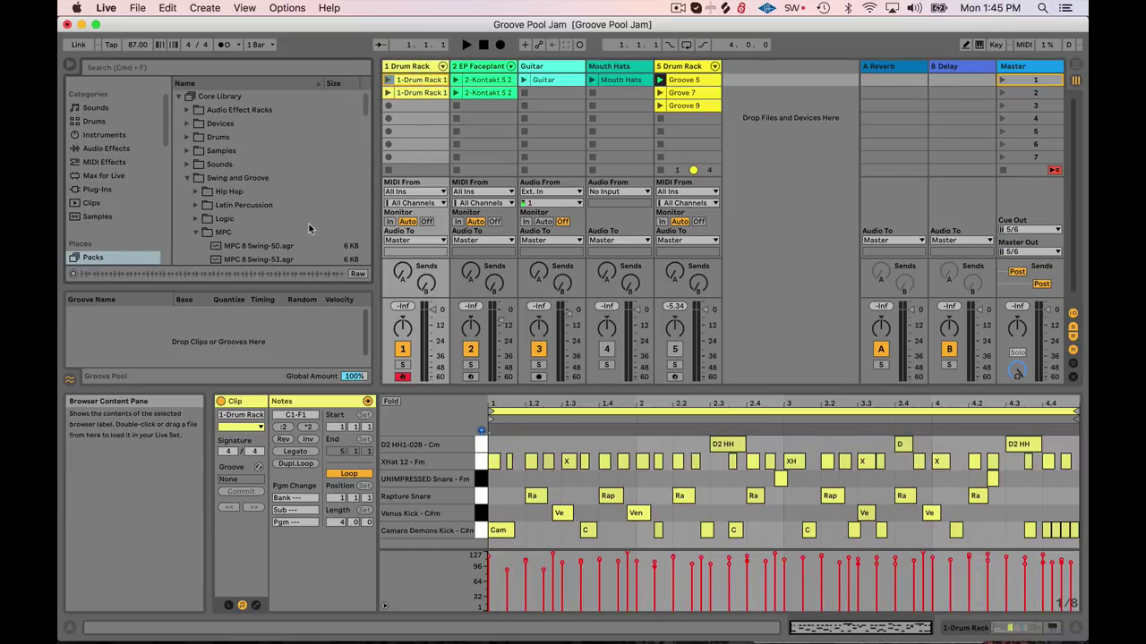
pyautogui.scroll(-10, 239, 179)
pyautogui.scroll(-5, 289, 190)
pyautogui.scroll(-3, 296, 194)
pyautogui.click(280, 228)
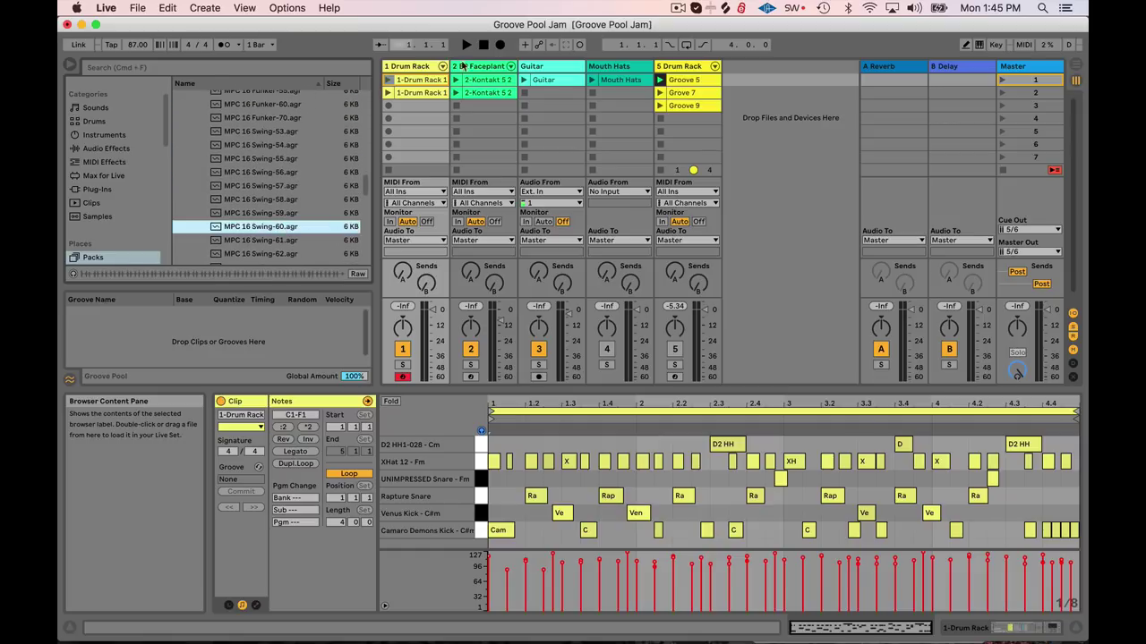
pyautogui.click(412, 79)
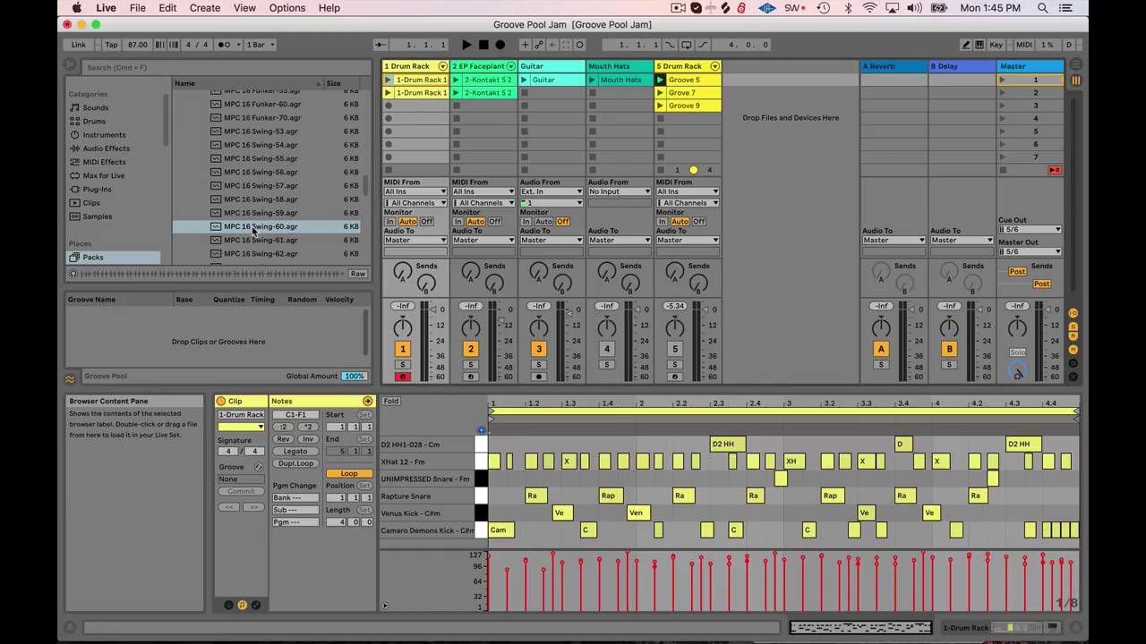
pyautogui.moveTo(254, 230); pyautogui.dragTo(247, 481)
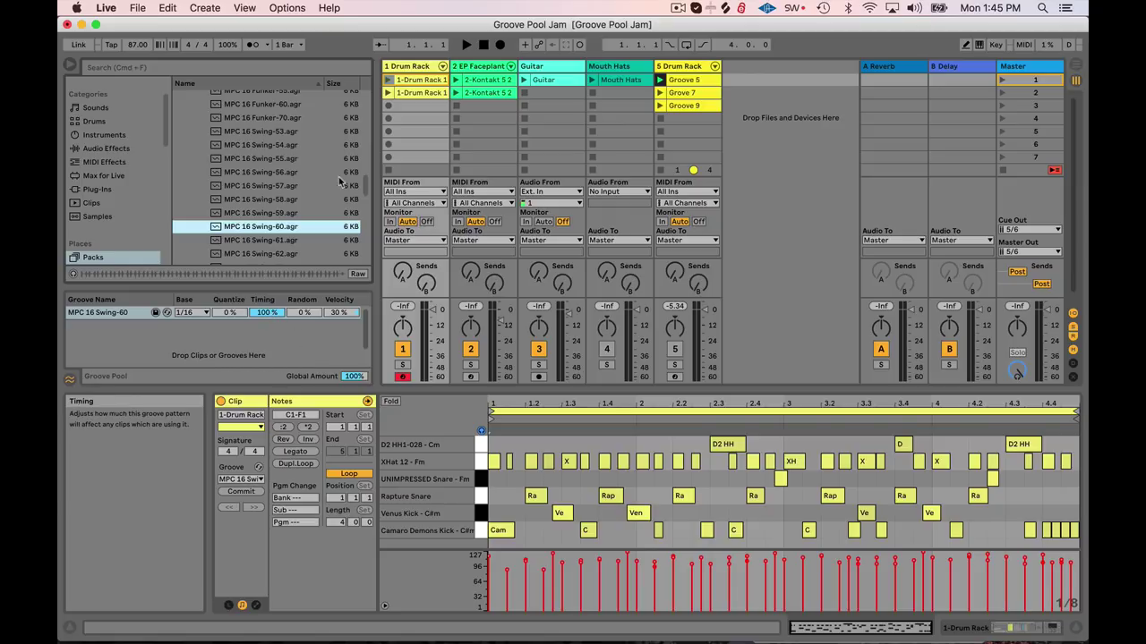
# Compare the first Drum Rack clip's playback with the MPC 16 Swing-60 groove and with its groove set to None
pyautogui.click(387, 80)
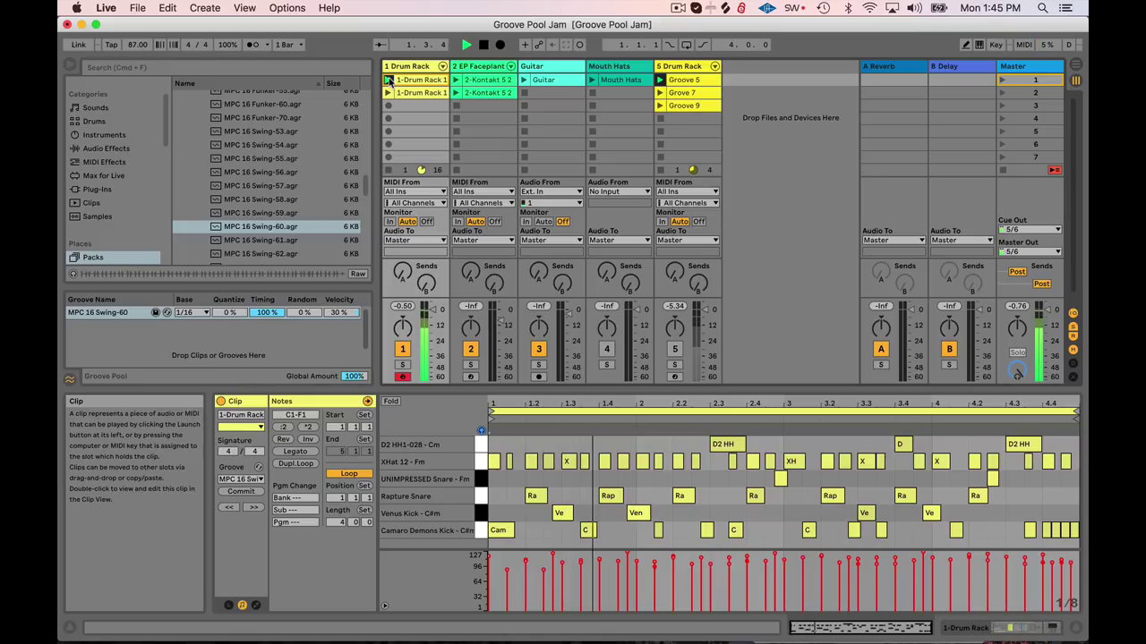
pyautogui.click(483, 45)
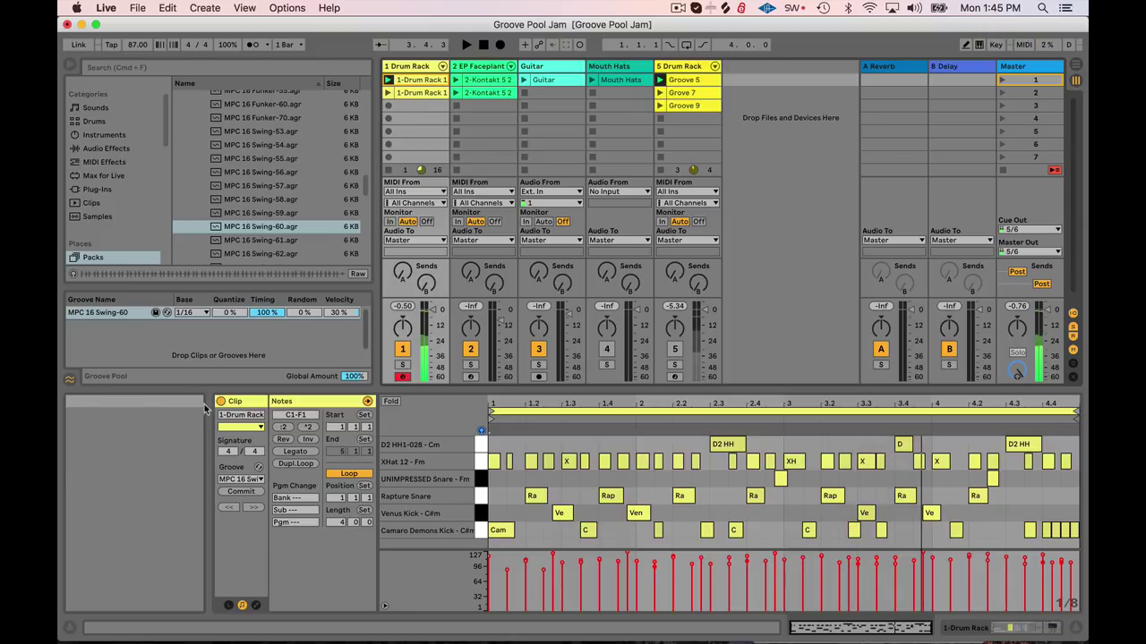
pyautogui.click(465, 44)
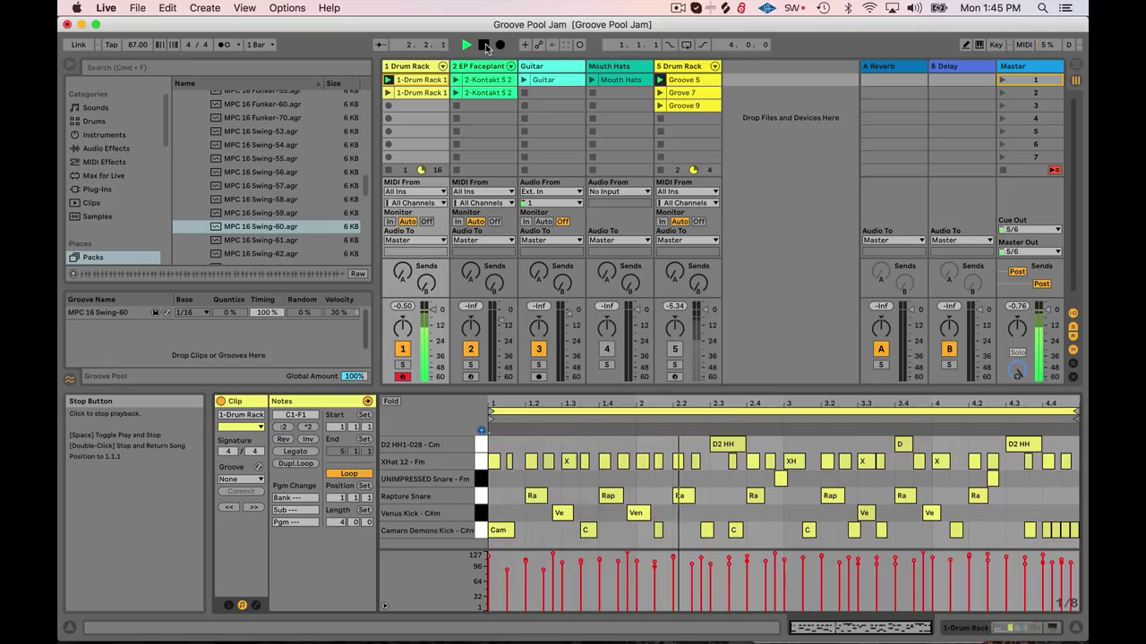
pyautogui.click(484, 44)
# Apply the MPC 16 Swing-65 groove from the MPC folder to the second Drum Rack clip
pyautogui.scroll(-1, 260, 241)
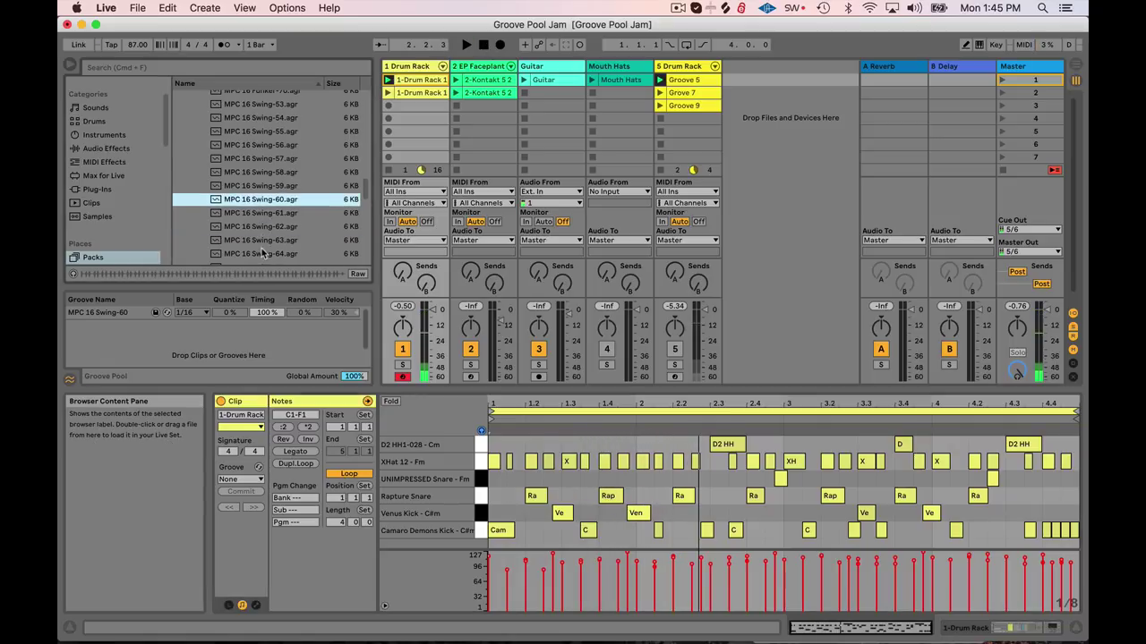
pyautogui.click(412, 93)
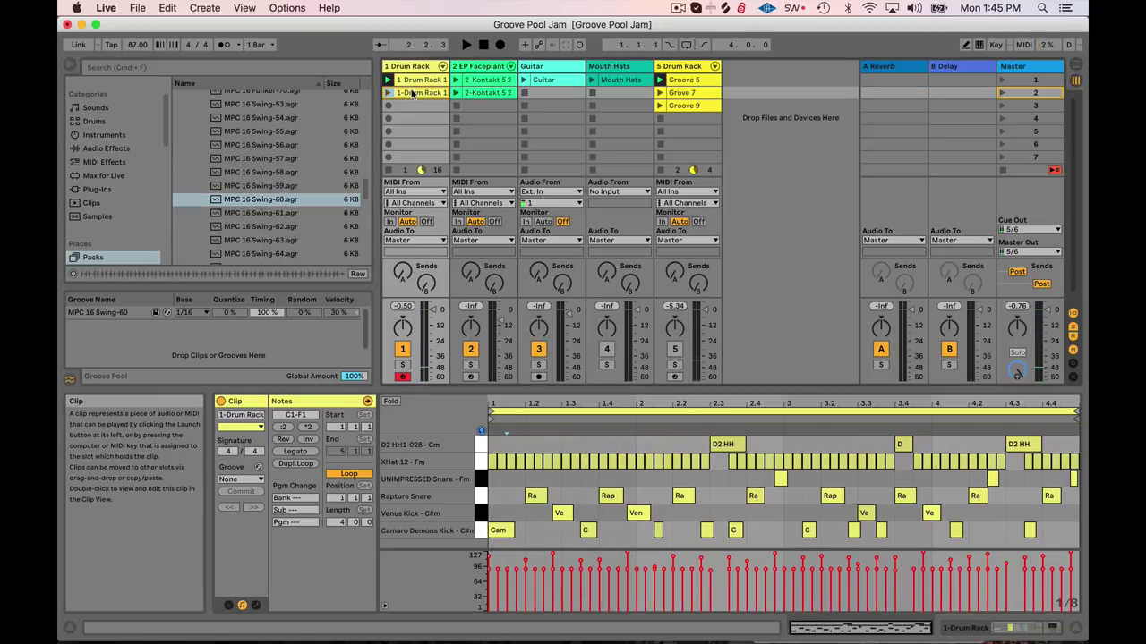
pyautogui.click(255, 201)
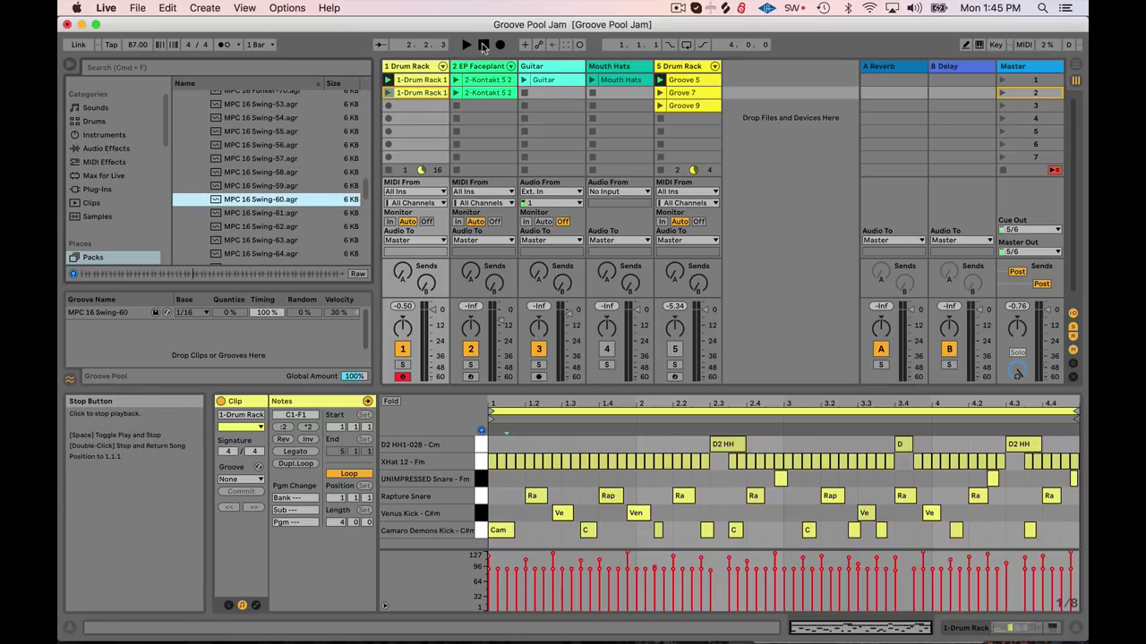
pyautogui.scroll(-2, 253, 231)
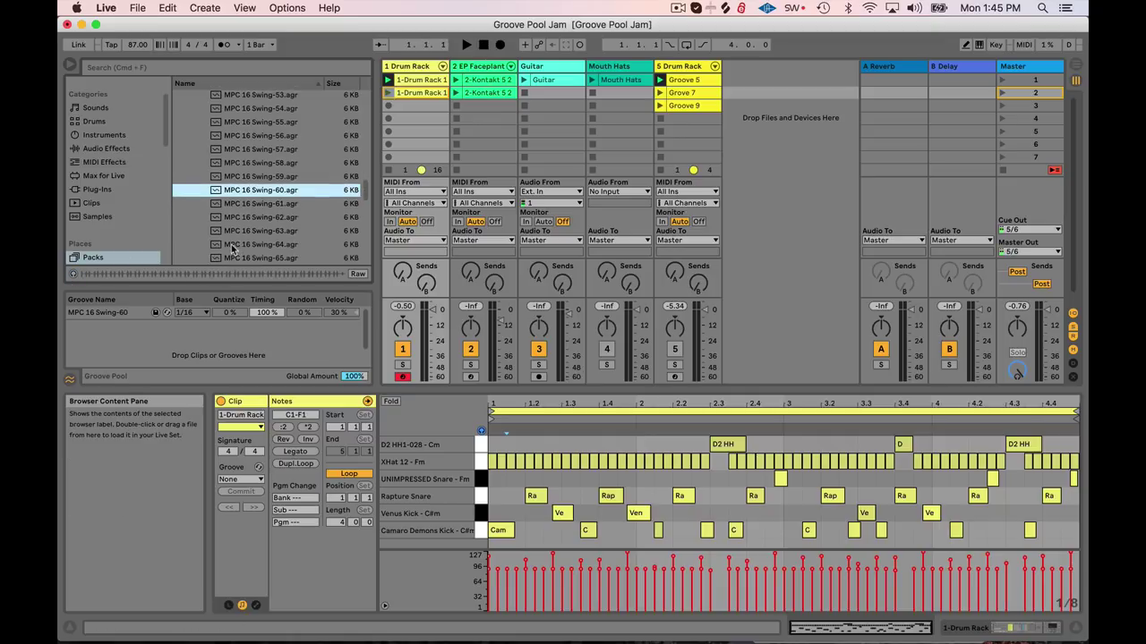
pyautogui.click(231, 250)
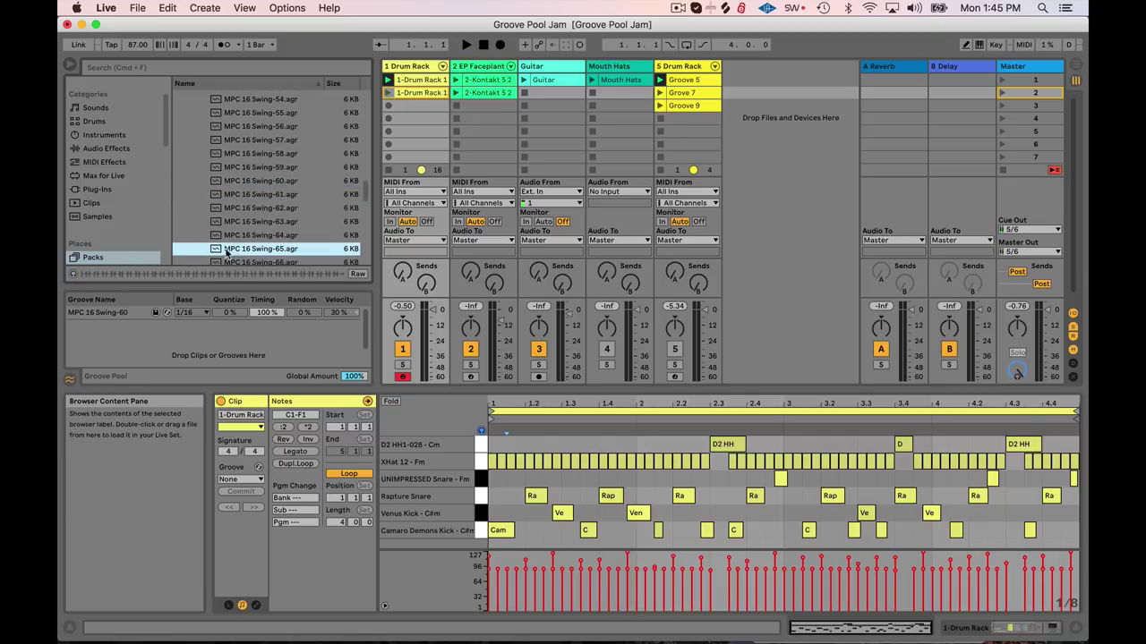
pyautogui.moveTo(235, 481); pyautogui.dragTo(237, 482)
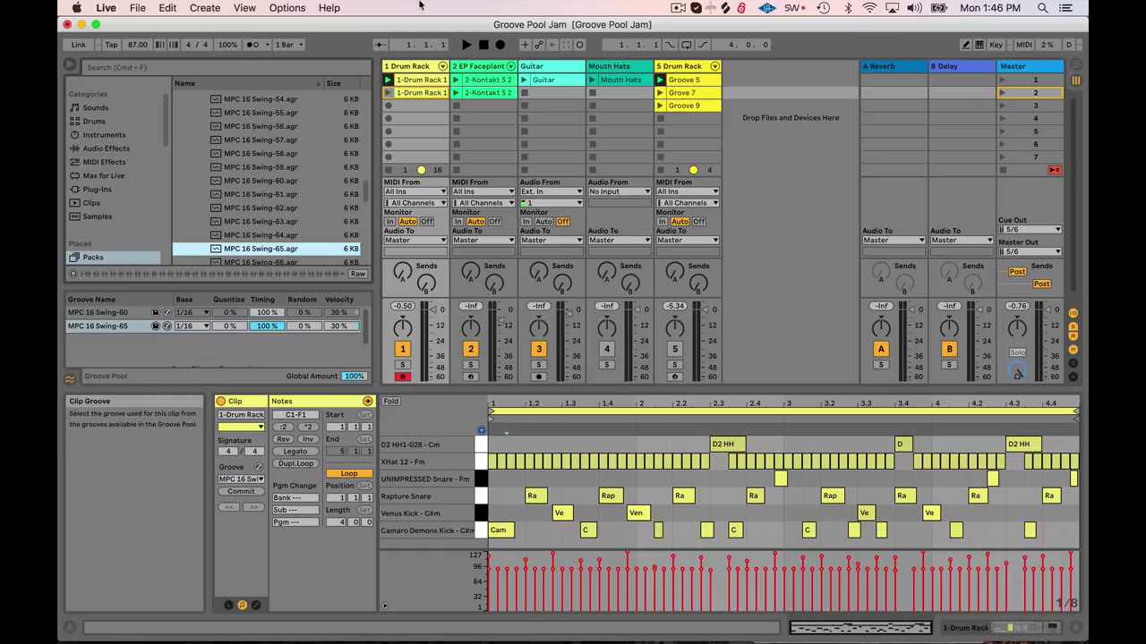
# Compare the second Drum Rack clip's playback with its groove set to None and with MPC 16 Swing-65
pyautogui.click(240, 479)
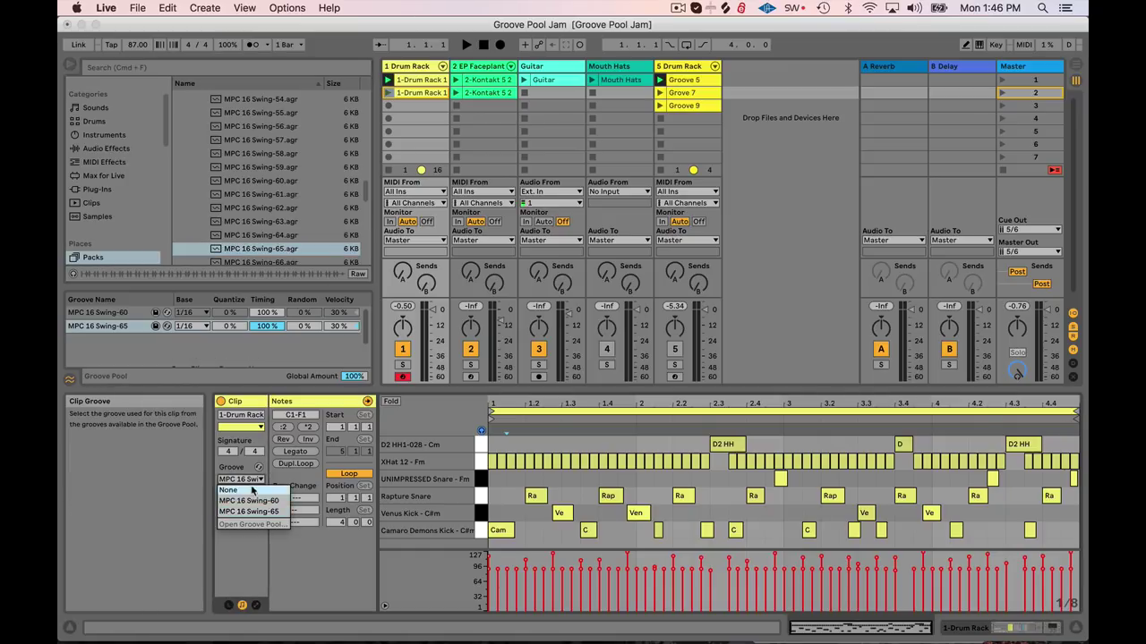
pyautogui.click(235, 487)
pyautogui.click(388, 93)
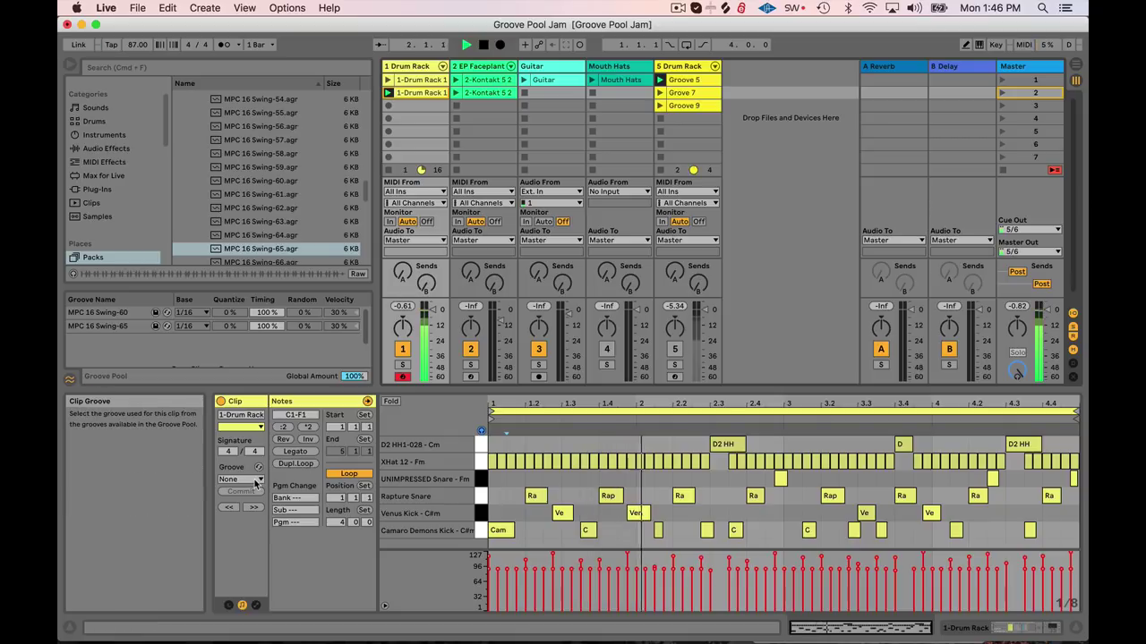
pyautogui.click(230, 482)
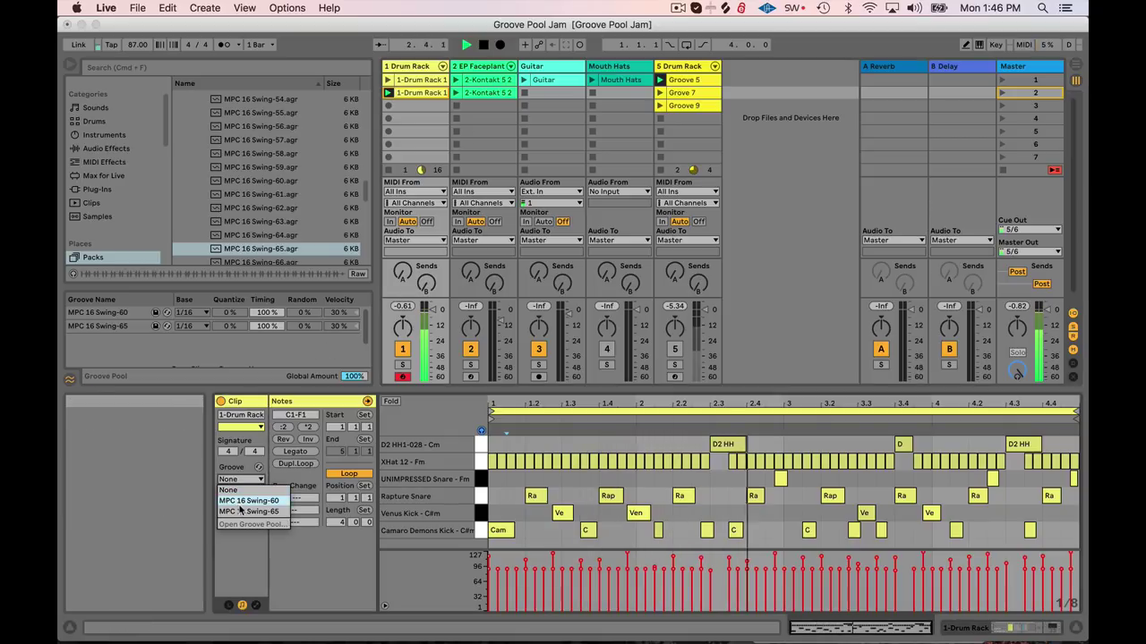
pyautogui.click(241, 511)
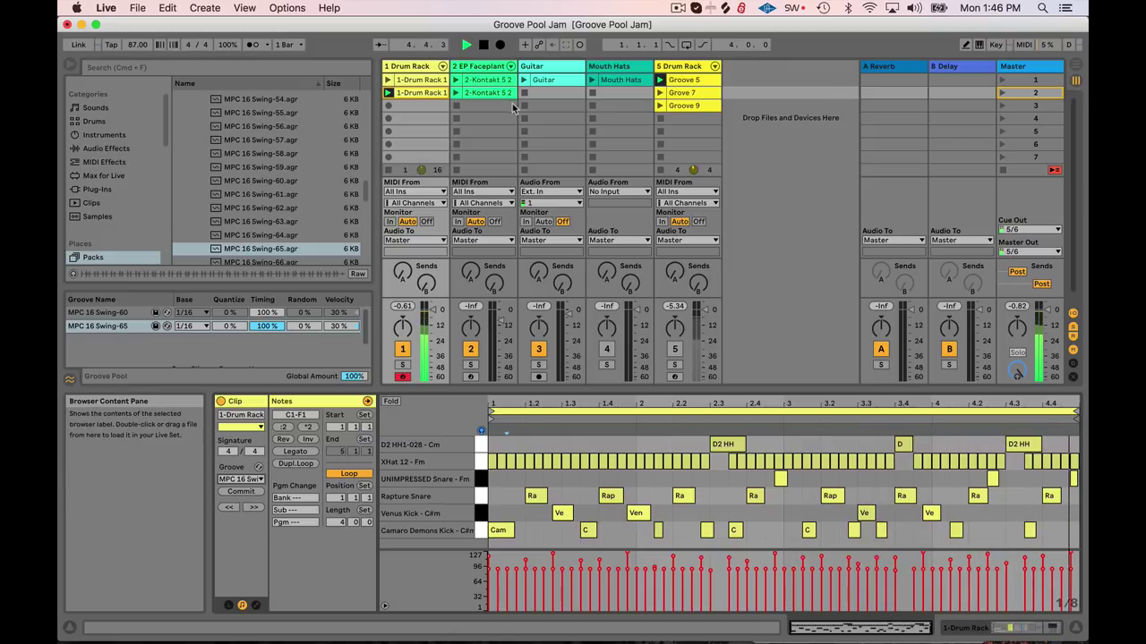
pyautogui.click(483, 45)
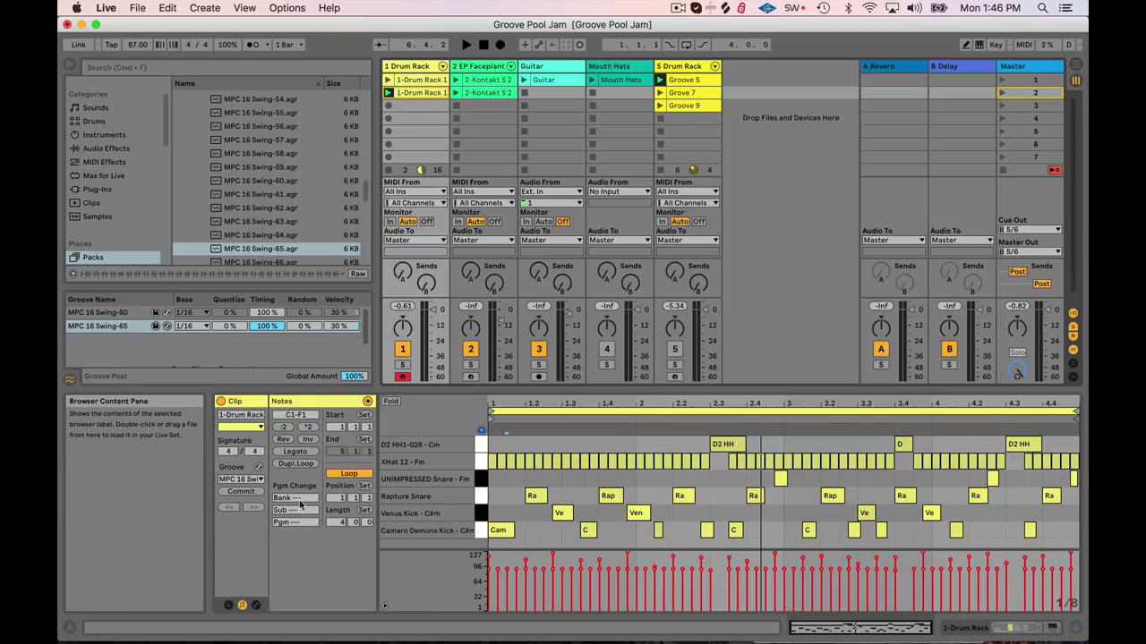
# Play a short stretch of the second Drum Rack clip and examine its note positions before committing the groove
pyautogui.moveTo(510, 405)
pyautogui.mouseDown()
pyautogui.moveTo(512, 419)
pyautogui.moveTo(514, 398)
pyautogui.mouseUp()
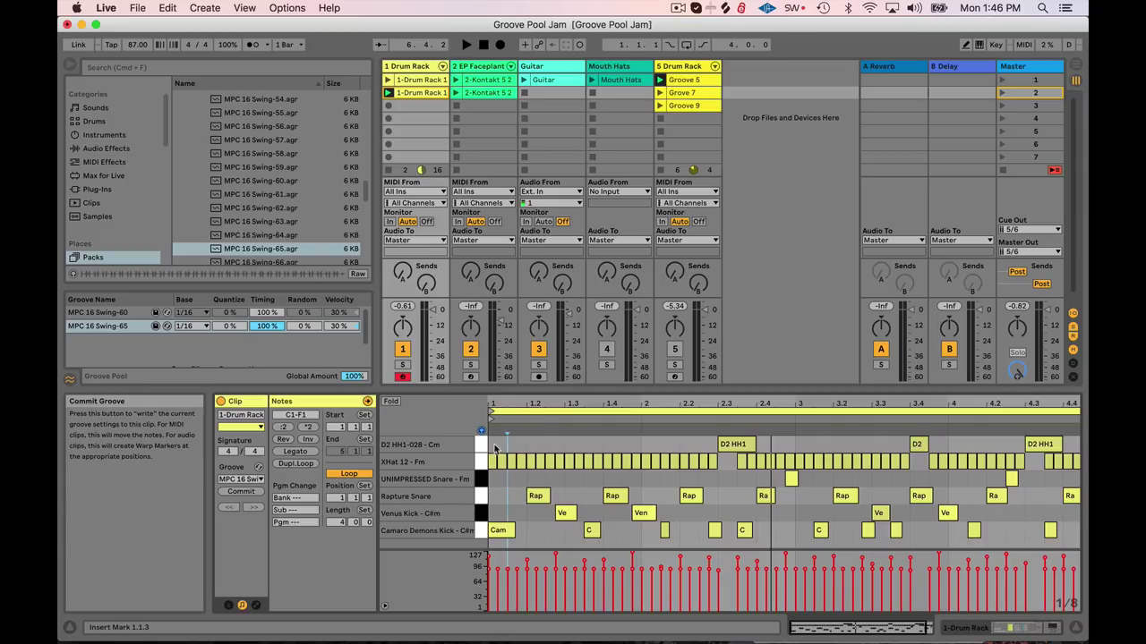
pyautogui.moveTo(537, 404); pyautogui.dragTo(582, 444)
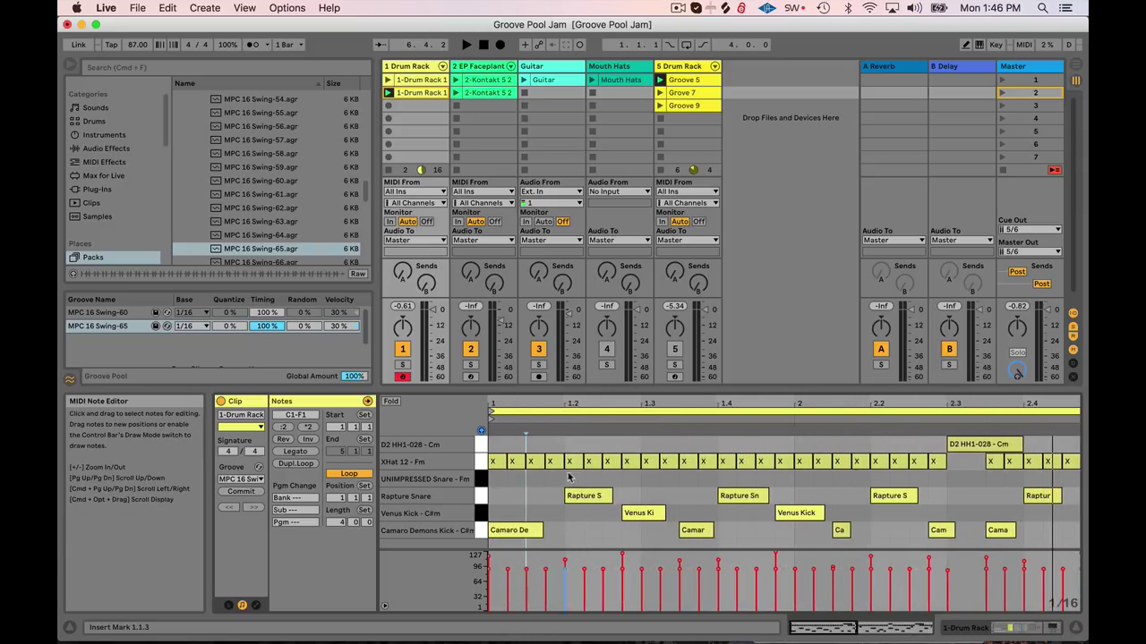
pyautogui.moveTo(784, 402); pyautogui.dragTo(739, 385)
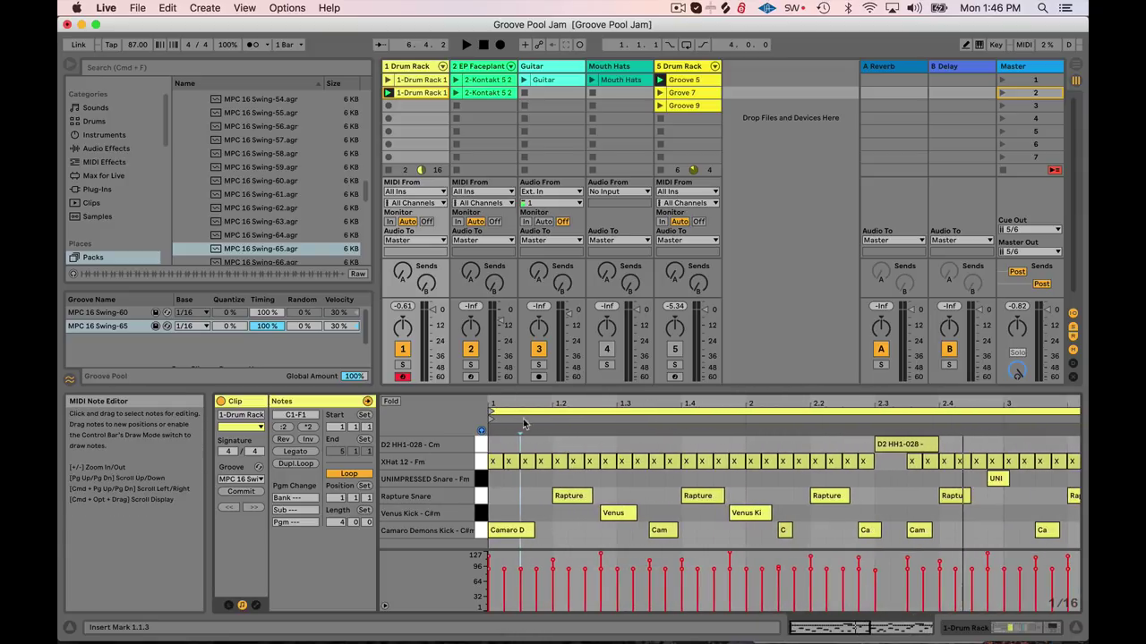
pyautogui.click(466, 44)
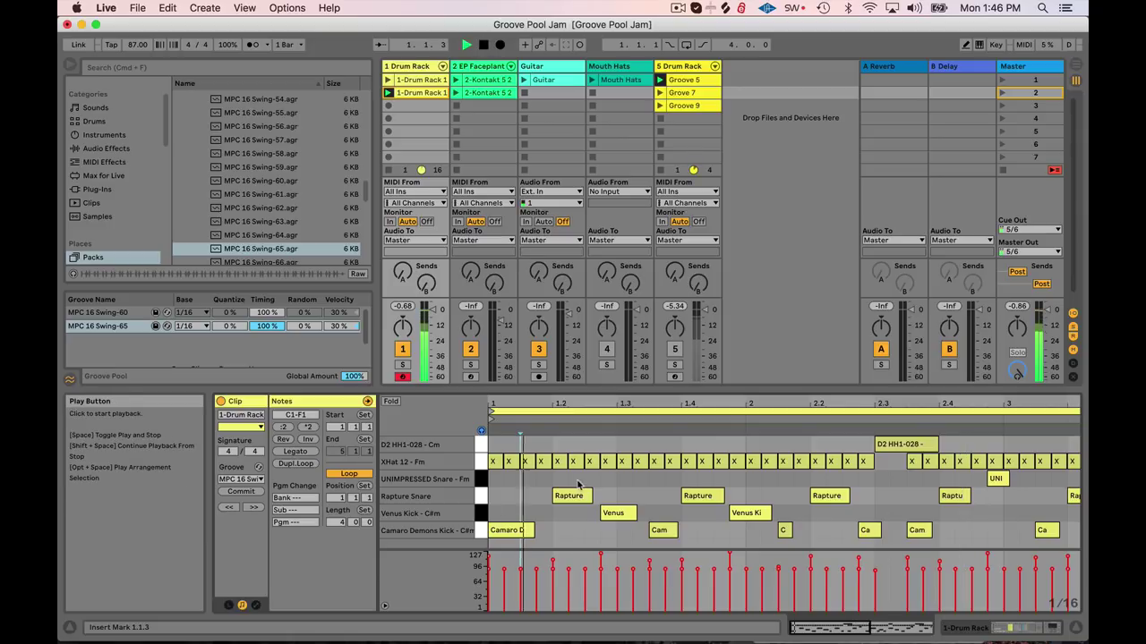
pyautogui.click(483, 45)
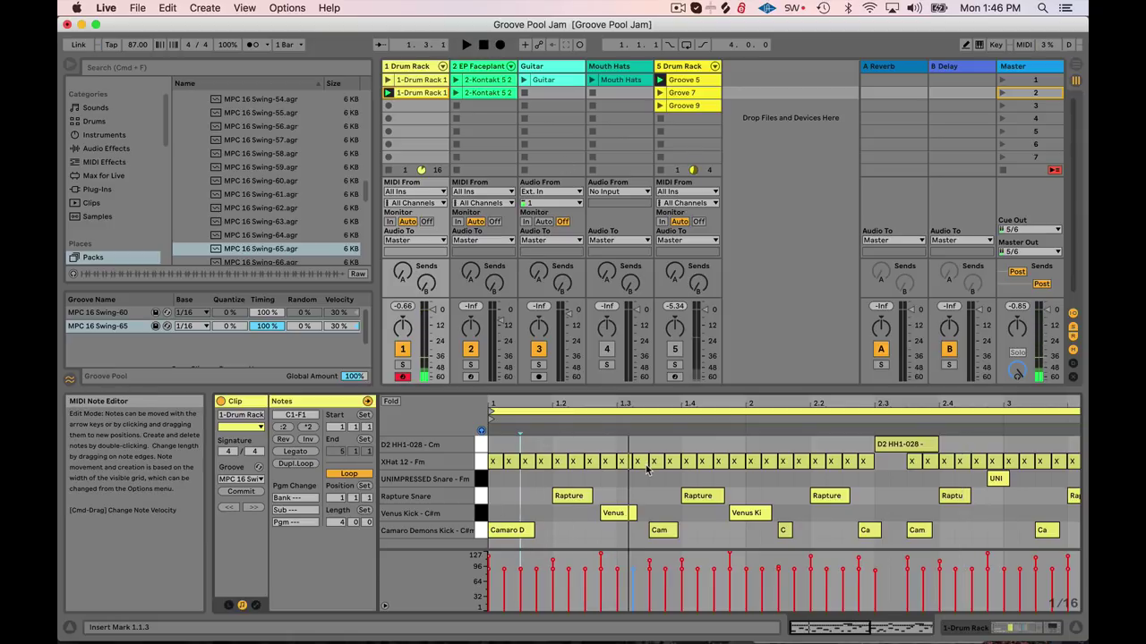
# Try committing the MPC 16 Swing-65 groove to the second Drum Rack clip's notes, and undo the commit after listening
pyautogui.click(241, 492)
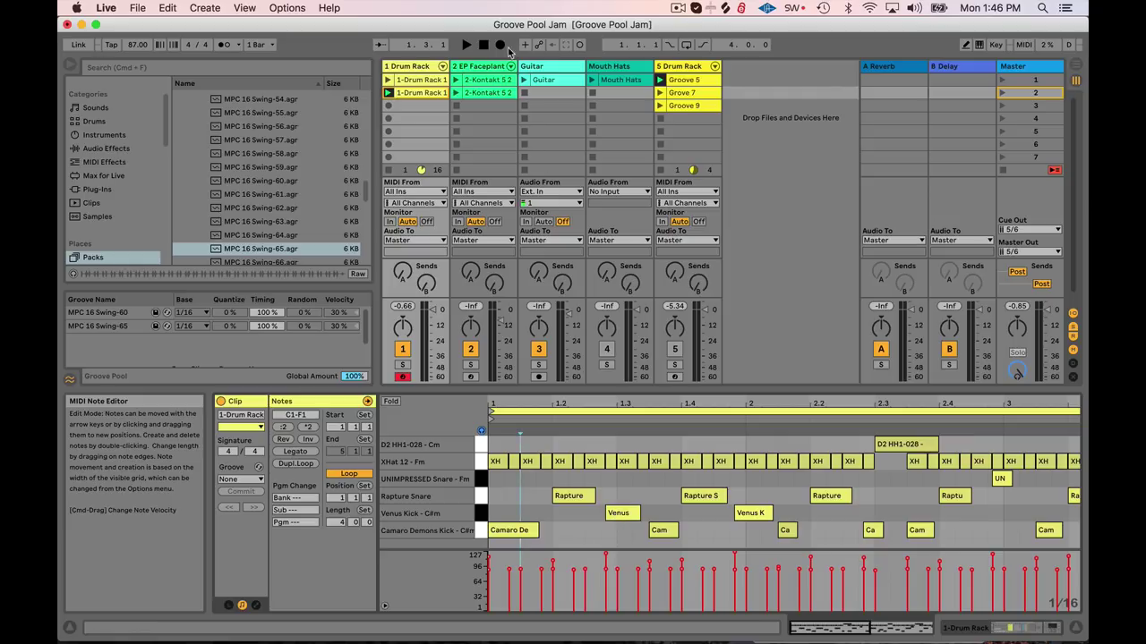
pyautogui.press('space')
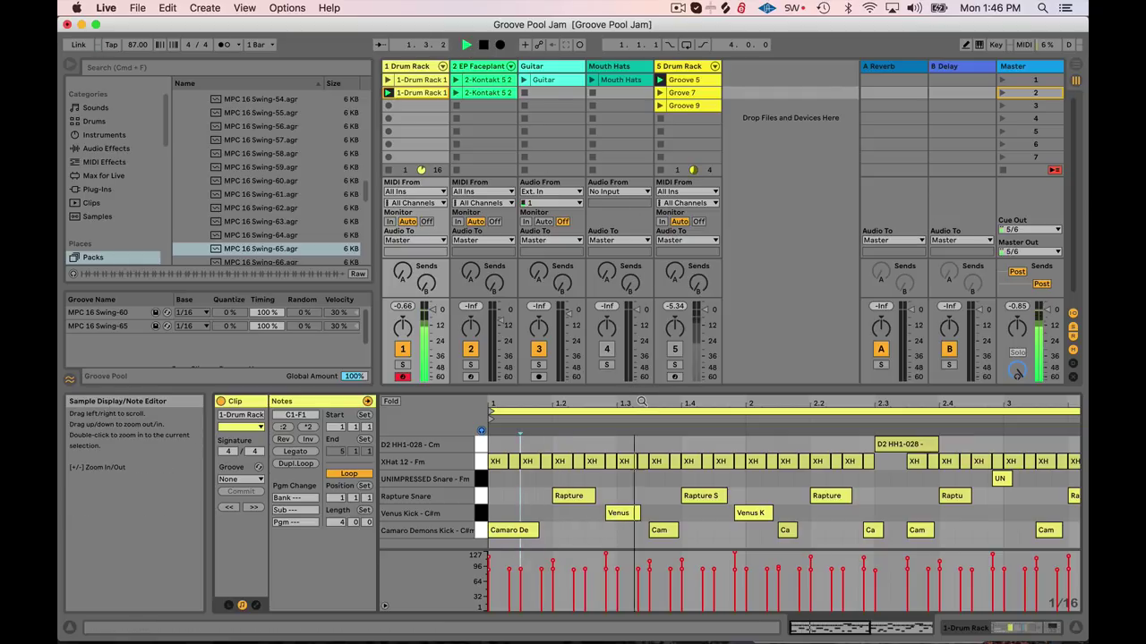
pyautogui.moveTo(641, 402); pyautogui.dragTo(640, 372)
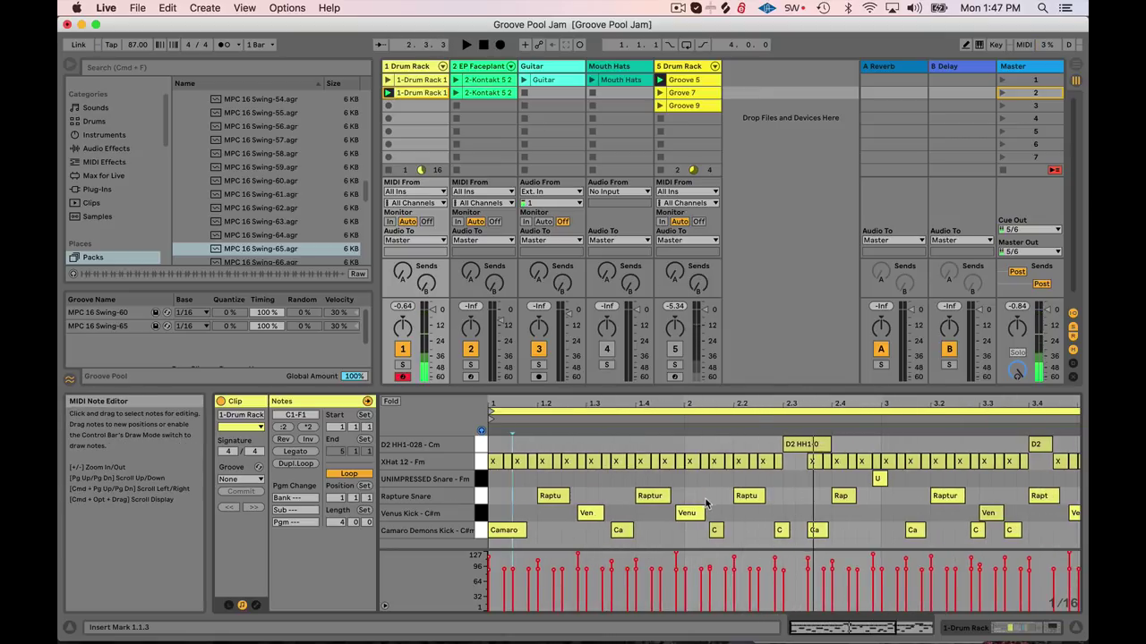
pyautogui.press('super+z')
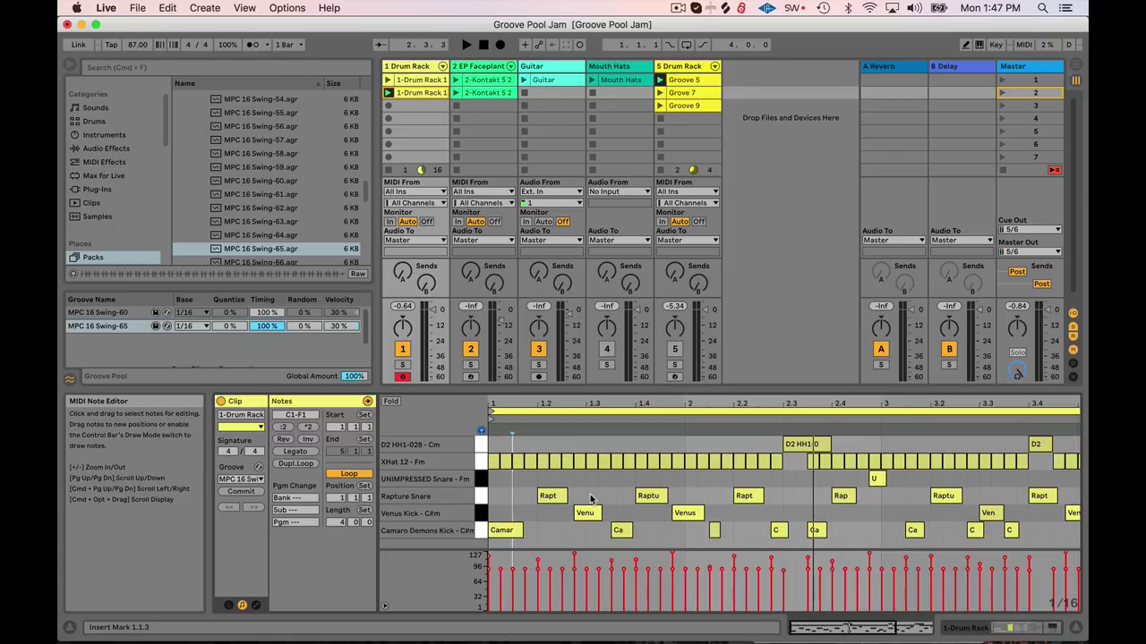
# Preview the MPC 8 Swing-50 and MPC 8 Swing-66 grooves in the MPC folder
pyautogui.scroll(5, 277, 204)
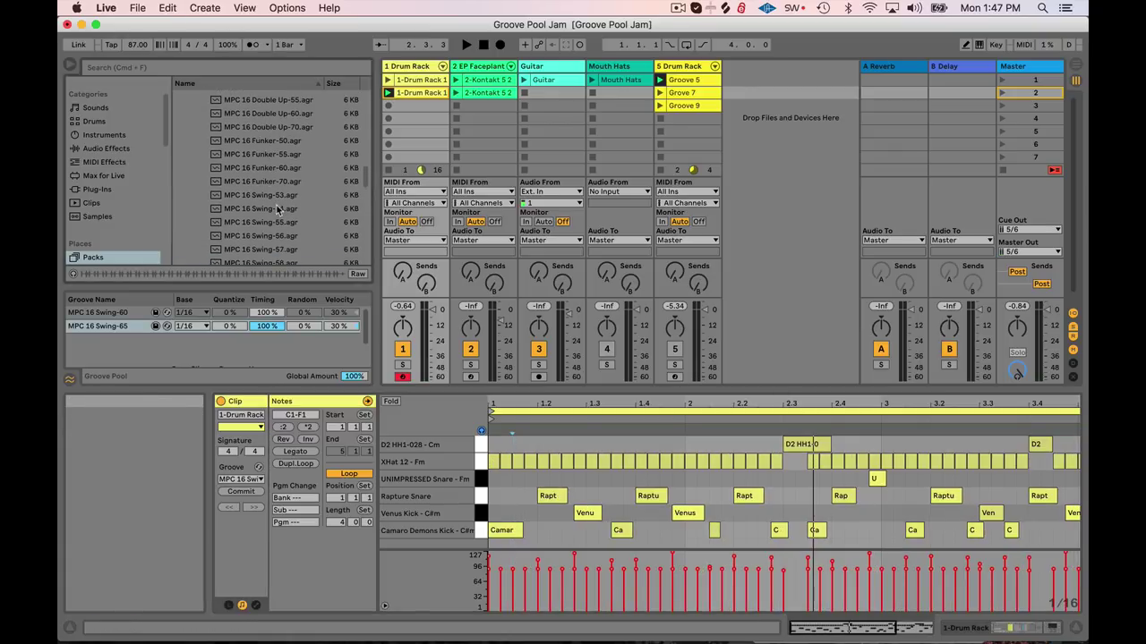
pyautogui.scroll(5, 275, 195)
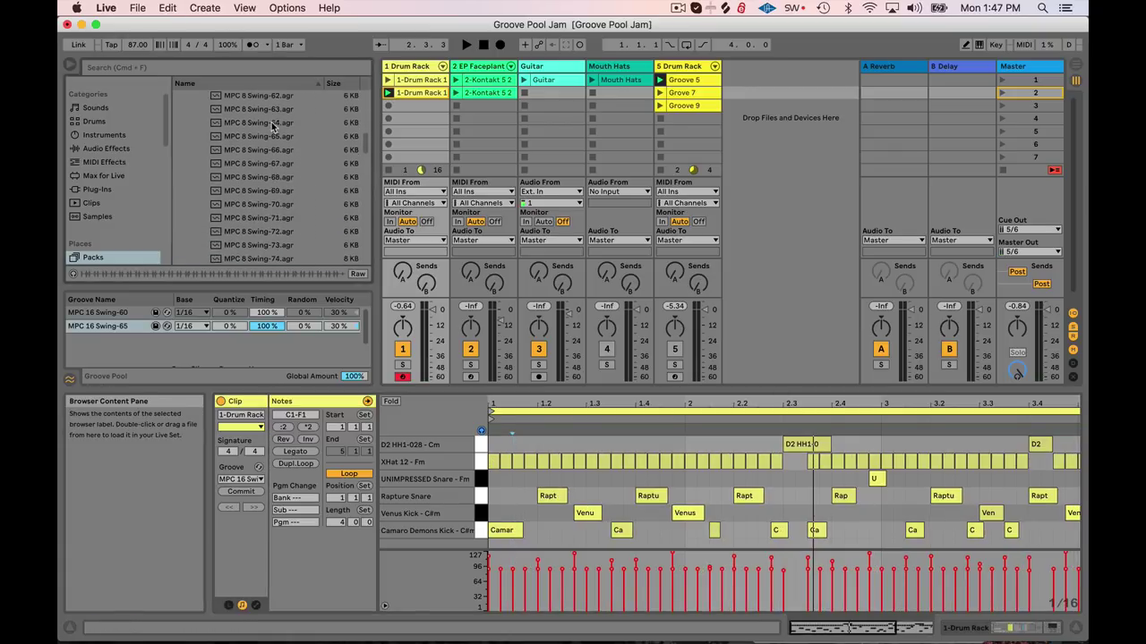
pyautogui.scroll(3, 271, 122)
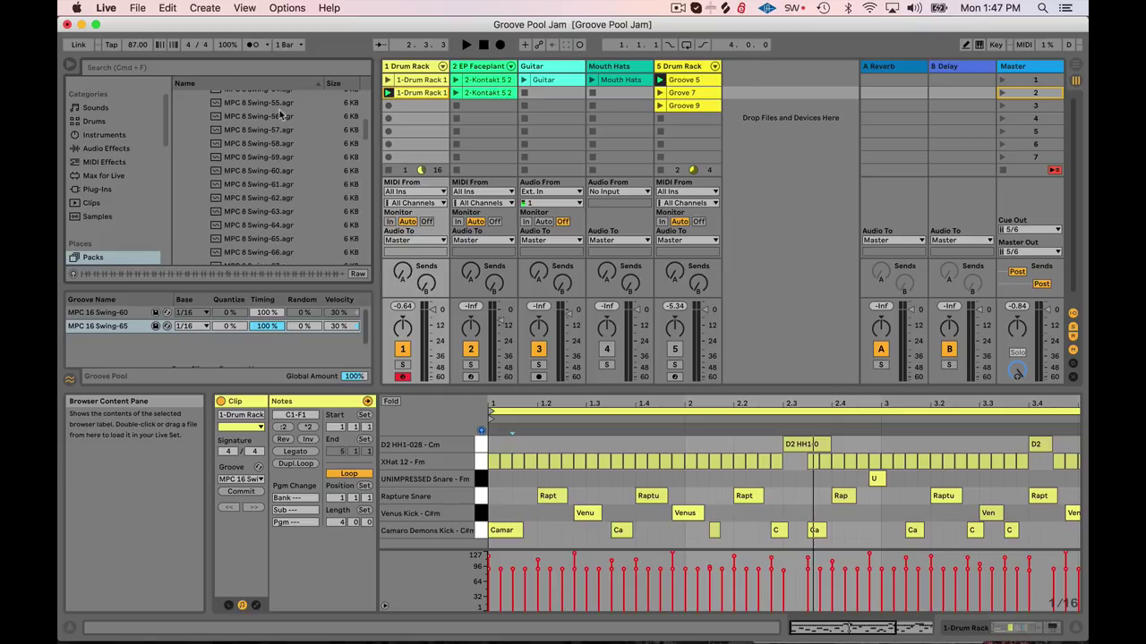
pyautogui.scroll(5, 284, 186)
pyautogui.click(286, 205)
pyautogui.scroll(-5, 320, 233)
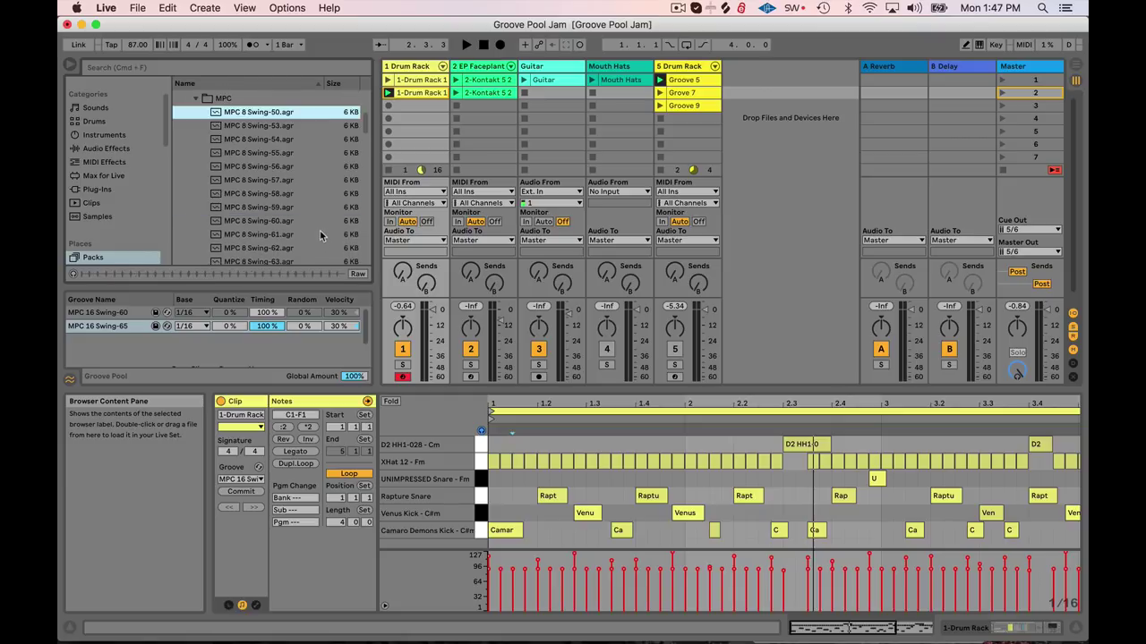
pyautogui.scroll(-2, 302, 224)
pyautogui.click(298, 229)
pyautogui.scroll(-1, 309, 240)
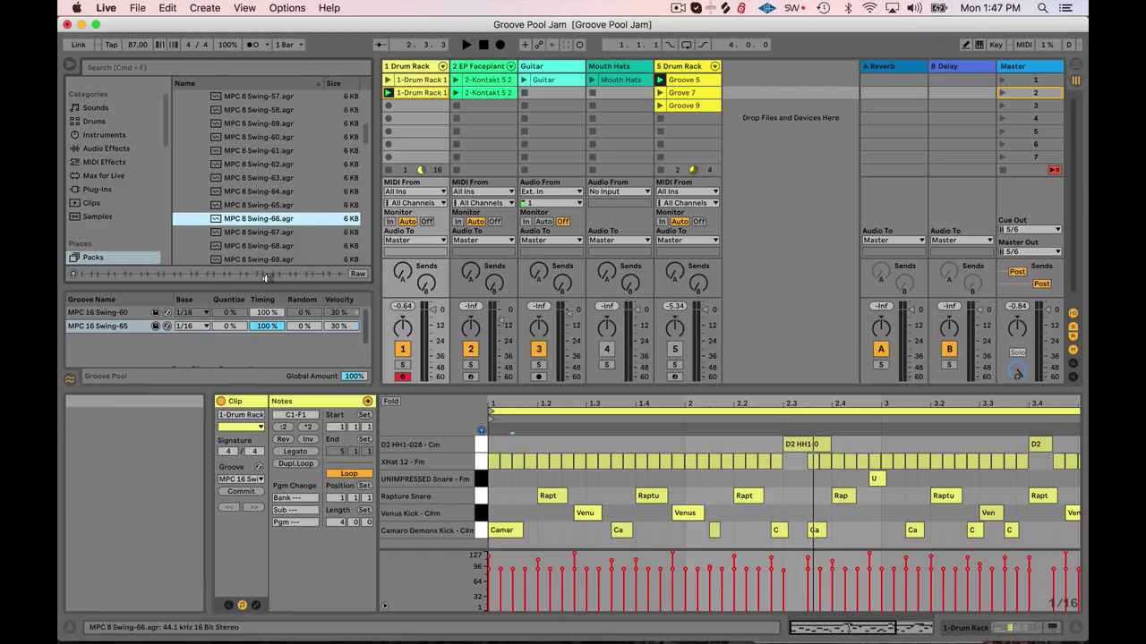
# Compare the MPC 8 Swing-50 groove with the MPC 8 Swing-75 groove
pyautogui.scroll(6, 282, 188)
pyautogui.scroll(-2, 282, 188)
pyautogui.click(286, 228)
pyautogui.scroll(-2, 285, 224)
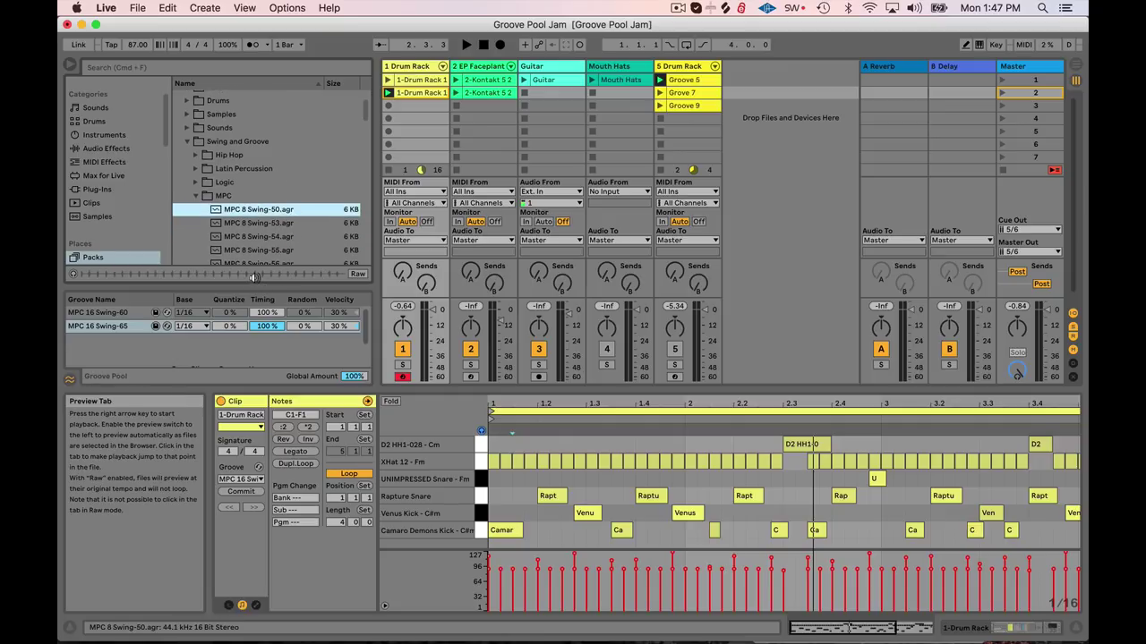
pyautogui.scroll(-8, 291, 225)
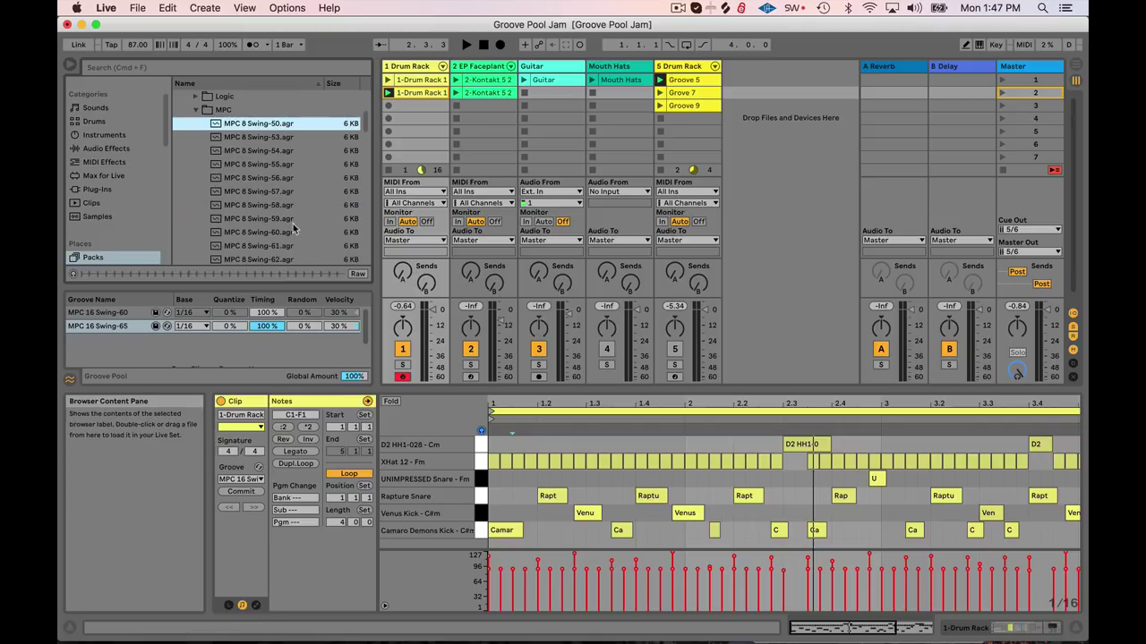
pyautogui.scroll(1, 296, 213)
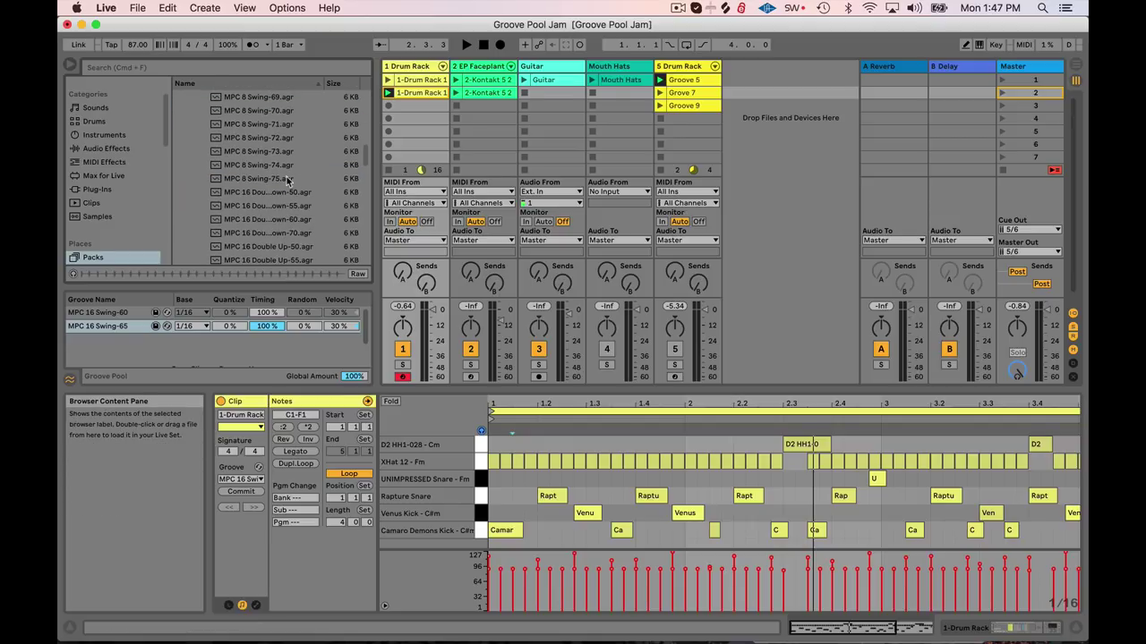
pyautogui.click(285, 179)
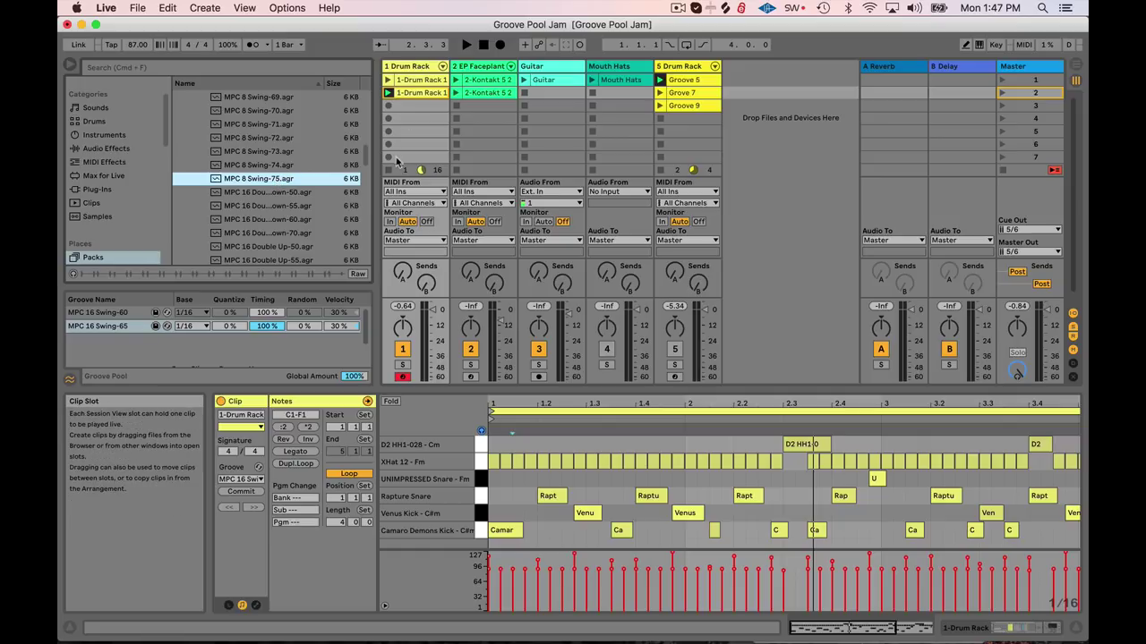
# Collapse the MPC folder and expand the Hip Hop folder within Swing and Groove
pyautogui.scroll(5, 298, 188)
pyautogui.scroll(3, 298, 188)
pyautogui.click(196, 233)
pyautogui.scroll(-1, 243, 203)
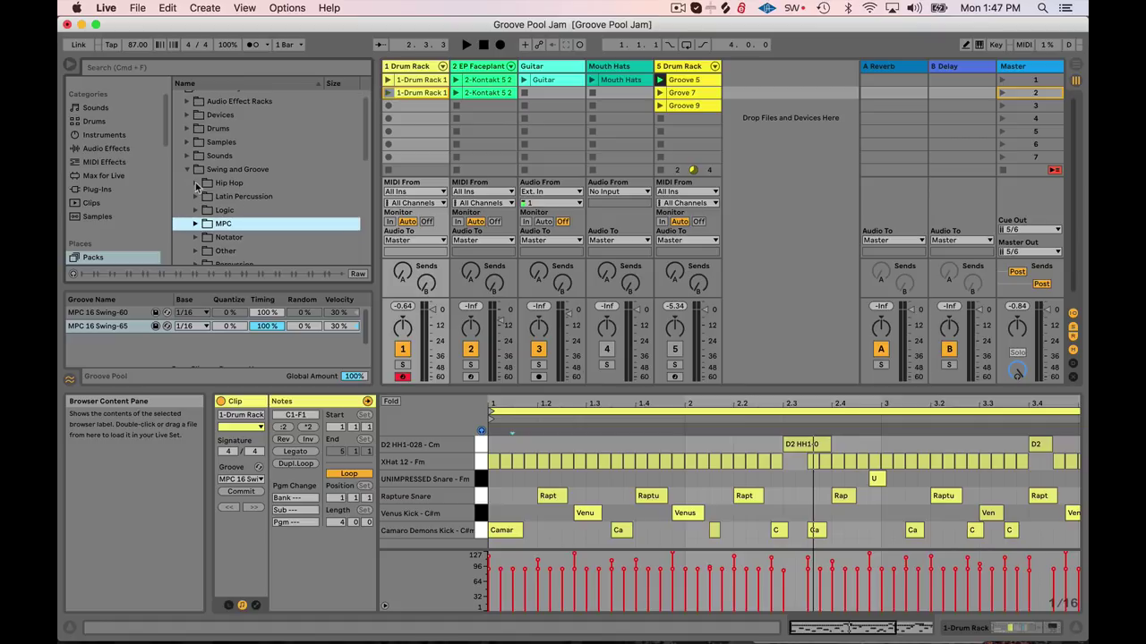
pyautogui.click(197, 184)
# Preview the Hip Hop 3 groove and apply it to the first Drum Rack clip
pyautogui.scroll(-1, 235, 197)
pyautogui.click(237, 194)
pyautogui.click(253, 220)
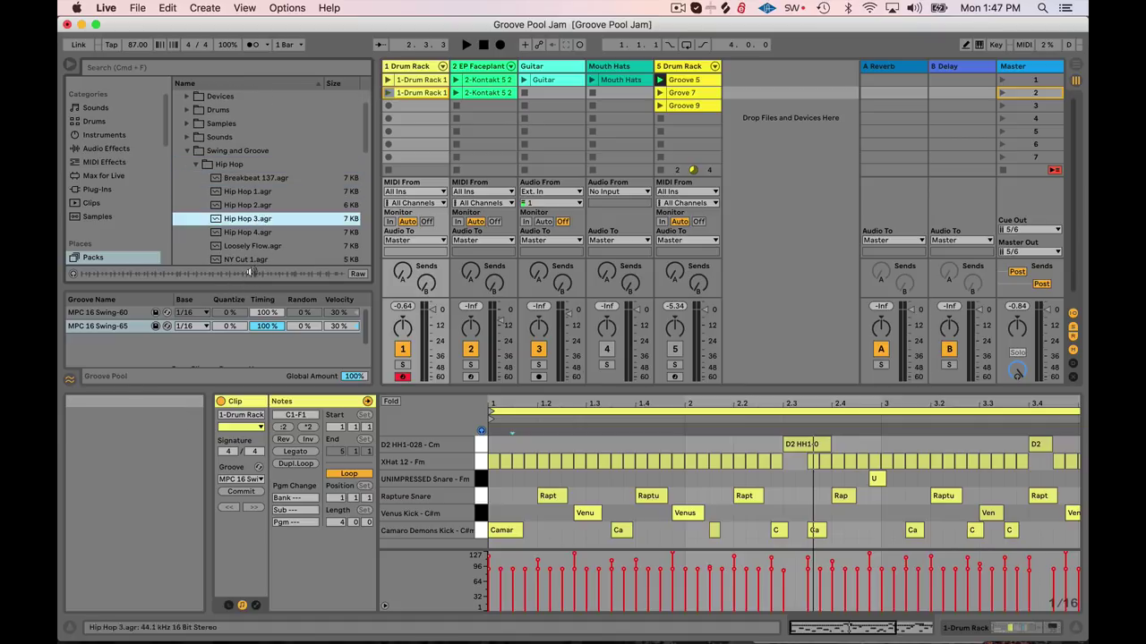
pyautogui.click(422, 79)
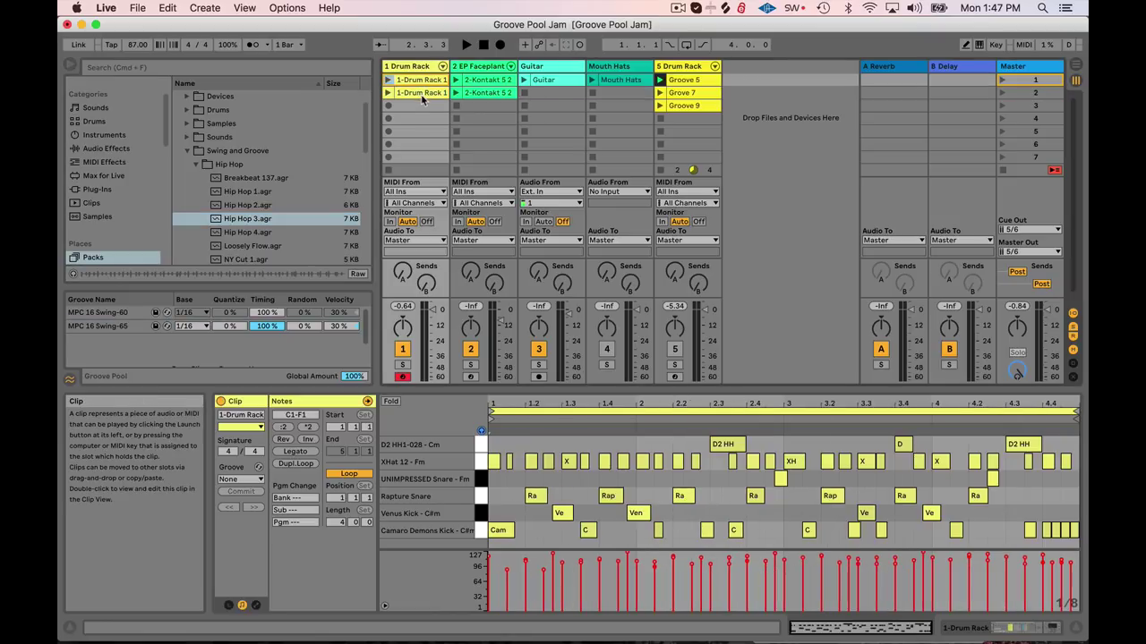
pyautogui.moveTo(231, 222); pyautogui.dragTo(242, 479)
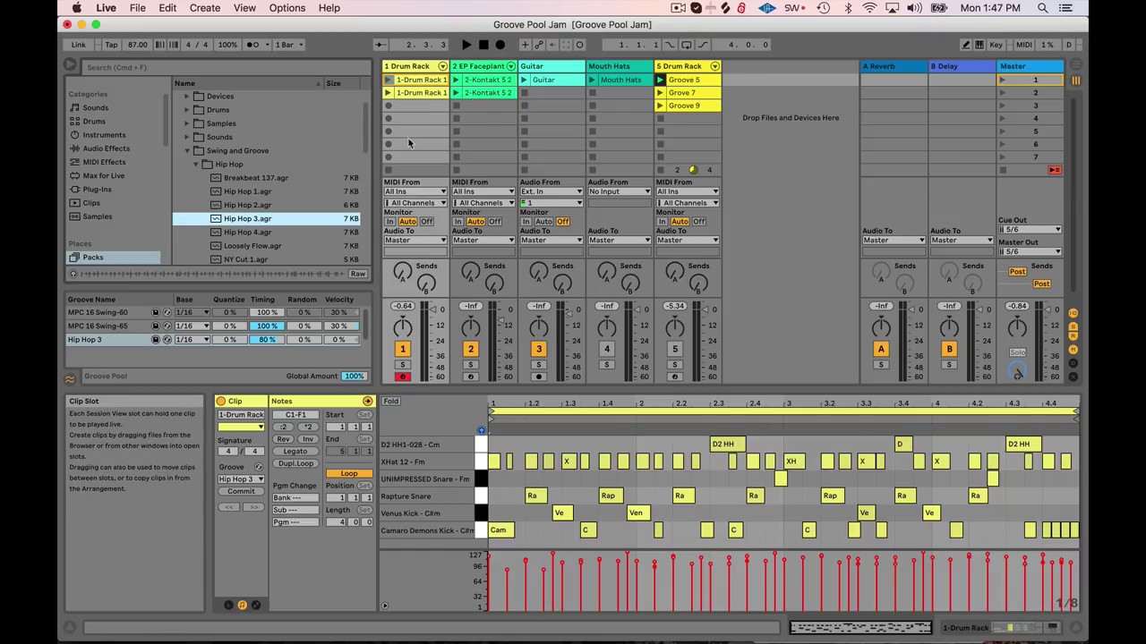
# Compare the first Drum Rack clip's playback with no groove against the Hip Hop 3 groove
pyautogui.click(239, 482)
pyautogui.click(239, 490)
pyautogui.press('space')
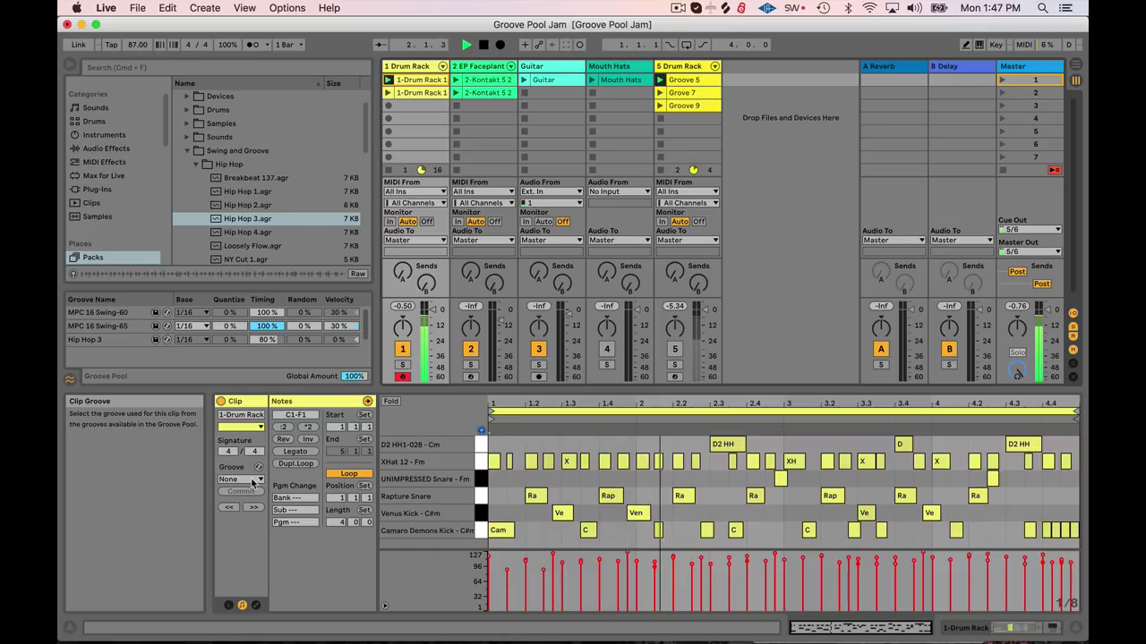
pyautogui.click(253, 480)
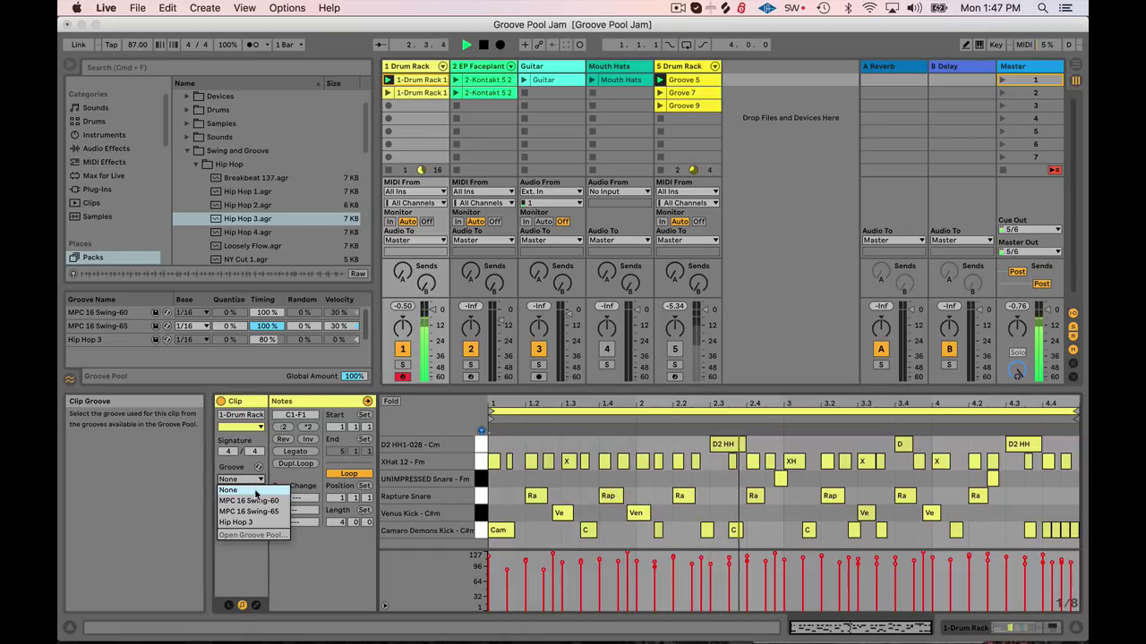
pyautogui.click(255, 522)
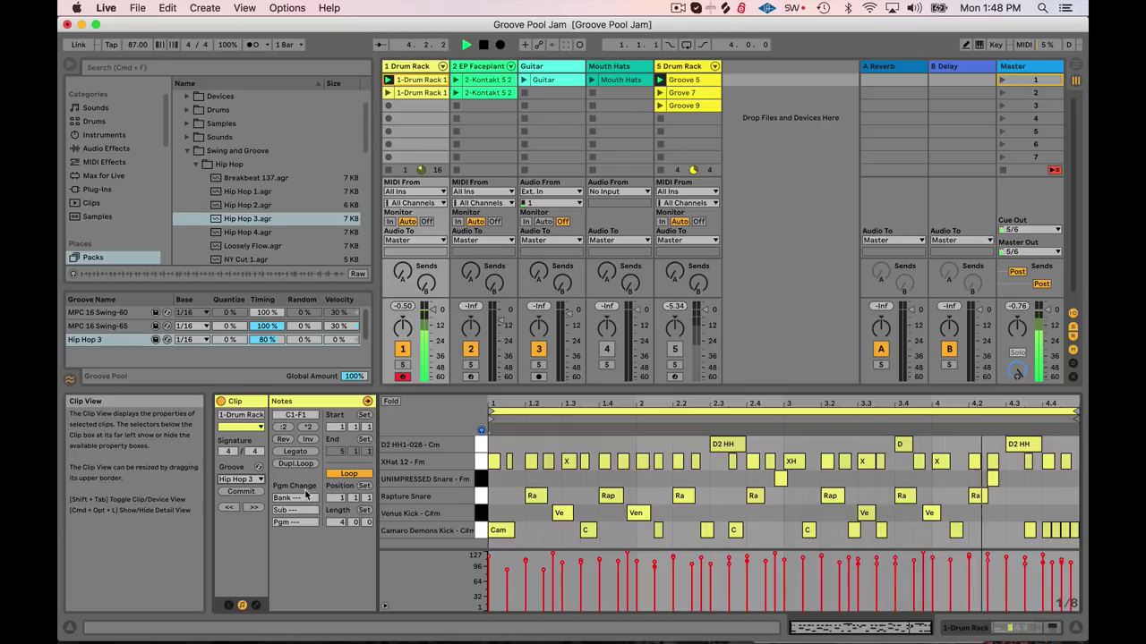
pyautogui.click(483, 45)
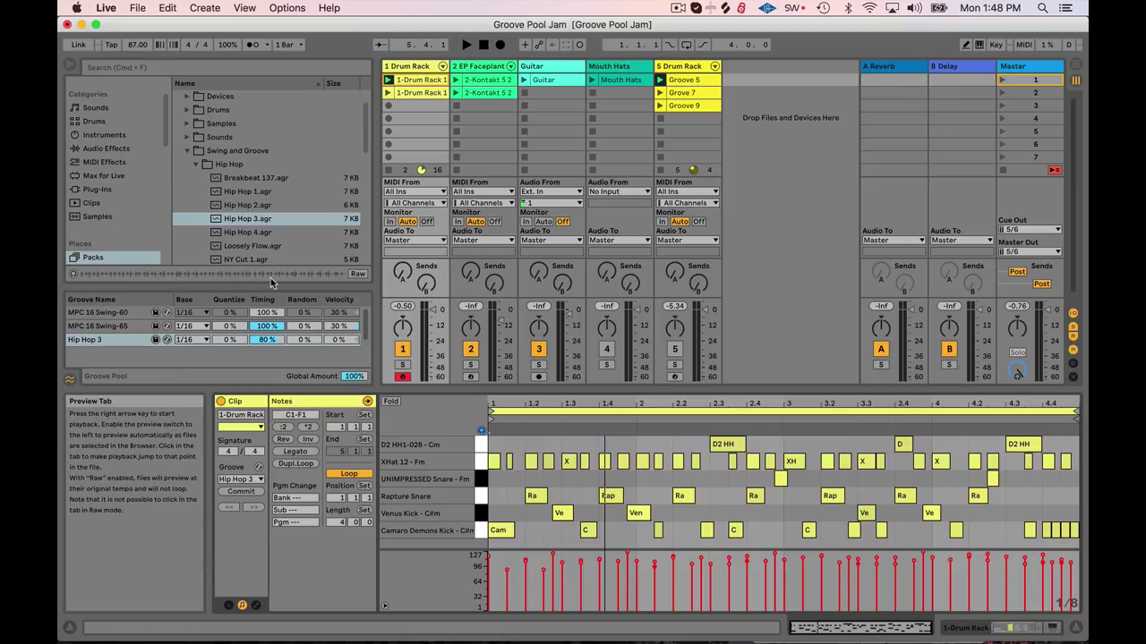
# Set the Hip Hop 3 groove's velocity to 89% and play the first Drum Rack clip
pyautogui.click(73, 274)
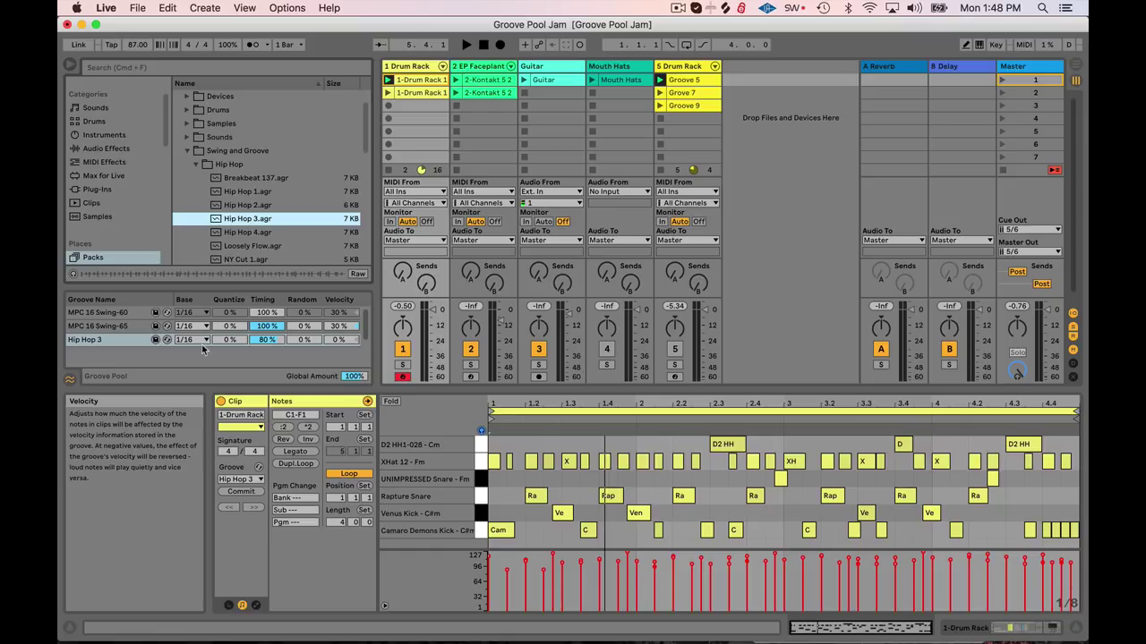
pyautogui.click(346, 341)
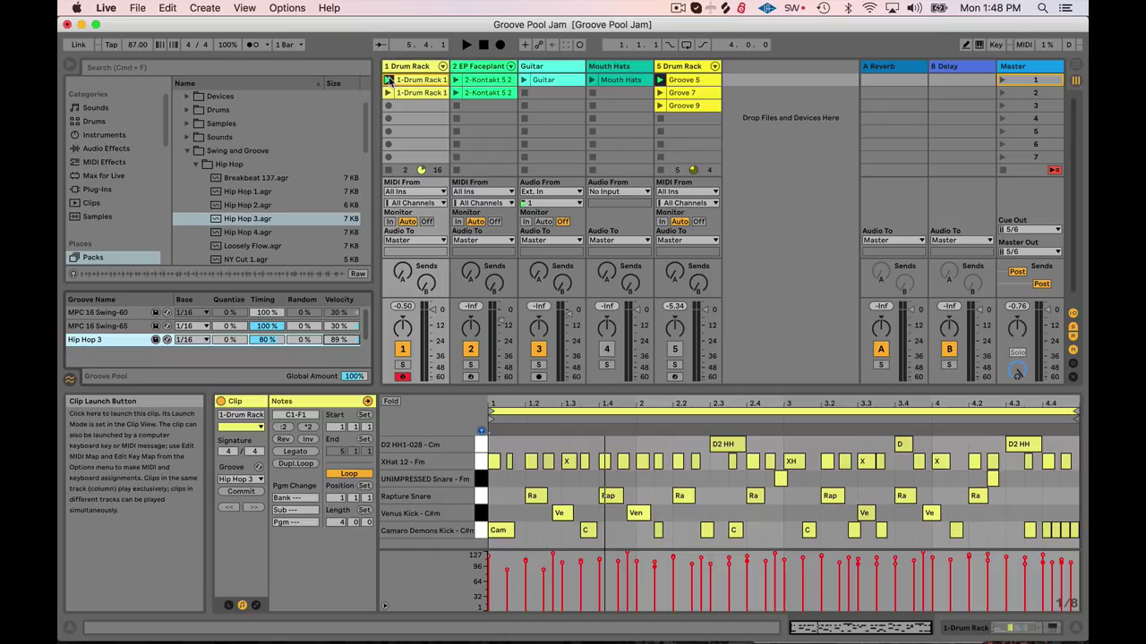
pyautogui.click(390, 82)
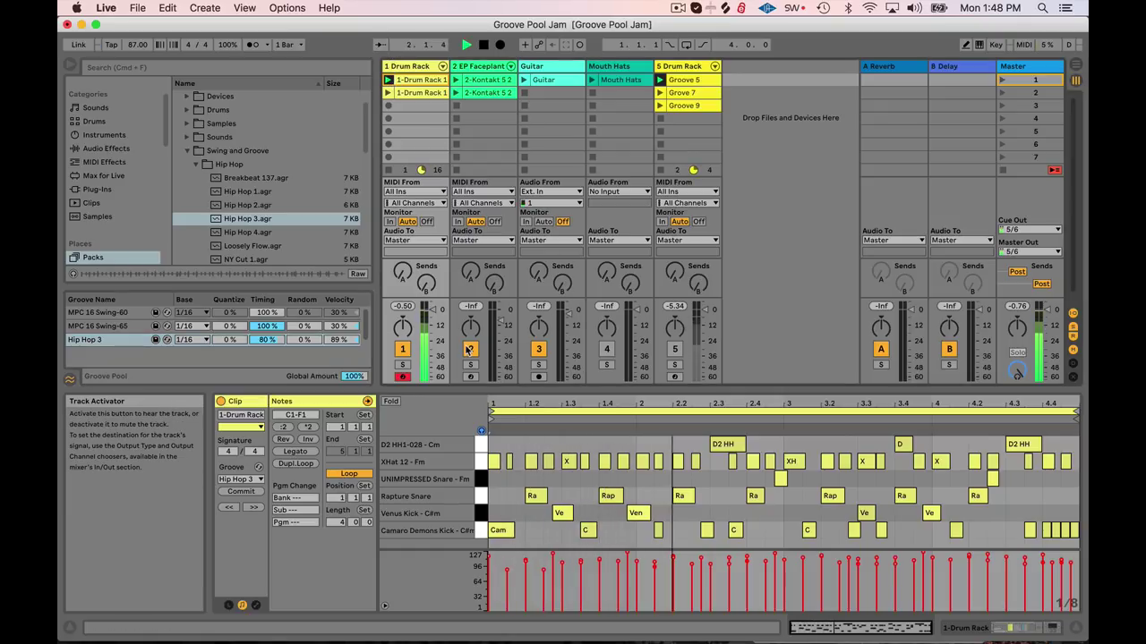
pyautogui.click(483, 44)
# Set the first Drum Rack clip's groove to None and play it for comparison
pyautogui.click(240, 479)
pyautogui.click(246, 490)
pyautogui.click(465, 44)
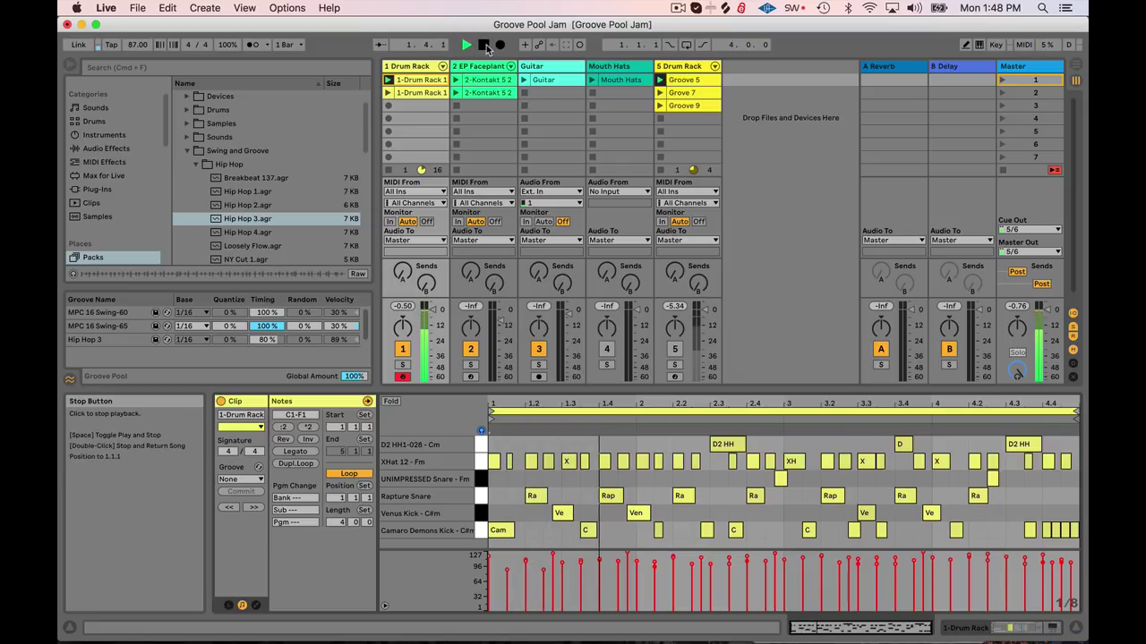
pyautogui.click(485, 45)
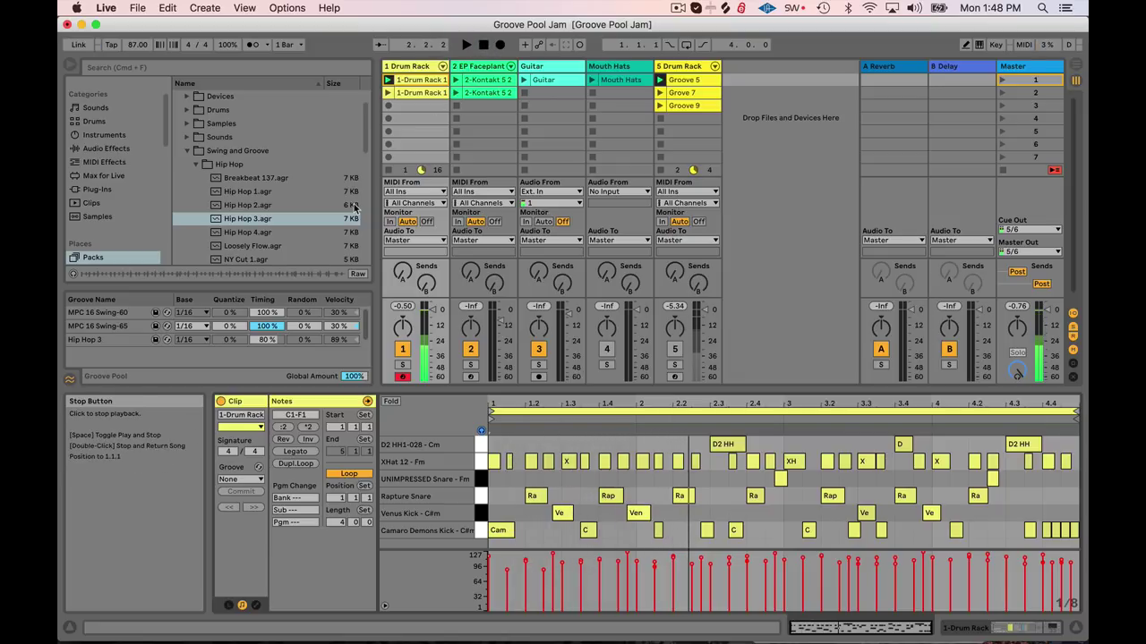
# Collapse the Hip Hop folder, expand the Logic folder, and load Logic 16 Swing 67 into the Groove Pool
pyautogui.click(198, 167)
pyautogui.scroll(-3, 204, 237)
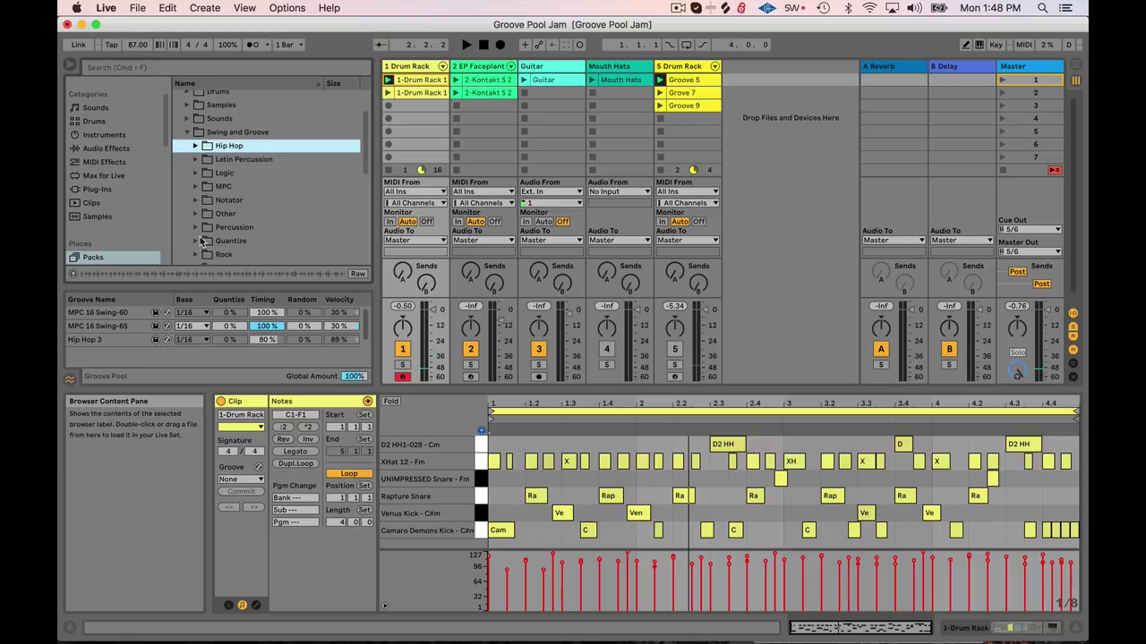
pyautogui.click(197, 245)
pyautogui.scroll(-10, 263, 170)
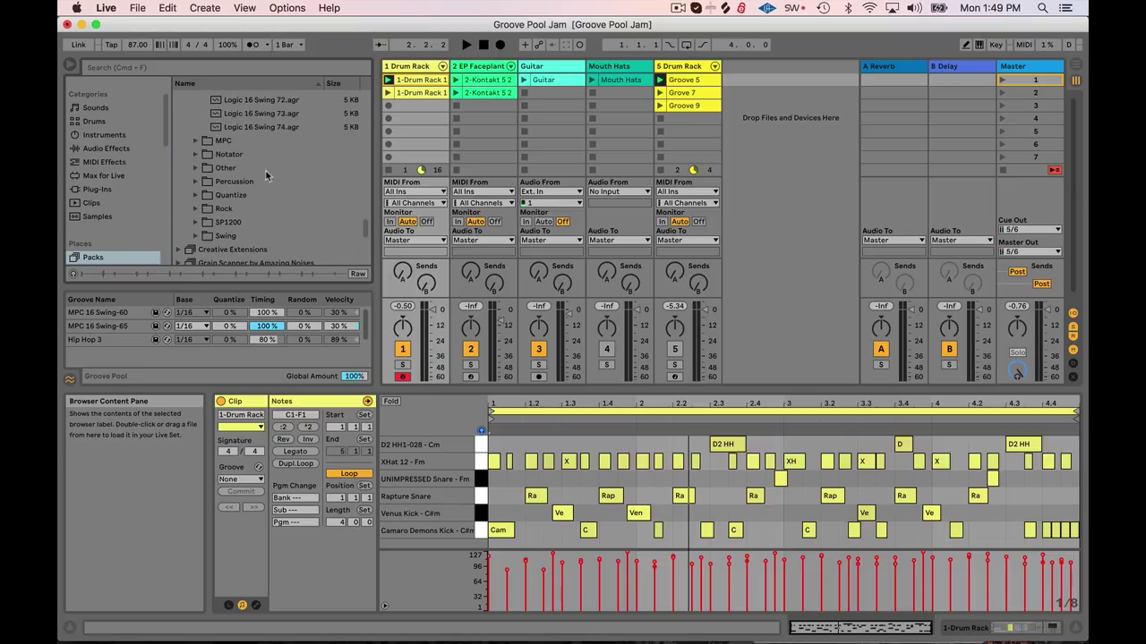
pyautogui.click(257, 196)
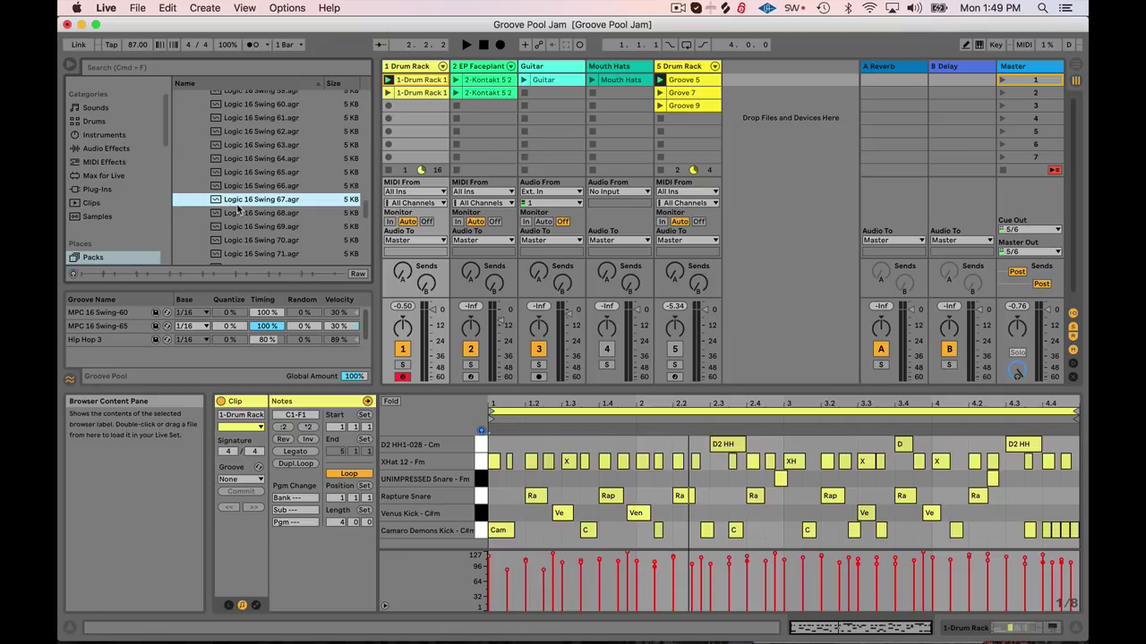
pyautogui.doubleClick(246, 203)
# Apply Logic 16 Swing 67 to the second Drum Rack clip, with the groove's velocity at 80%, and play the clip
pyautogui.click(407, 93)
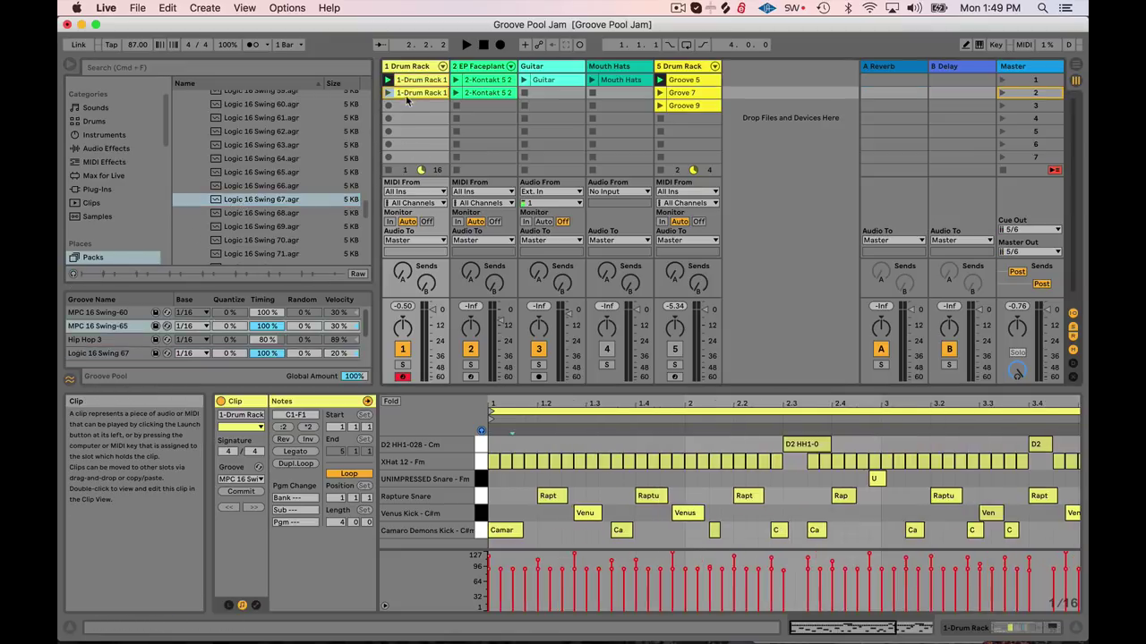
pyautogui.click(242, 481)
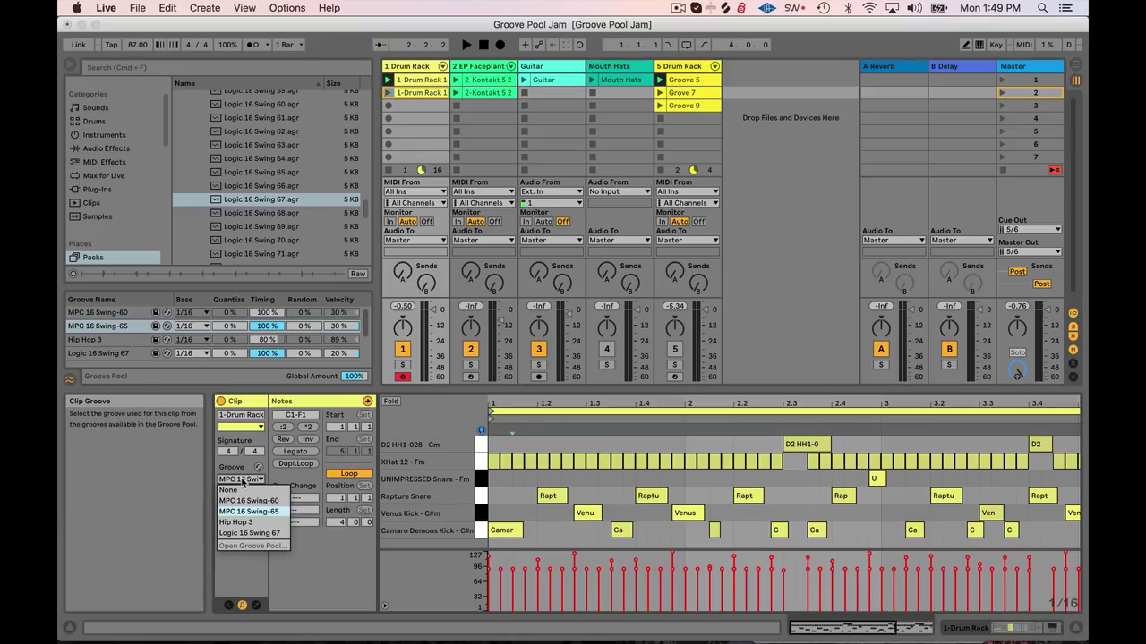
pyautogui.click(250, 533)
pyautogui.moveTo(347, 355); pyautogui.dragTo(347, 344)
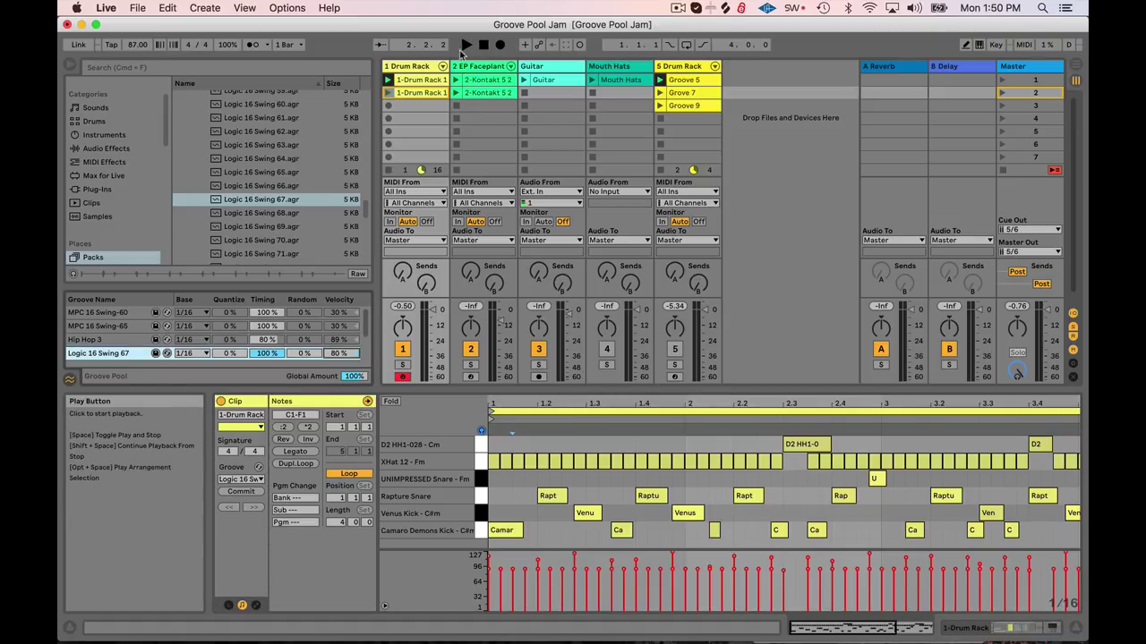
pyautogui.click(389, 93)
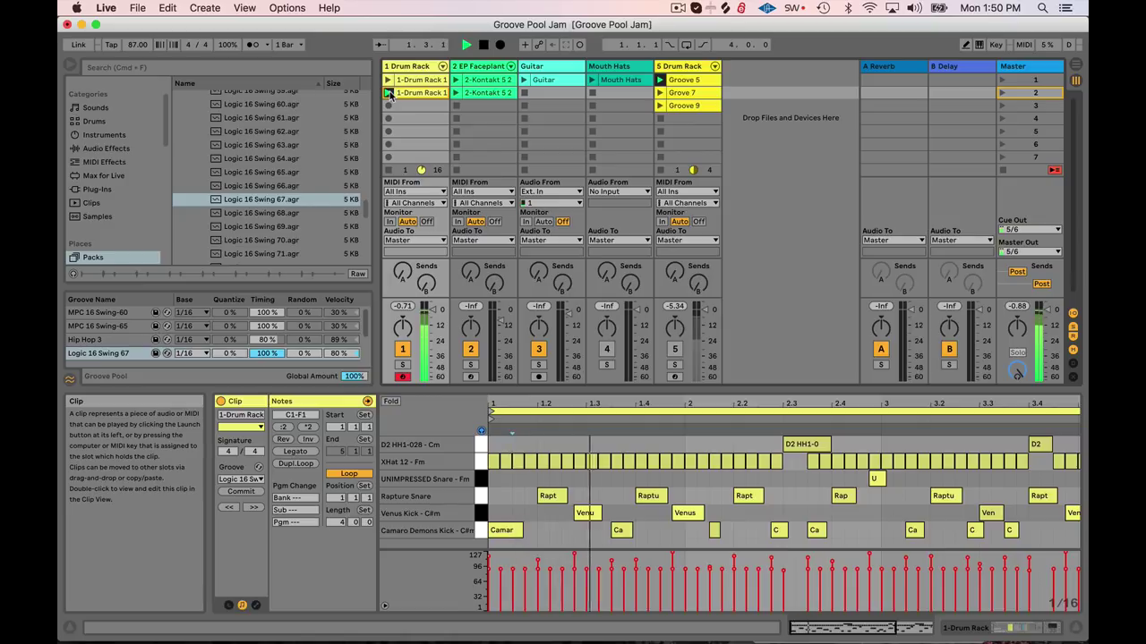
pyautogui.click(484, 45)
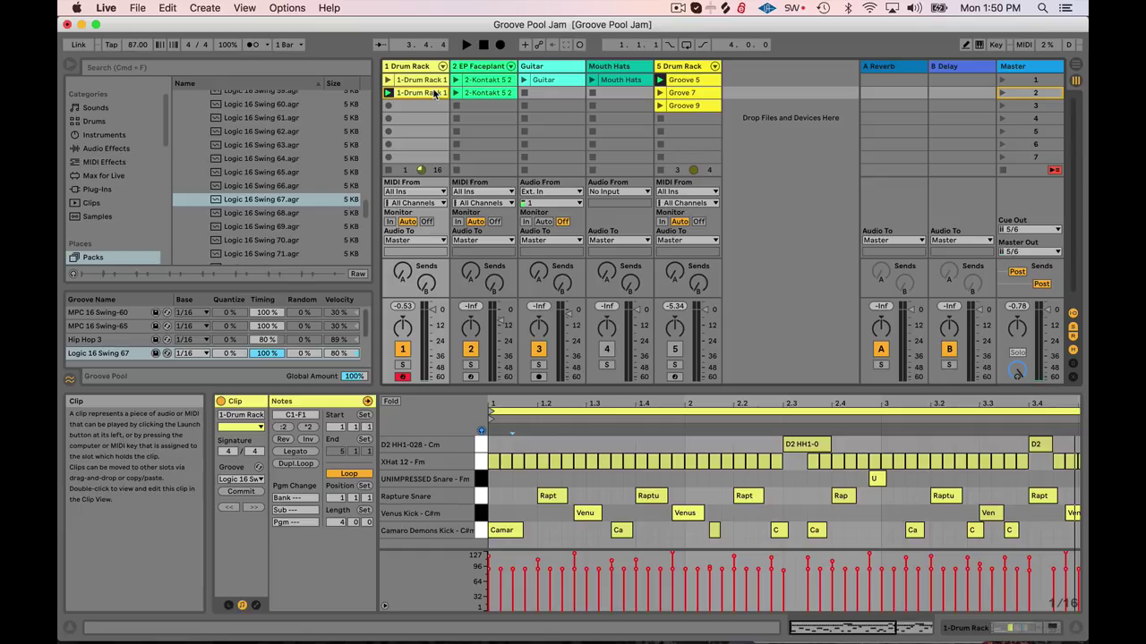
# Compare the note patterns of the first and second Drum Rack clips by alternating between them
pyautogui.click(415, 81)
pyautogui.click(417, 92)
pyautogui.click(417, 80)
pyautogui.click(418, 93)
pyautogui.click(416, 81)
pyautogui.press('Down')
pyautogui.press('Up')
pyautogui.press('Down')
# Audition Hip Hop 3, MPC 16 Swing-65, MPC 16 Swing-60 and Logic 16 Swing 67 on the second Drum Rack clip during playback
pyautogui.click(389, 93)
pyautogui.click(241, 479)
pyautogui.click(242, 522)
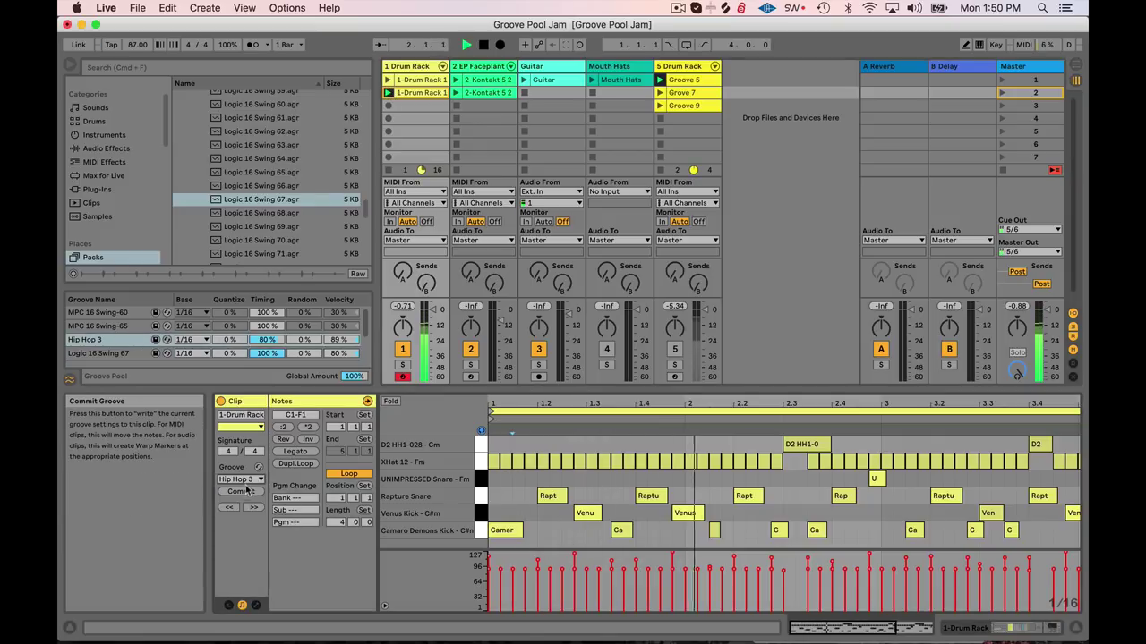
pyautogui.click(247, 482)
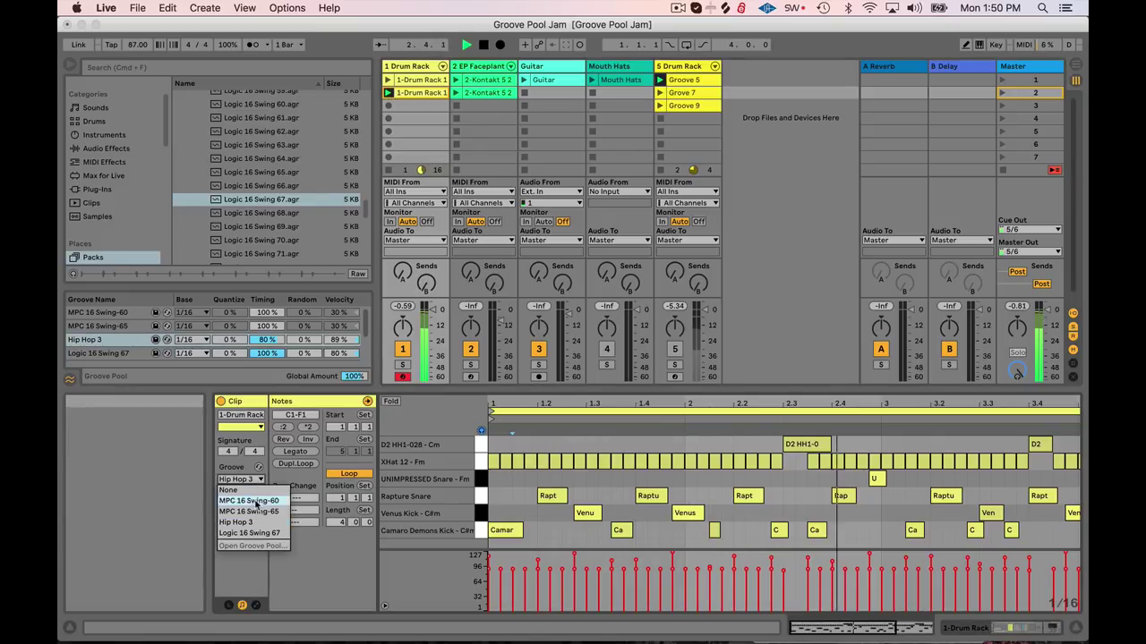
pyautogui.click(256, 509)
pyautogui.click(240, 479)
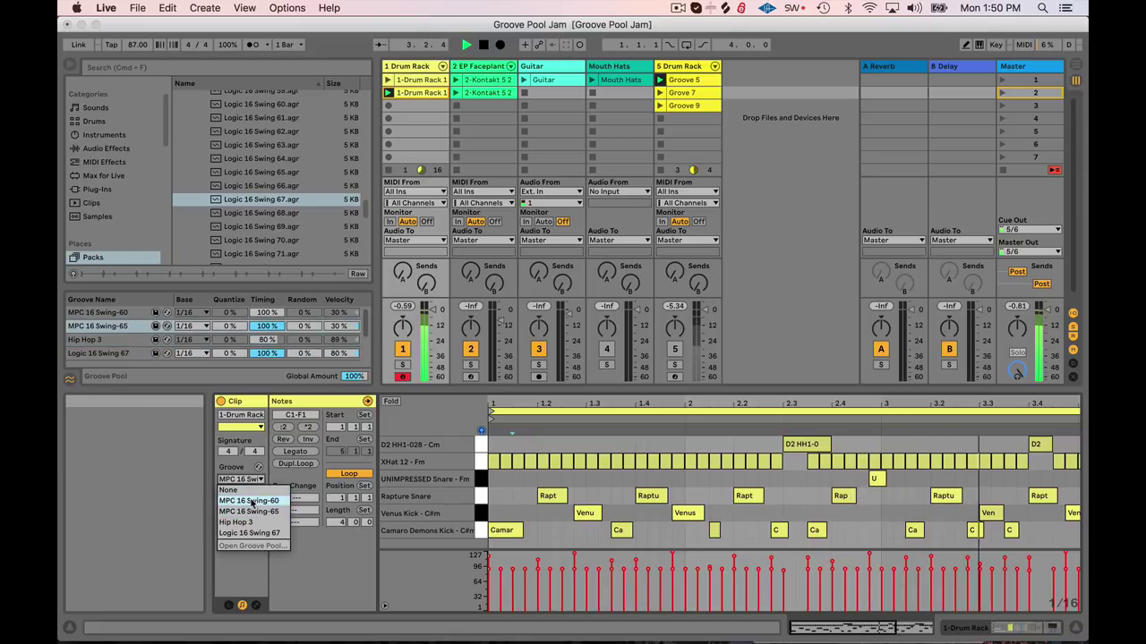
pyautogui.click(249, 501)
pyautogui.click(243, 480)
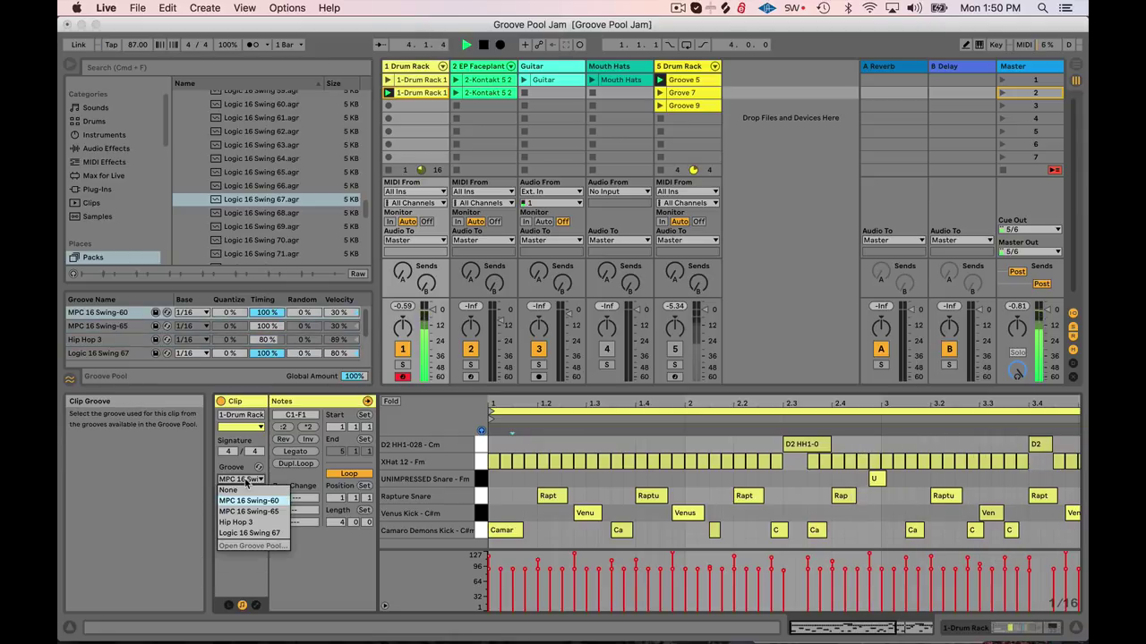
pyautogui.click(250, 533)
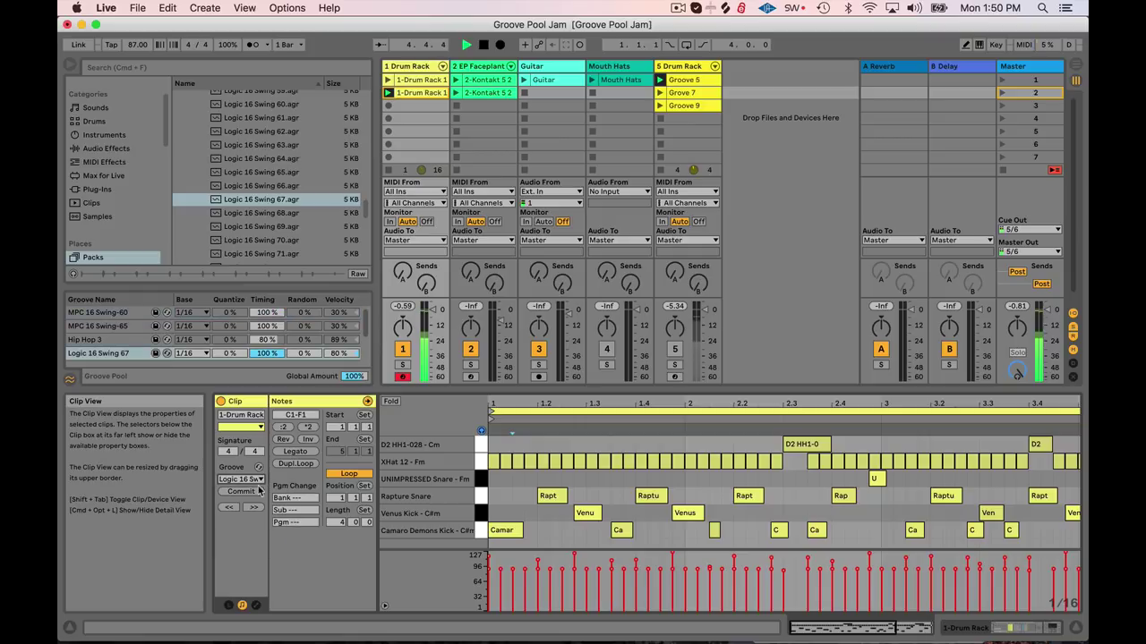
pyautogui.click(482, 45)
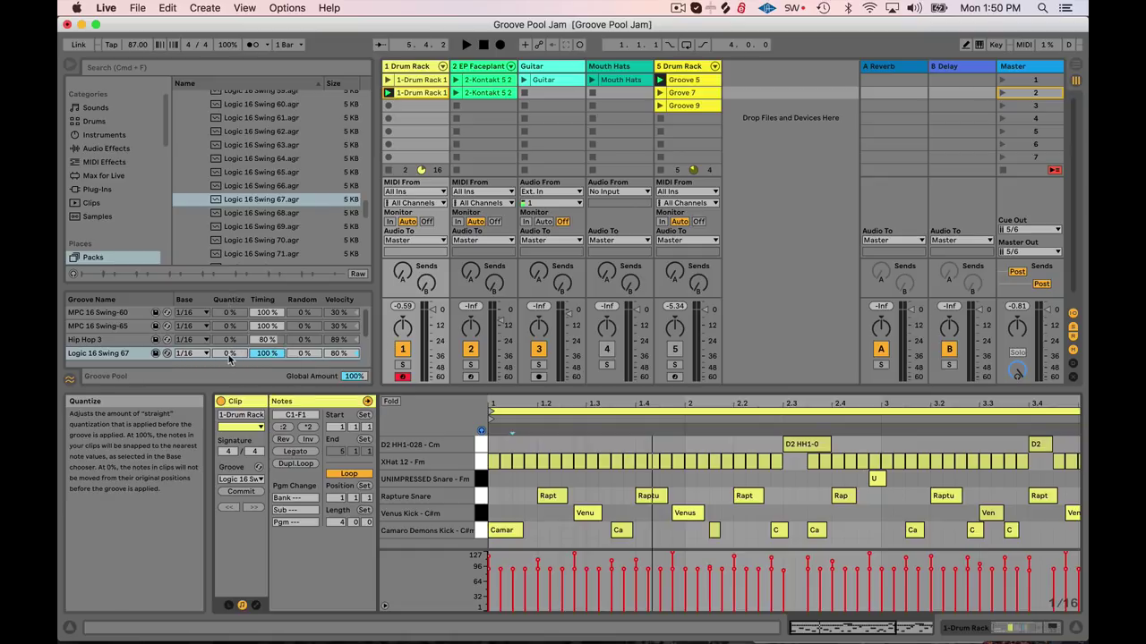
# Inspect the second clip's notes, try 48% quantize on the Logic 16 Swing 67 groove, and reset it to 0%
pyautogui.click(229, 356)
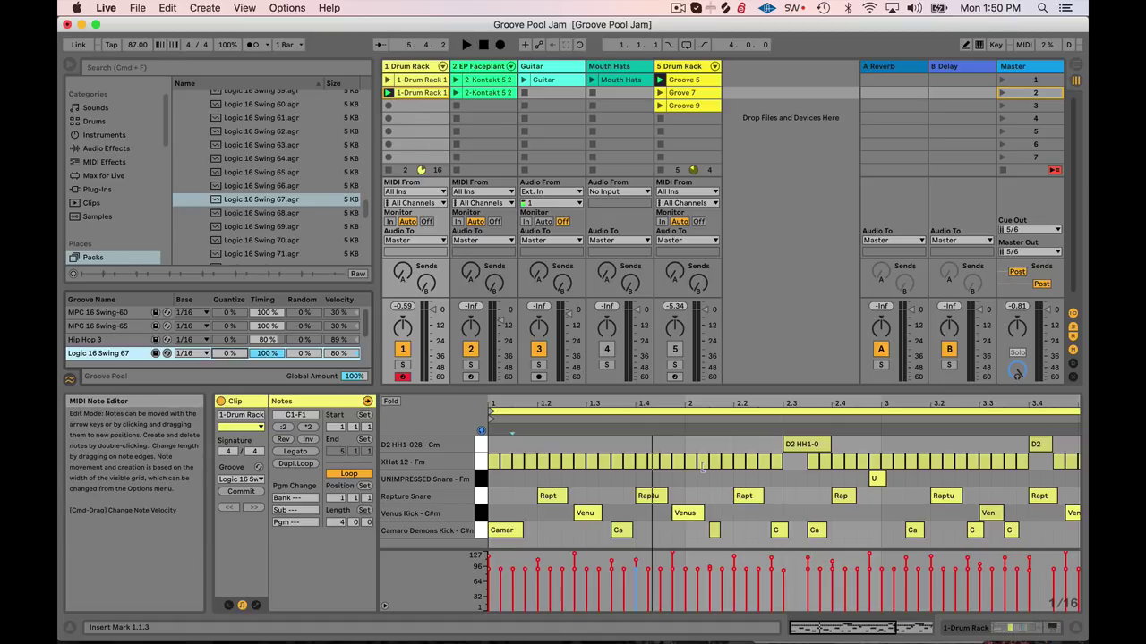
pyautogui.moveTo(738, 404); pyautogui.dragTo(736, 431)
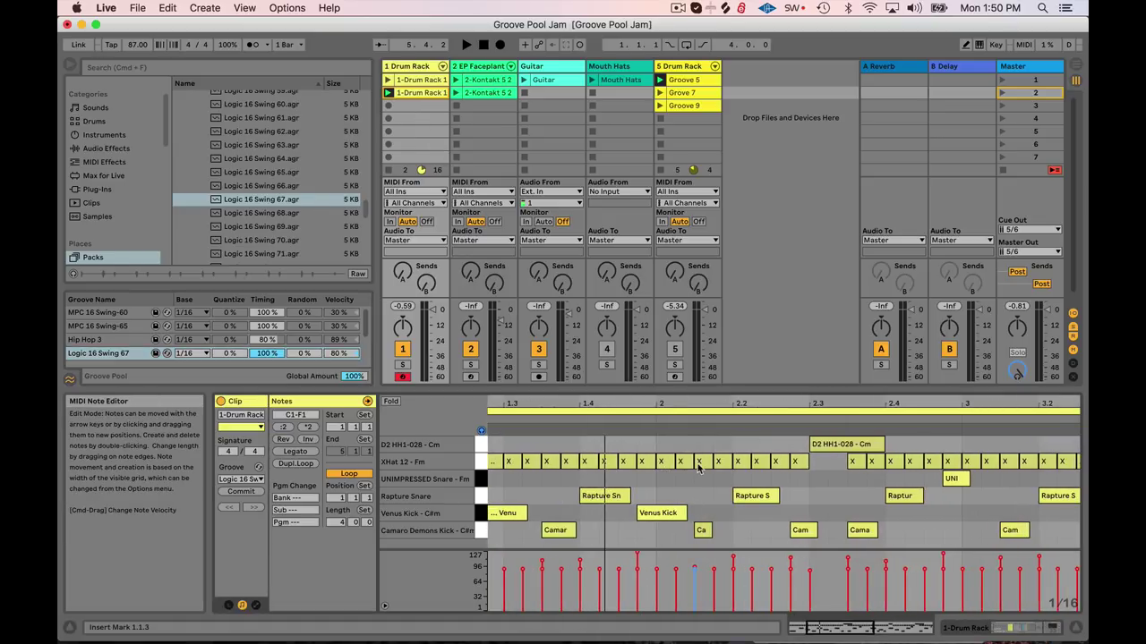
pyautogui.moveTo(577, 404); pyautogui.dragTo(718, 395)
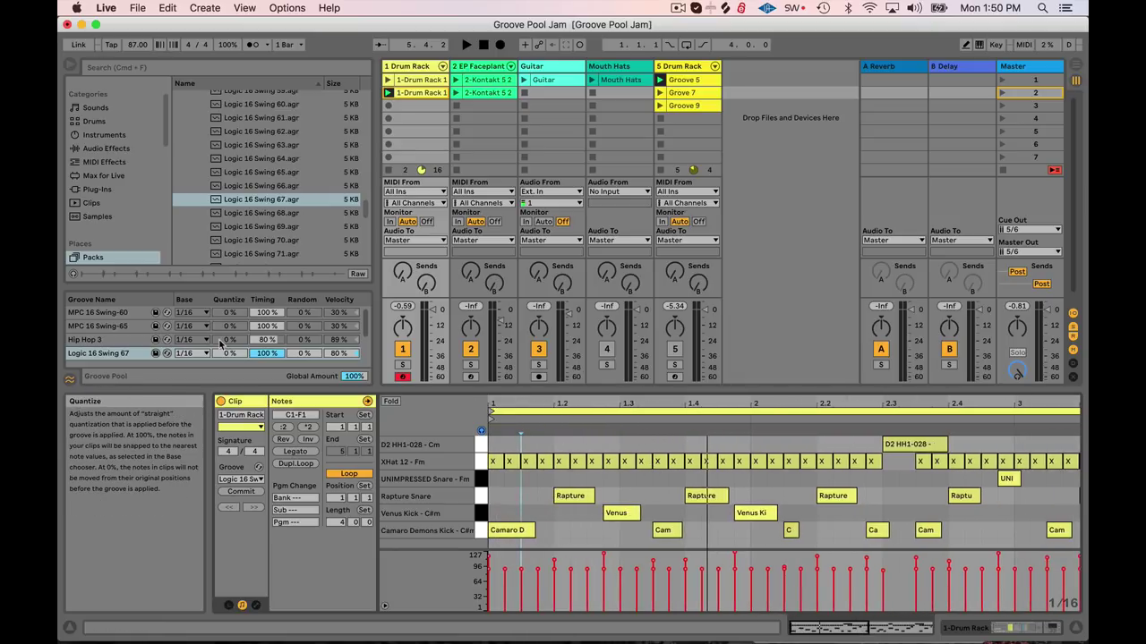
pyautogui.moveTo(229, 353); pyautogui.dragTo(229, 351)
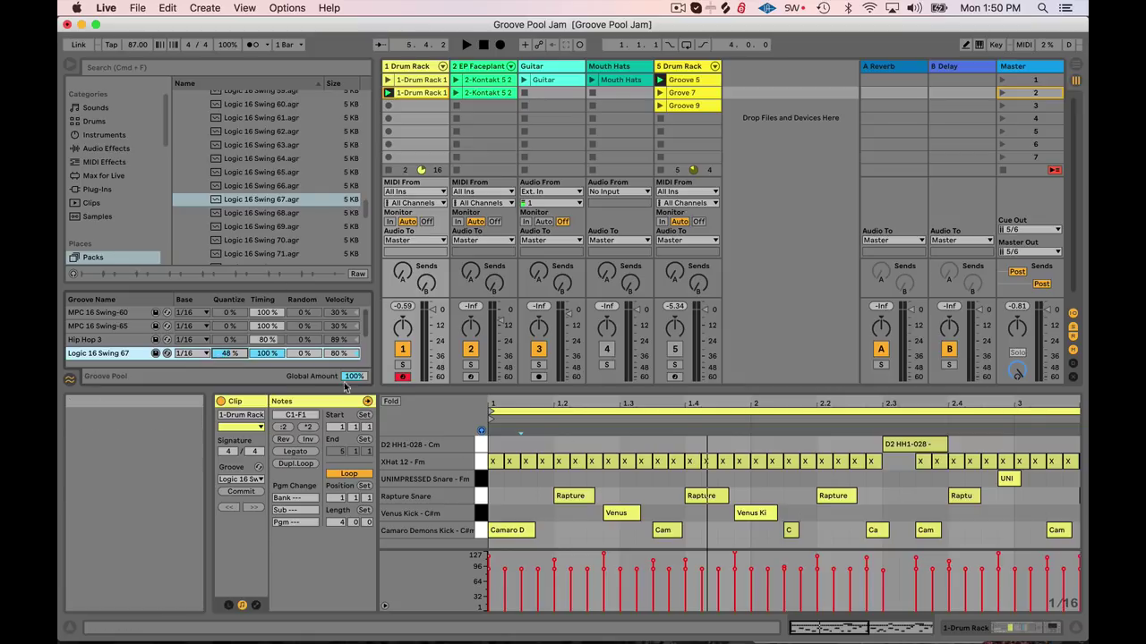
pyautogui.moveTo(233, 354); pyautogui.dragTo(233, 394)
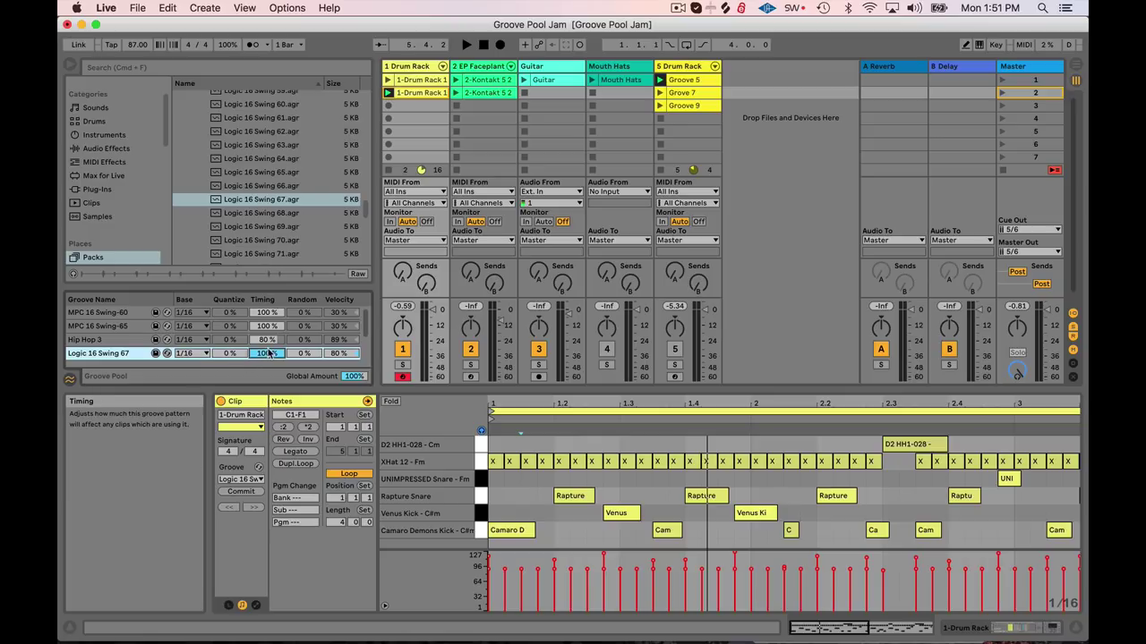
# Set the Logic 16 Swing 67 groove's velocity to 0% and audition its timing at 0% and 77%
pyautogui.press('space')
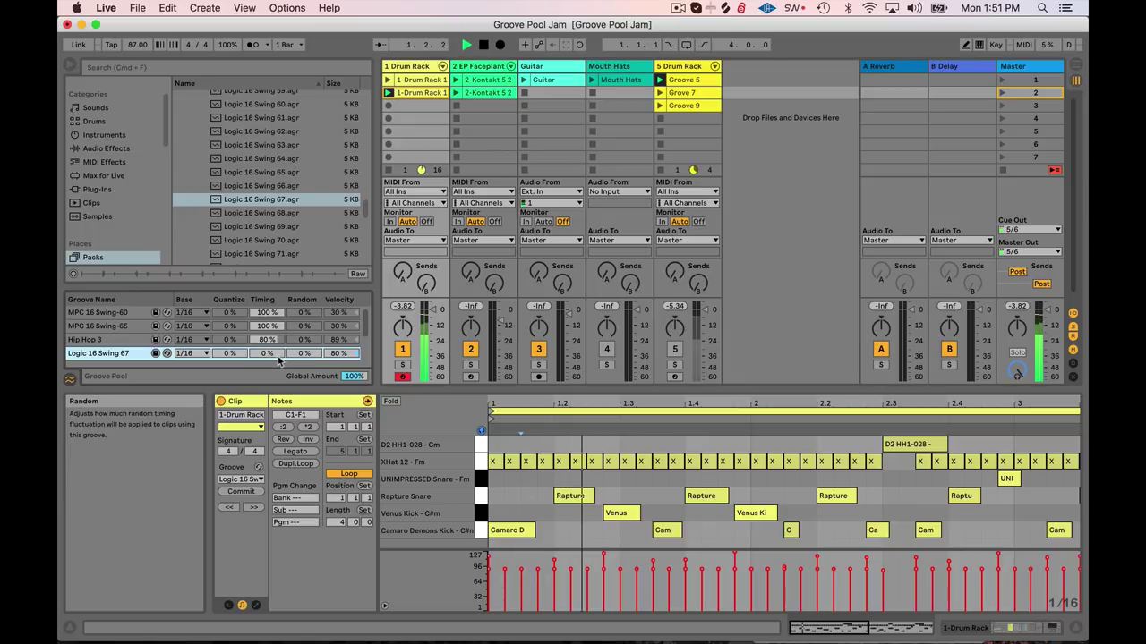
pyautogui.moveTo(347, 357); pyautogui.dragTo(347, 428)
pyautogui.moveTo(267, 356); pyautogui.dragTo(267, 354)
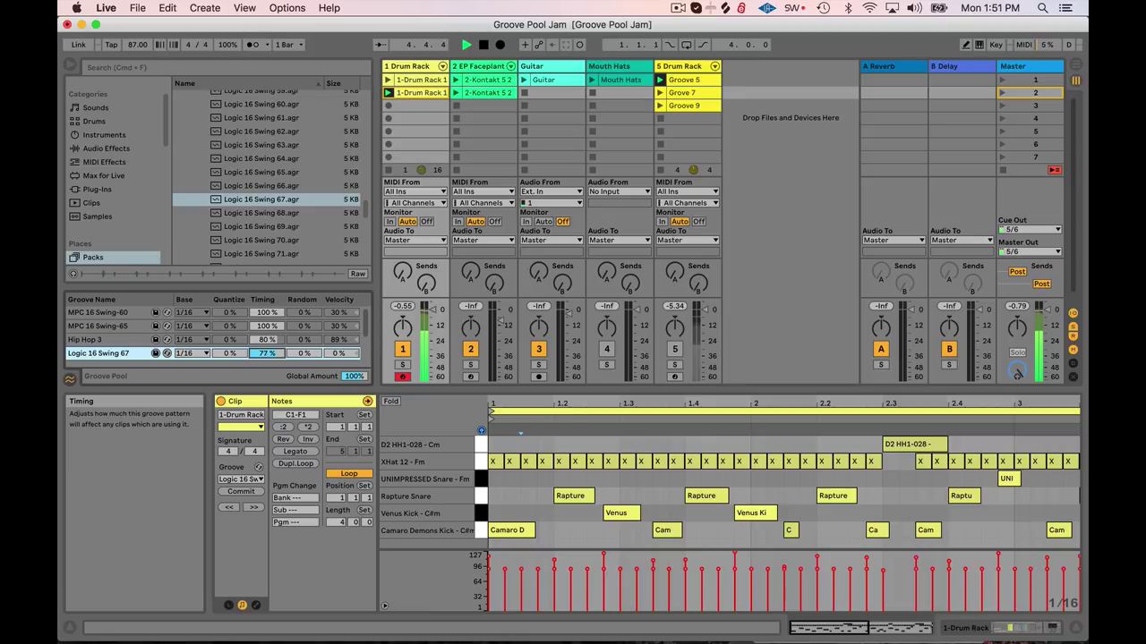
pyautogui.moveTo(268, 355); pyautogui.dragTo(268, 436)
# Set the Logic 16 Swing 67 groove's random to 28% and timing to 74% while auditioning the clip
pyautogui.click(306, 353)
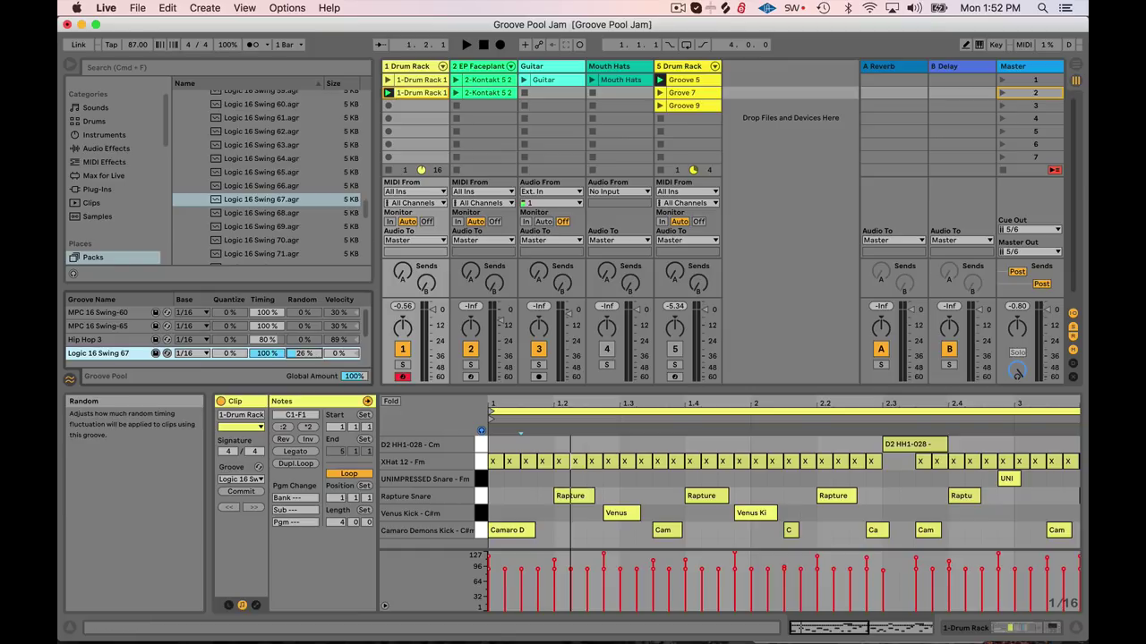
pyautogui.press('space')
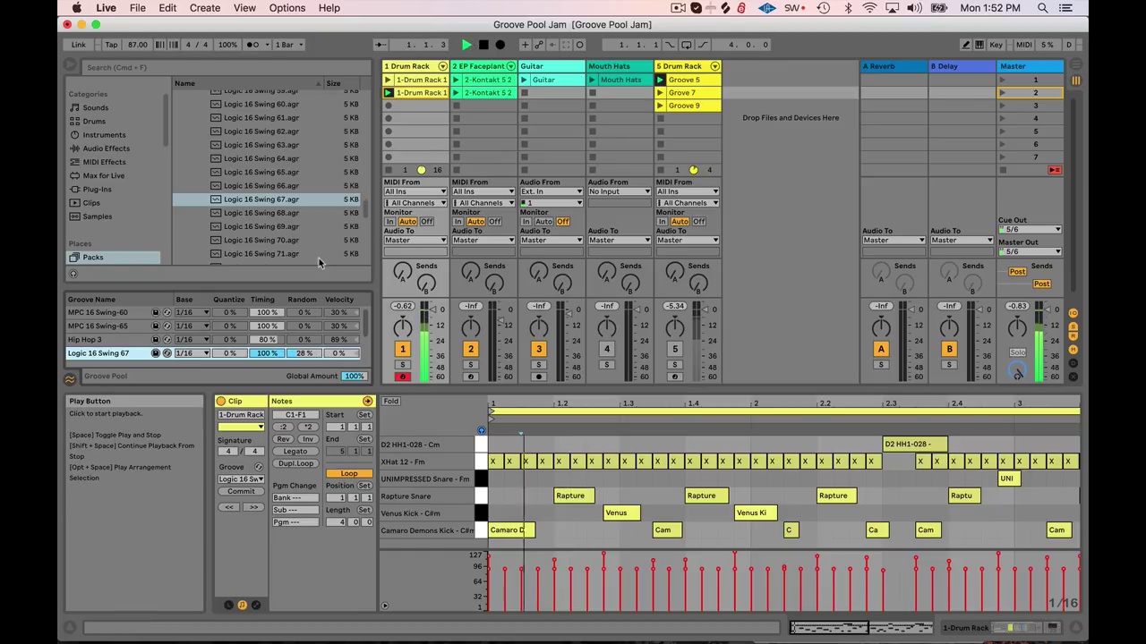
pyautogui.moveTo(266, 354); pyautogui.dragTo(266, 374)
# Raise the Logic 16 Swing 67 groove's random amount to 93% and play the second Drum Rack clip
pyautogui.click(303, 354)
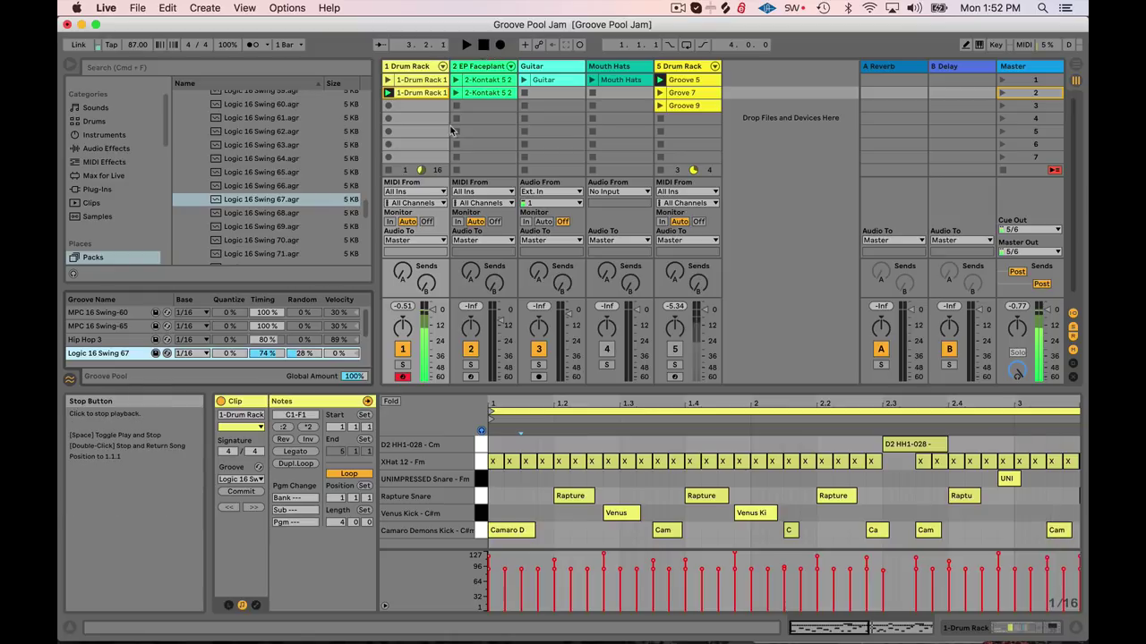
pyautogui.moveTo(305, 353); pyautogui.dragTo(304, 336)
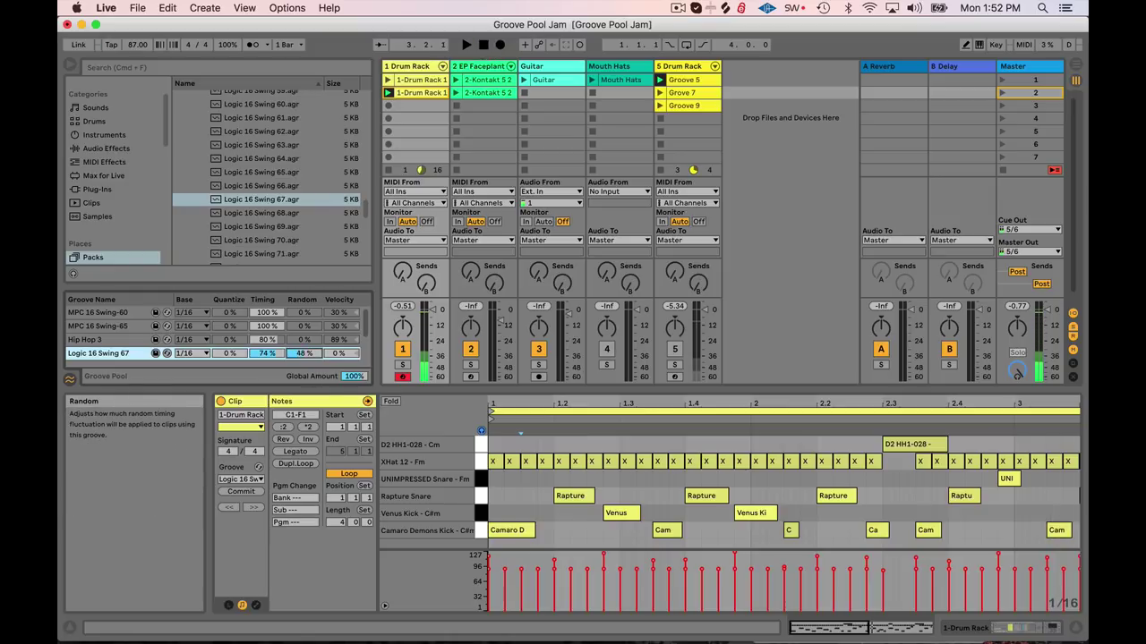
pyautogui.click(466, 46)
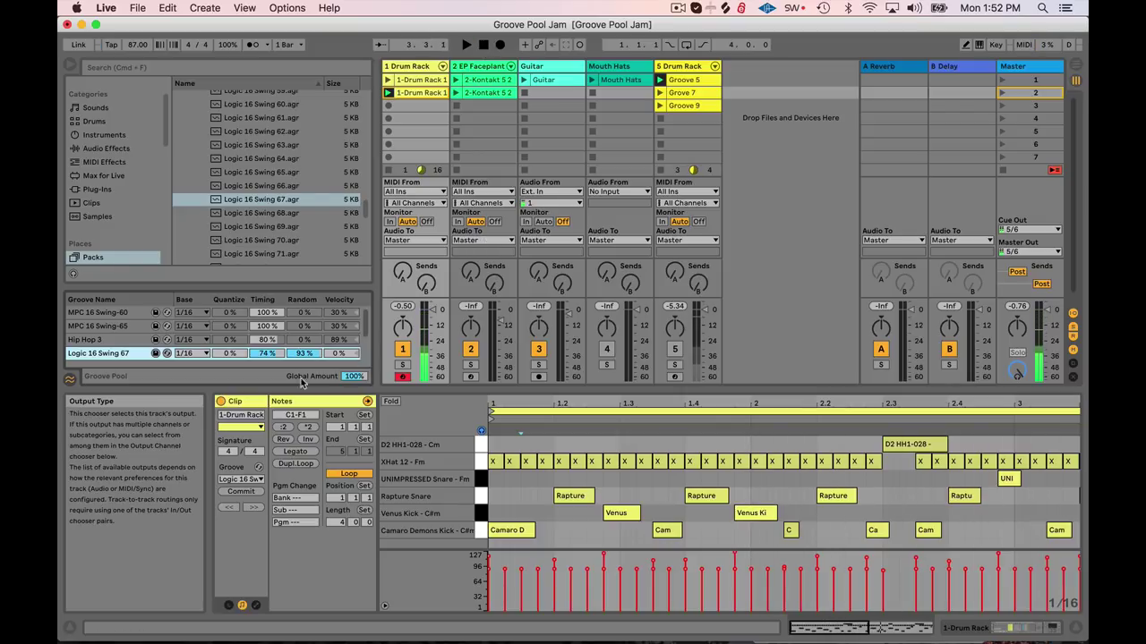
# Set the Logic 16 Swing 67 groove to 100% timing and 0% random, and play the first Drum Rack clip with it
pyautogui.moveTo(267, 354); pyautogui.dragTo(267, 316)
pyautogui.click(417, 66)
pyautogui.click(411, 80)
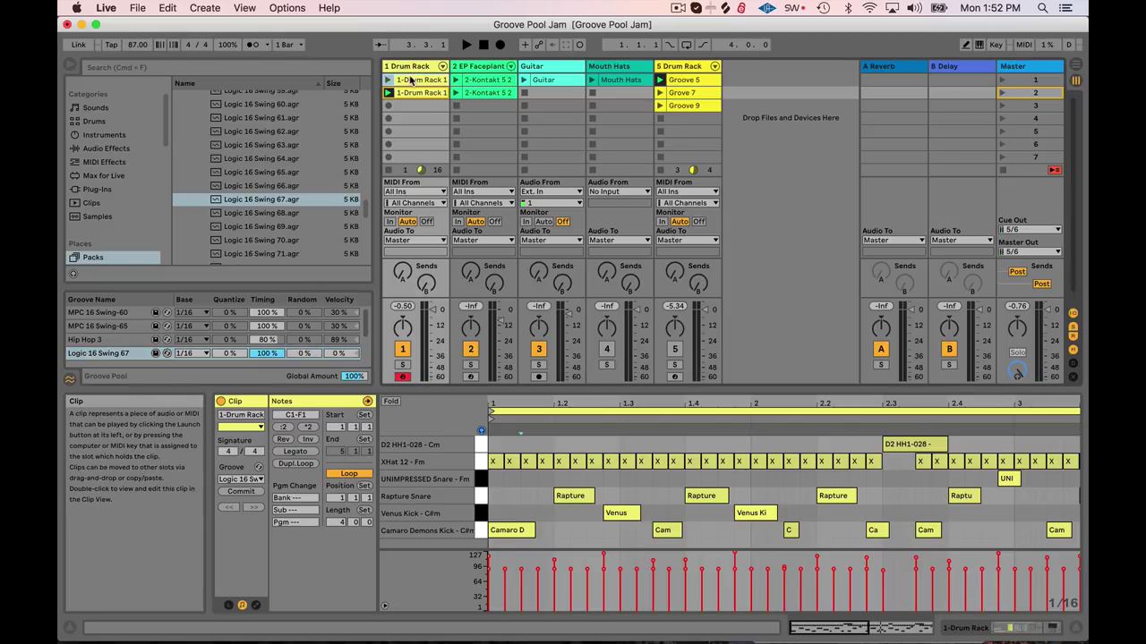
pyautogui.click(388, 81)
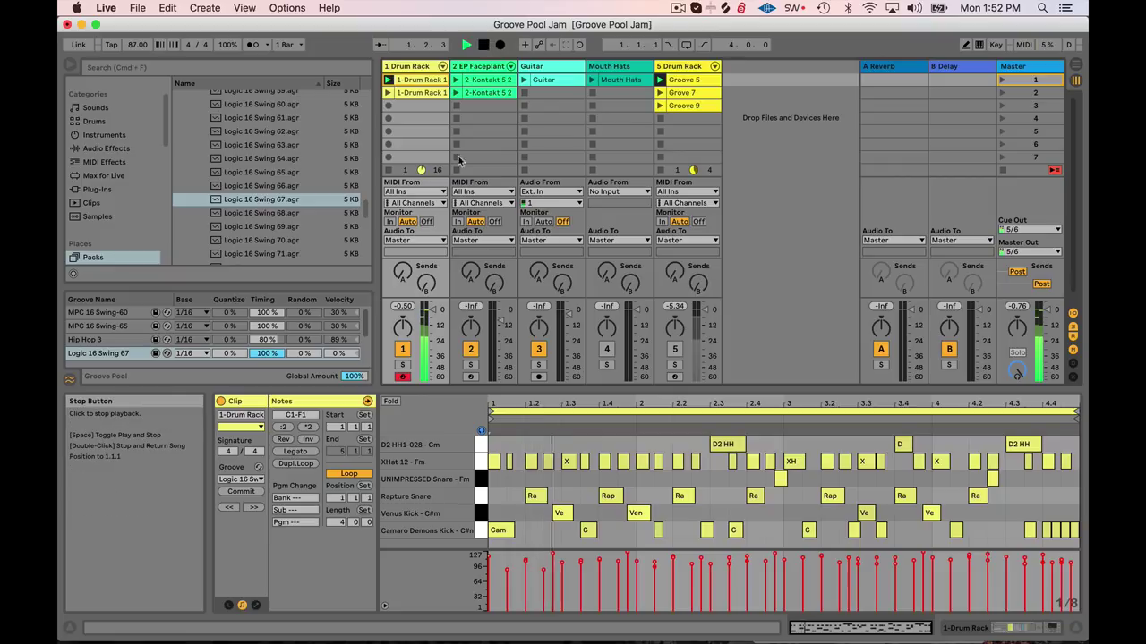
pyautogui.click(240, 479)
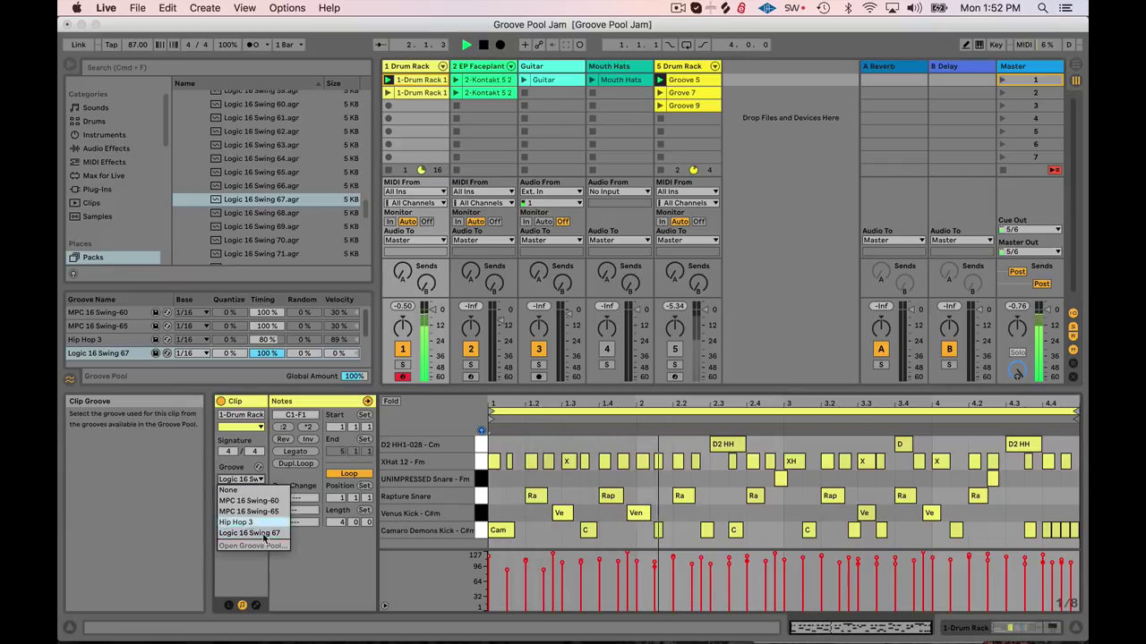
pyautogui.click(262, 533)
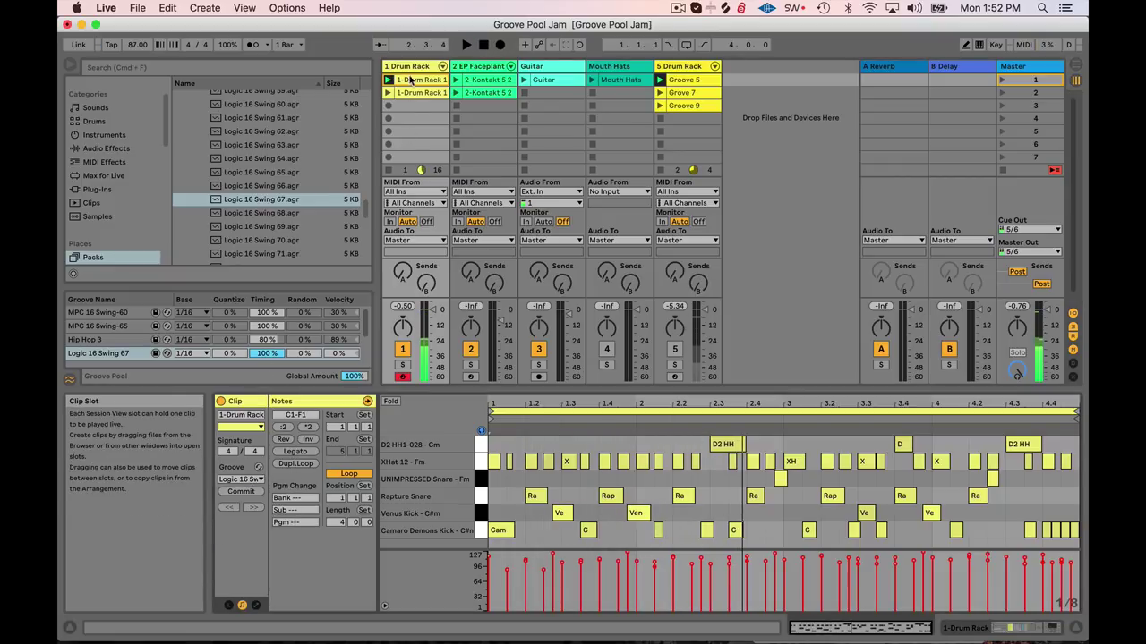
# Play the first EP Faceplant clip with the drums, assign it the MPC 16 Swing-65 groove, and play it alone
pyautogui.click(473, 82)
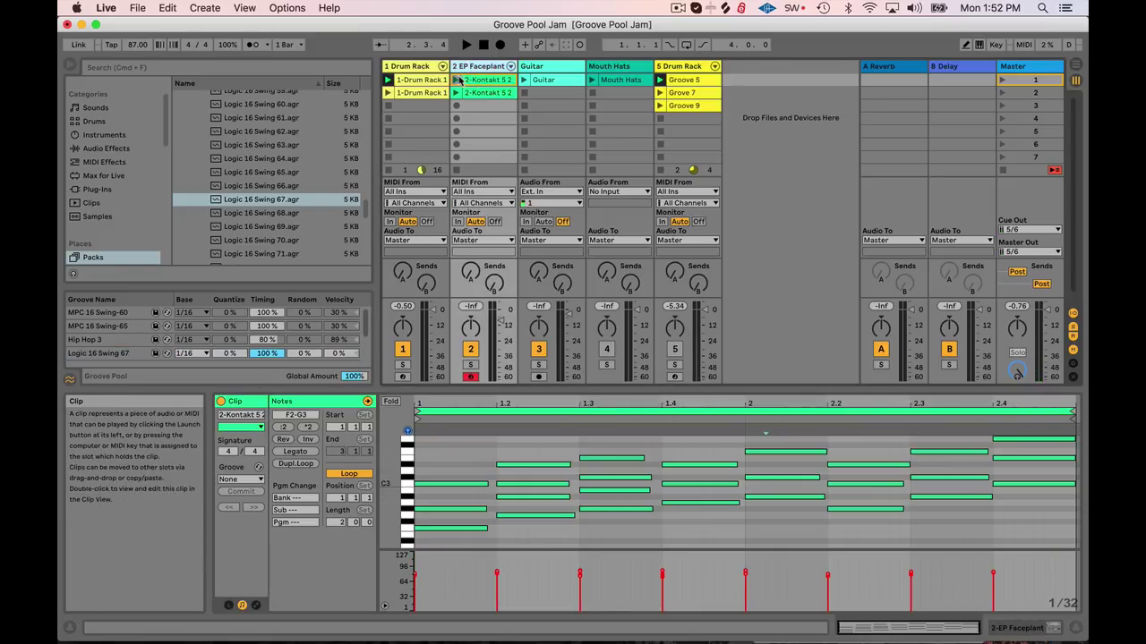
pyautogui.click(458, 81)
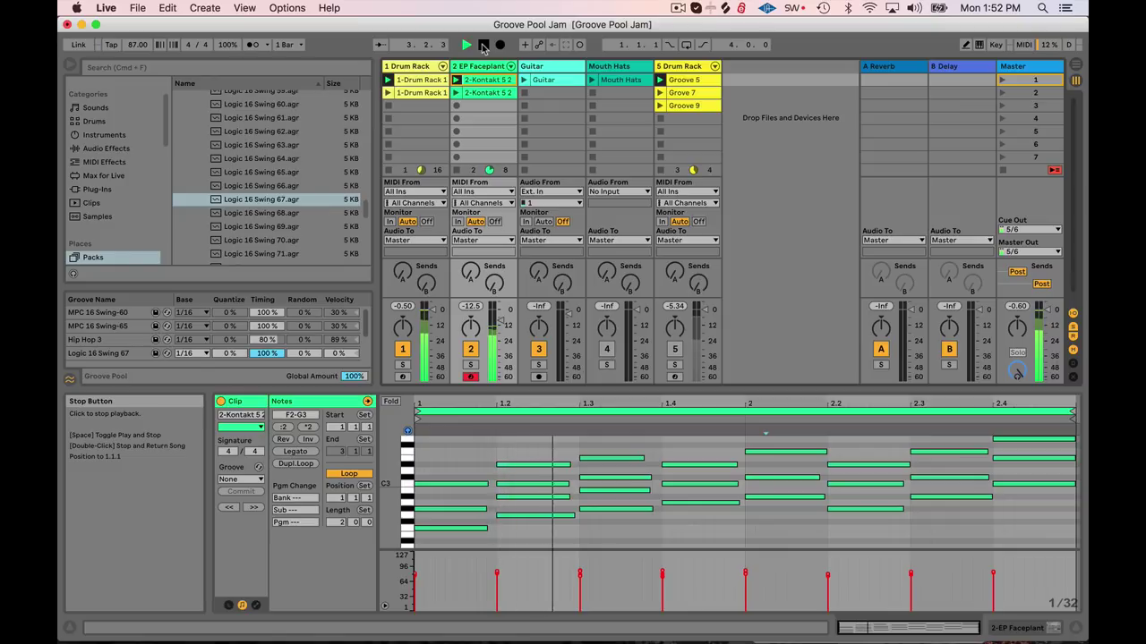
pyautogui.click(260, 479)
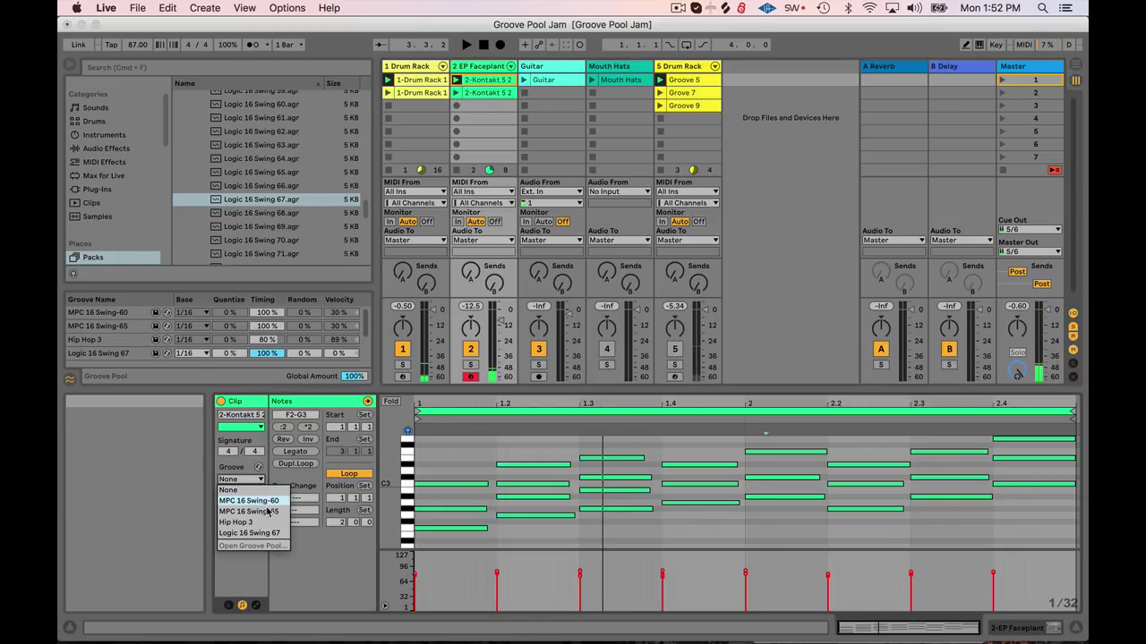
pyautogui.click(244, 509)
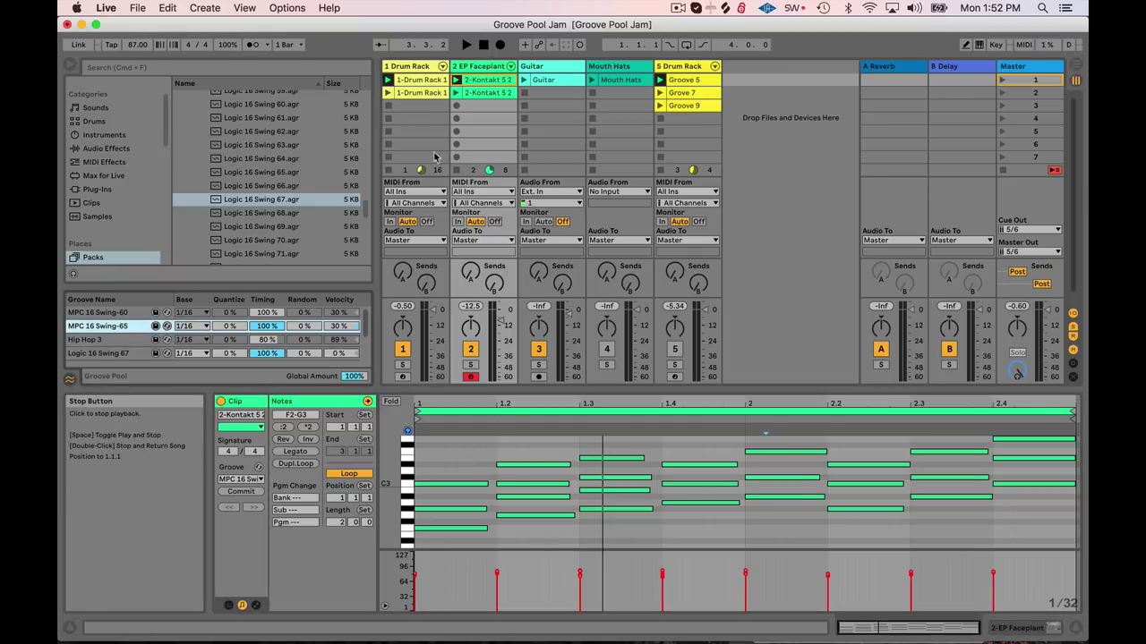
pyautogui.click(455, 78)
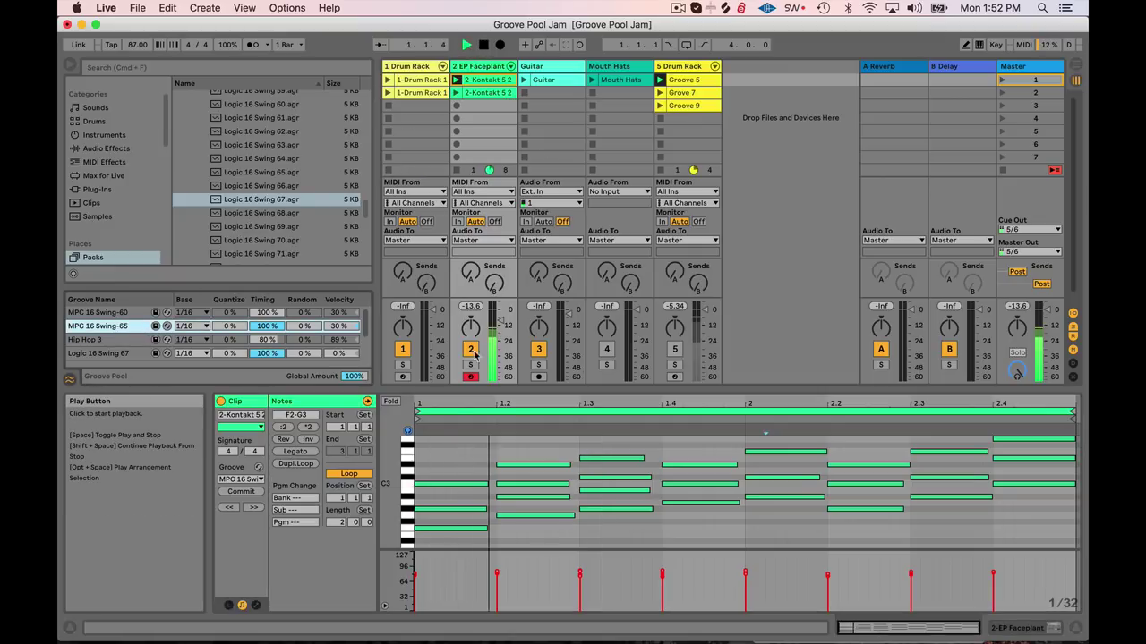
# Set the first EP Faceplant clip's groove to None while it plays to hear the difference
pyautogui.click(259, 479)
pyautogui.click(249, 480)
pyautogui.click(249, 480)
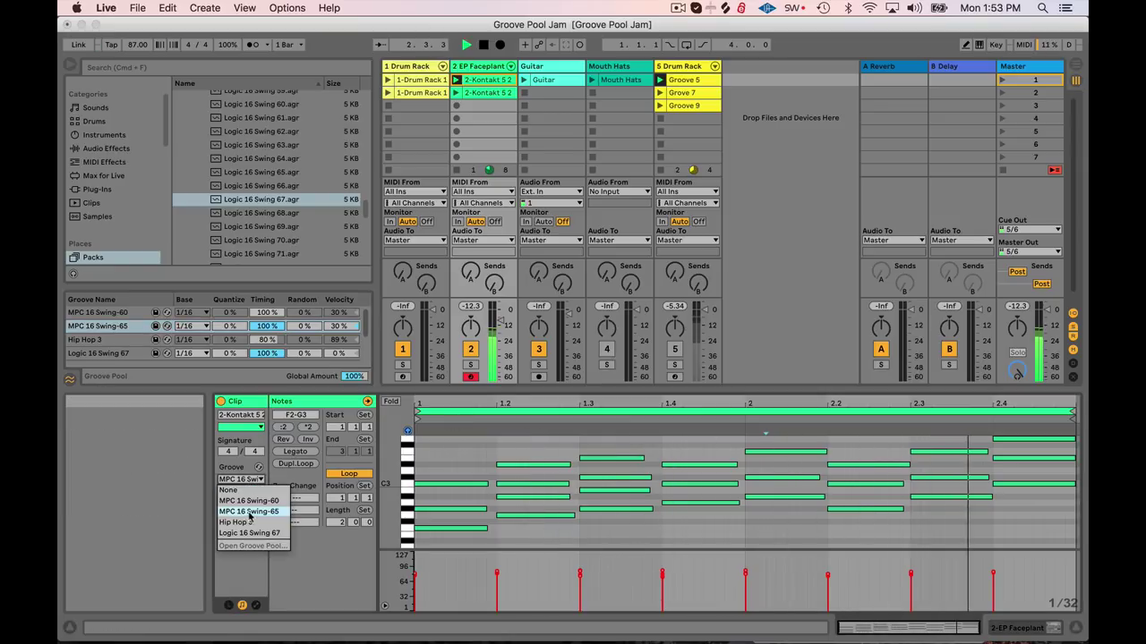
pyautogui.click(249, 491)
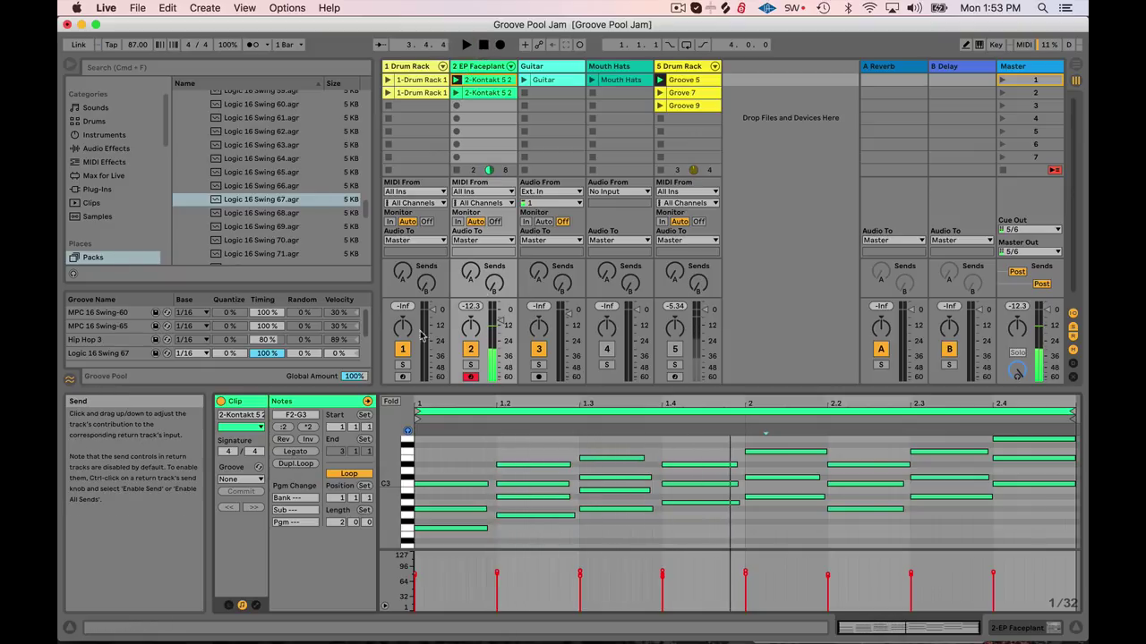
# Reassign the MPC 16 Swing-65 groove to the first EP Faceplant clip and examine its notes against the grid
pyautogui.click(257, 480)
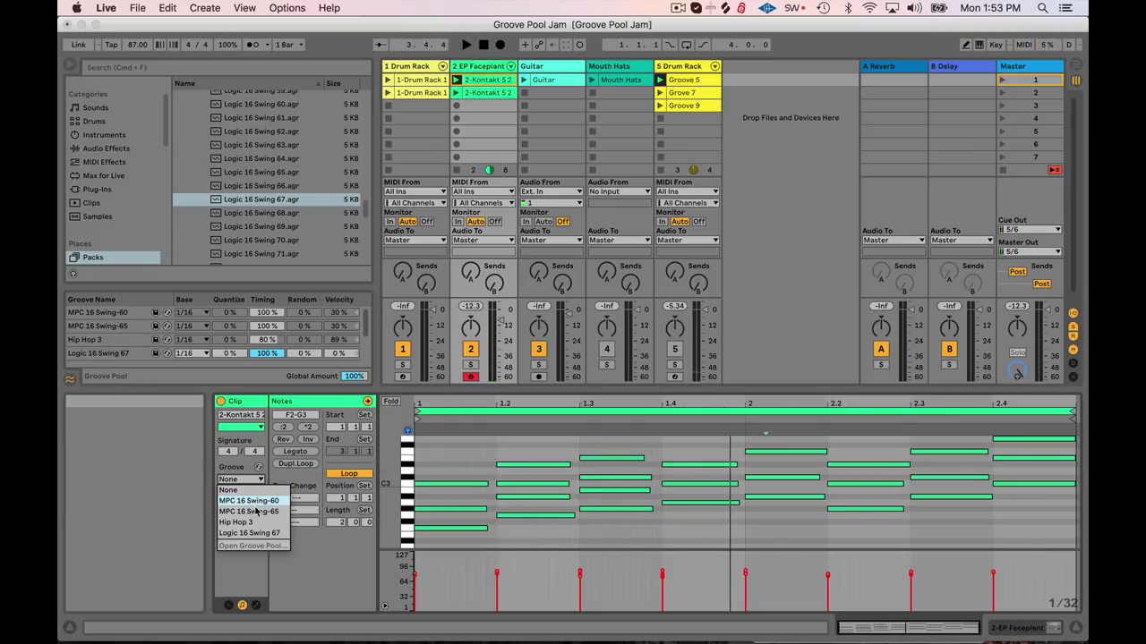
pyautogui.click(255, 511)
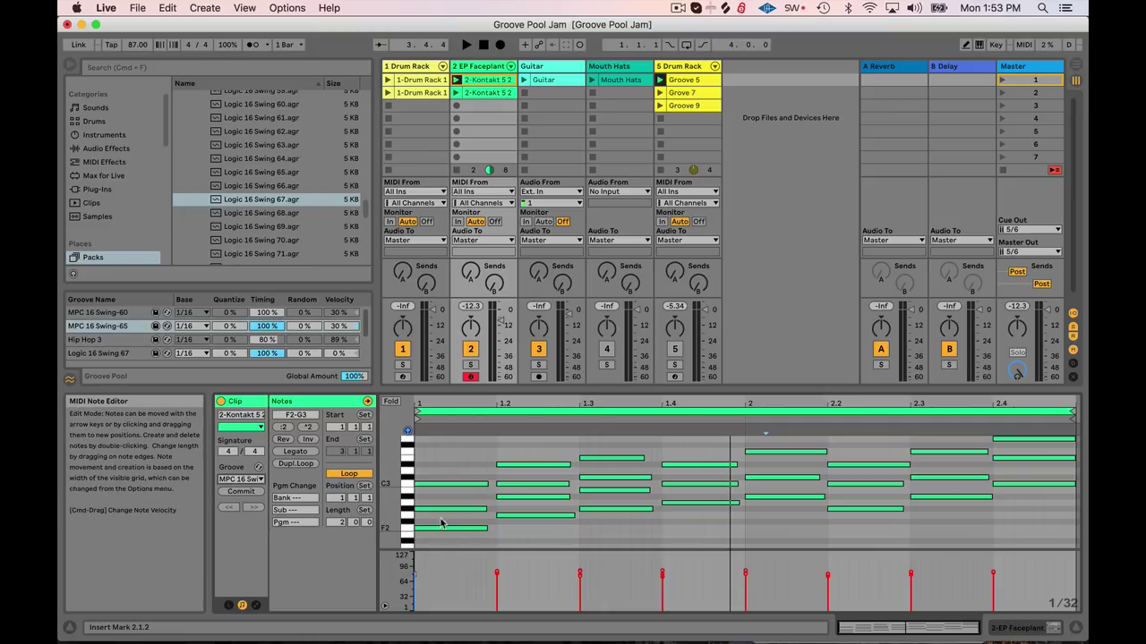
pyautogui.moveTo(445, 424); pyautogui.dragTo(445, 439)
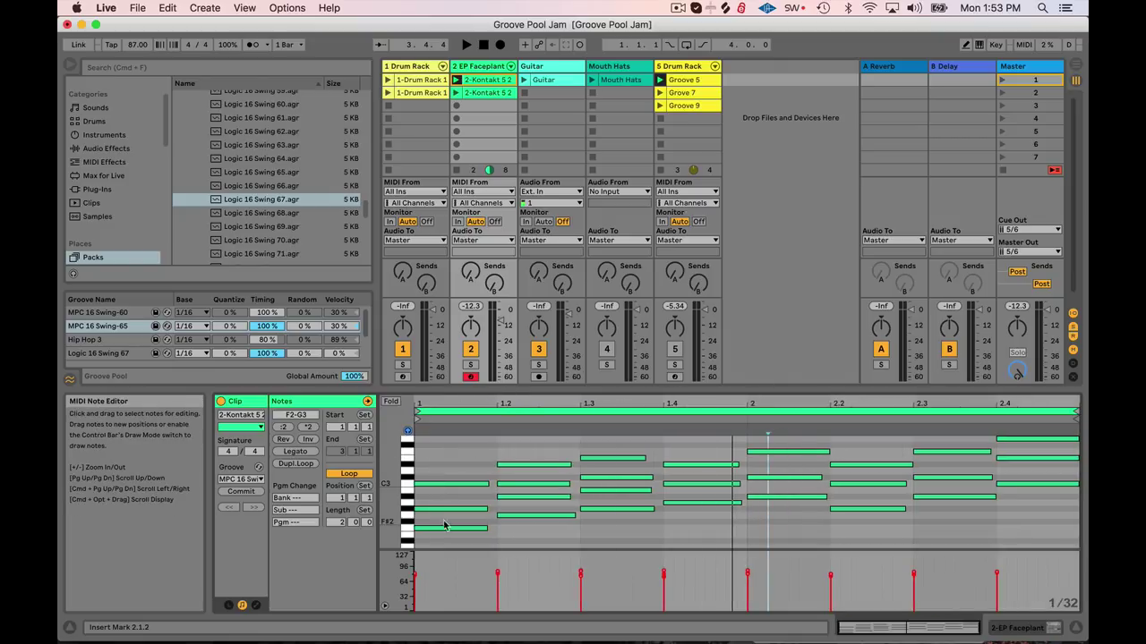
pyautogui.click(244, 481)
pyautogui.click(244, 481)
pyautogui.click(244, 480)
pyautogui.click(244, 481)
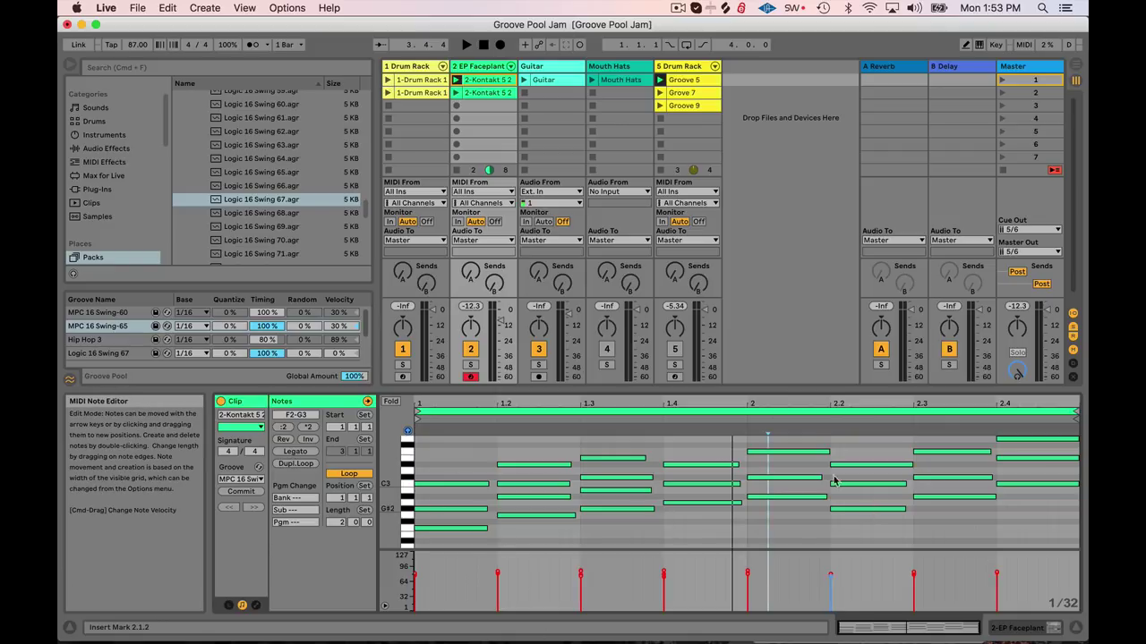
# Remove the groove from the first EP Faceplant clip and play it together with the first Drum Rack clip
pyautogui.click(392, 80)
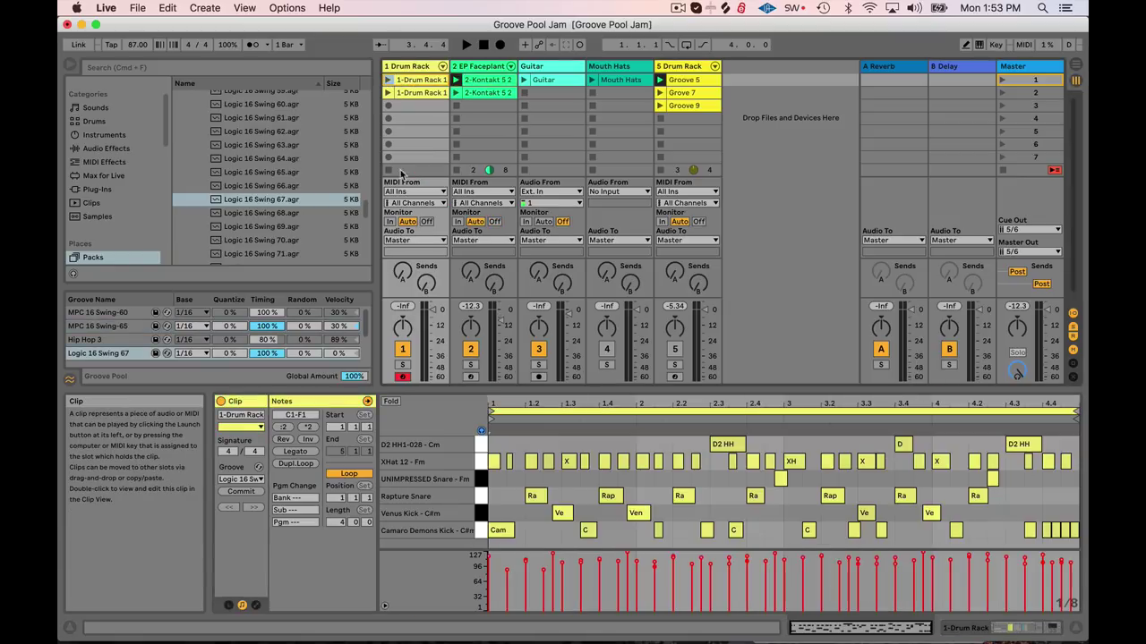
pyautogui.click(511, 82)
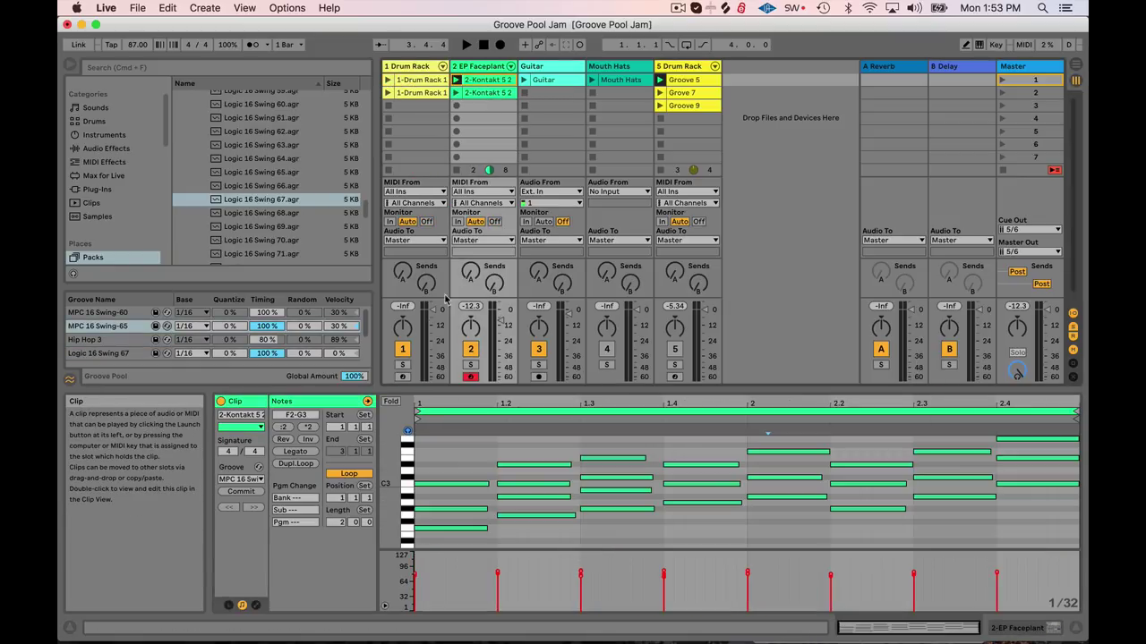
pyautogui.click(253, 480)
pyautogui.click(258, 489)
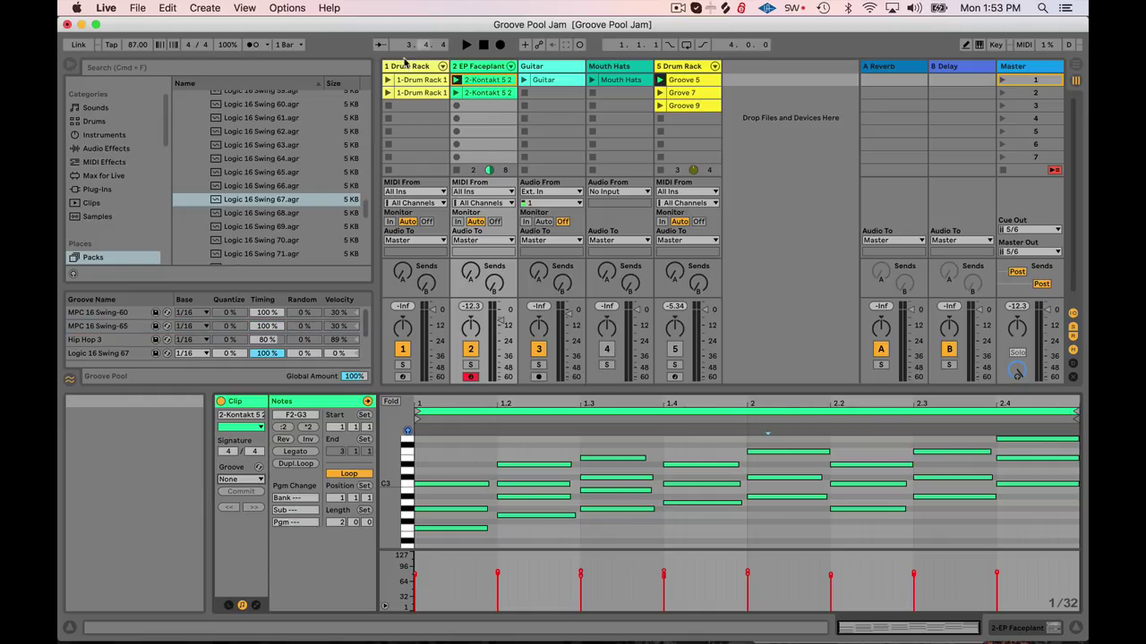
pyautogui.click(388, 79)
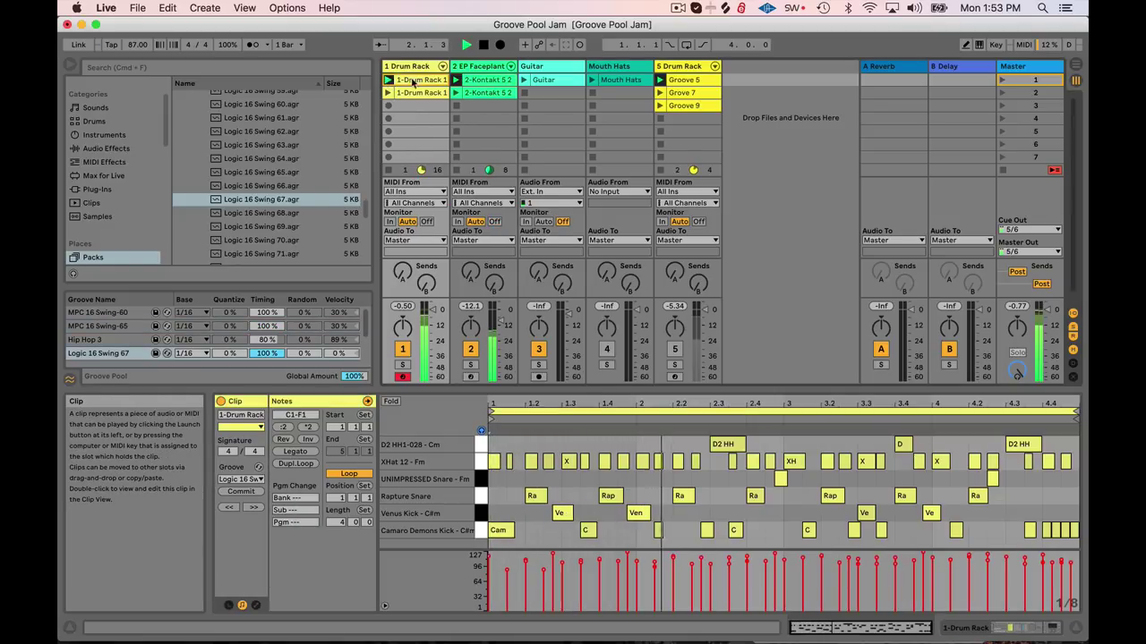
# Compare the two EP Faceplant clips' notes, assign MPC 16 Swing-65 to the second one, and play it with the drums
pyautogui.click(480, 93)
pyautogui.click(468, 82)
pyautogui.click(470, 94)
pyautogui.click(469, 81)
pyautogui.click(472, 94)
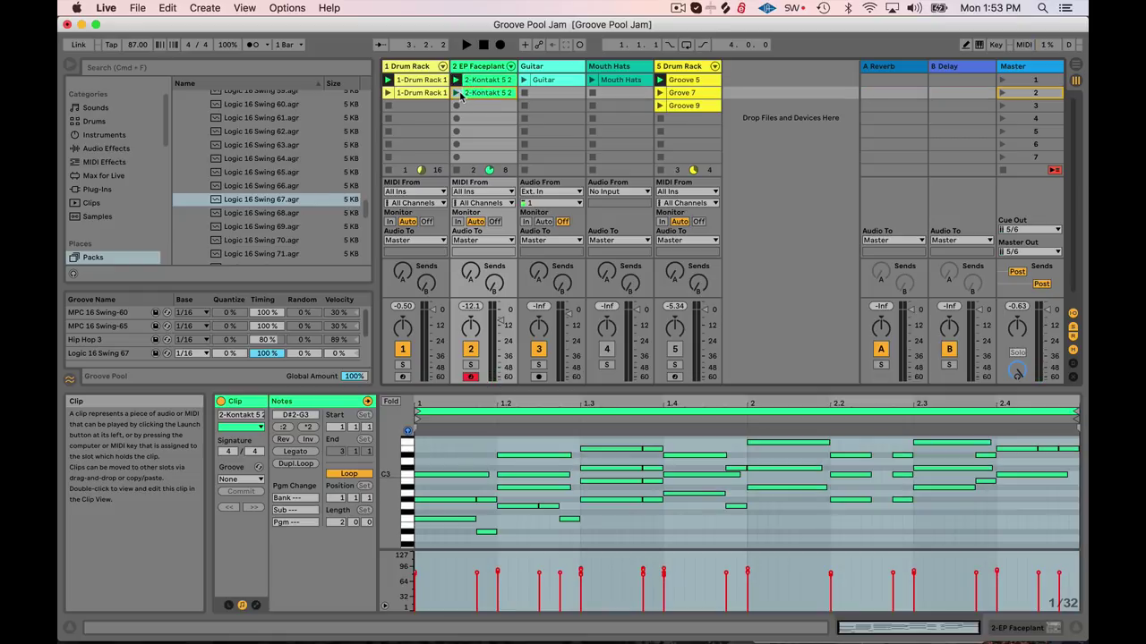
pyautogui.click(241, 479)
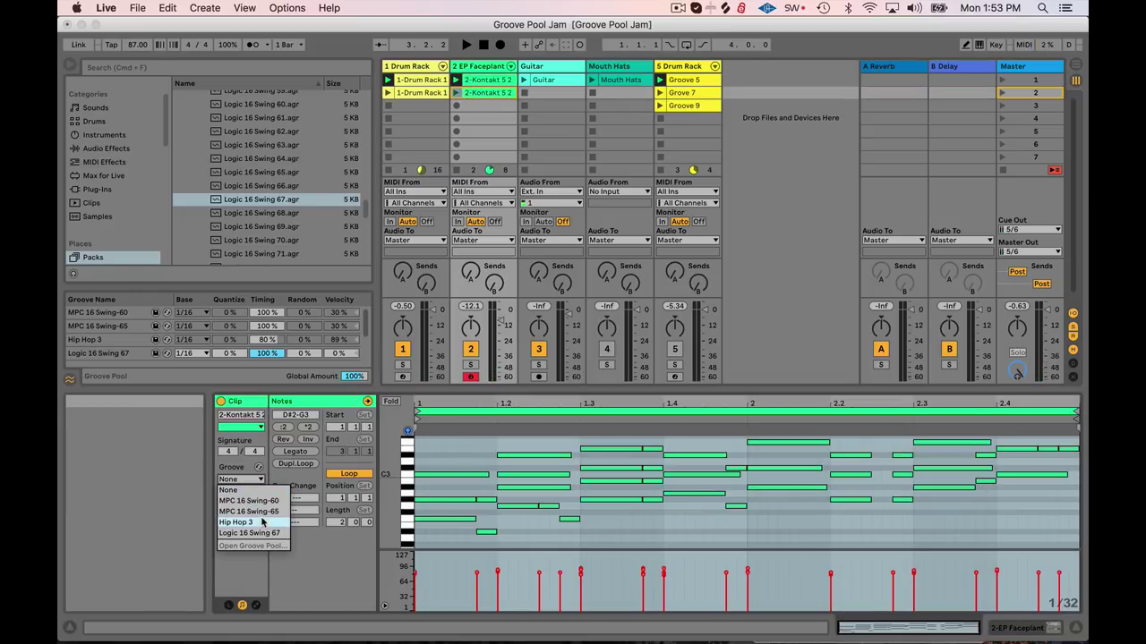
pyautogui.click(251, 511)
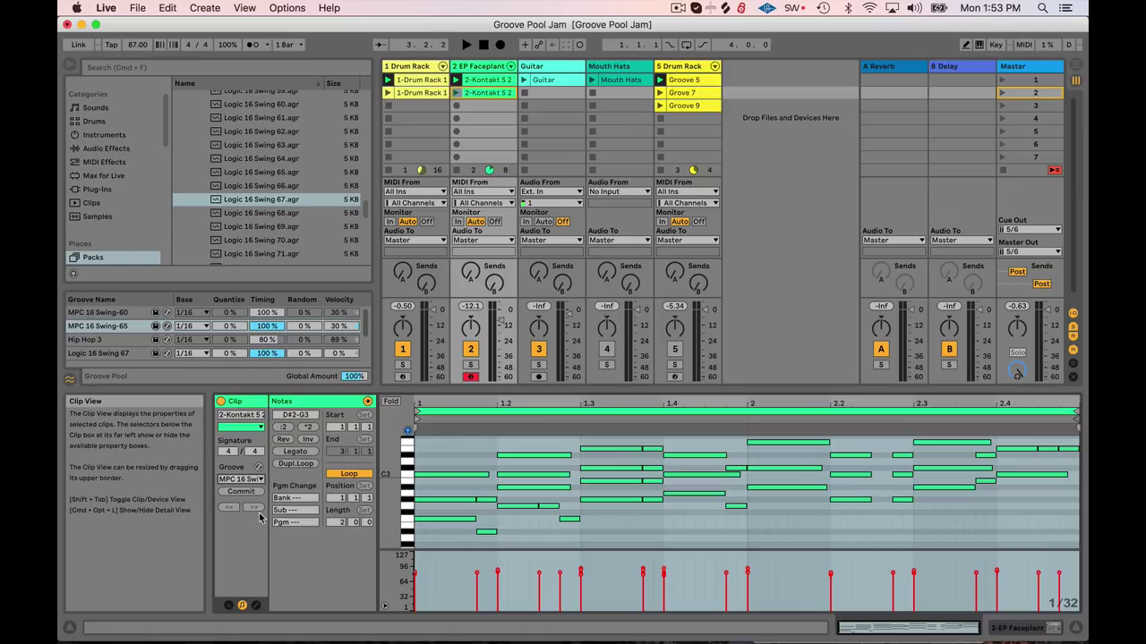
pyautogui.click(458, 93)
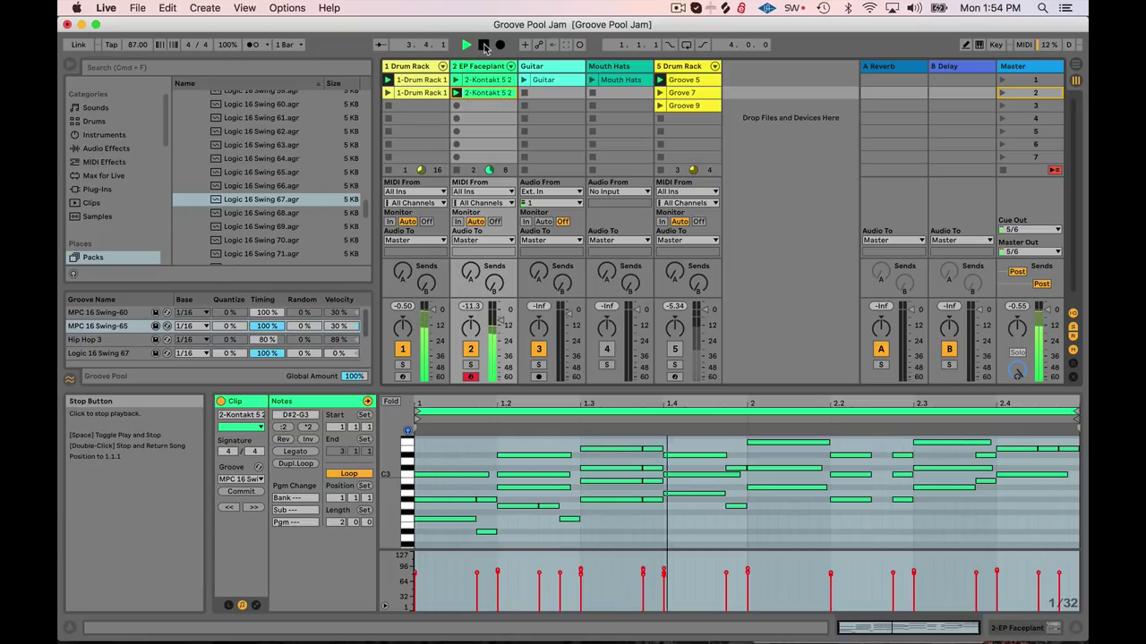
# Set the second EP Faceplant clip's groove to None during playback, and view the first EP Faceplant clip's notes again
pyautogui.click(251, 480)
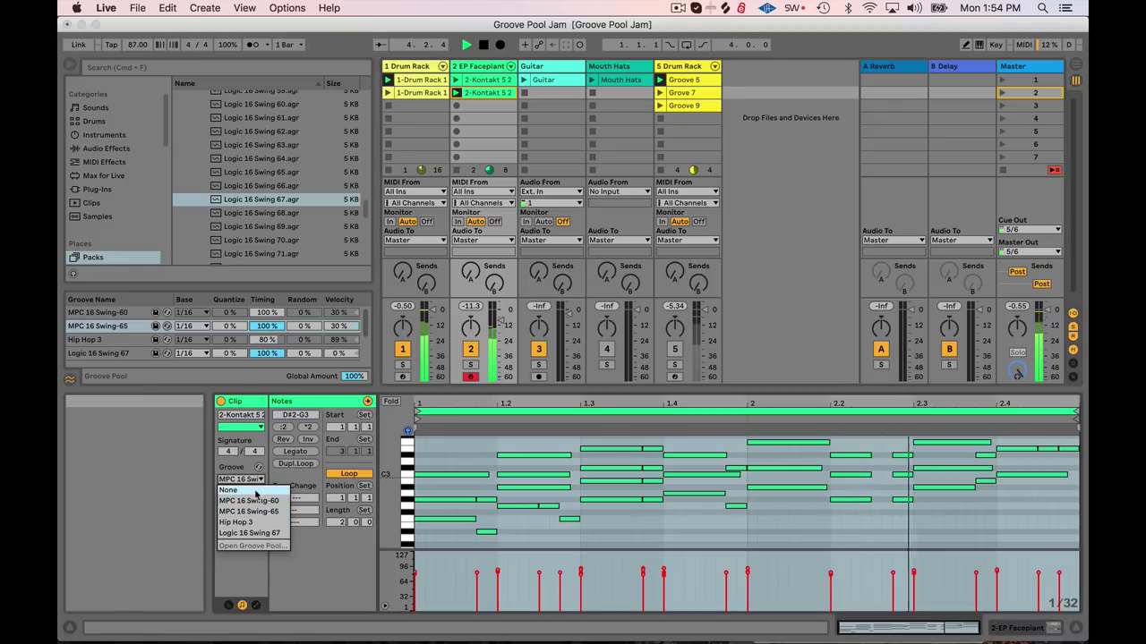
pyautogui.click(255, 490)
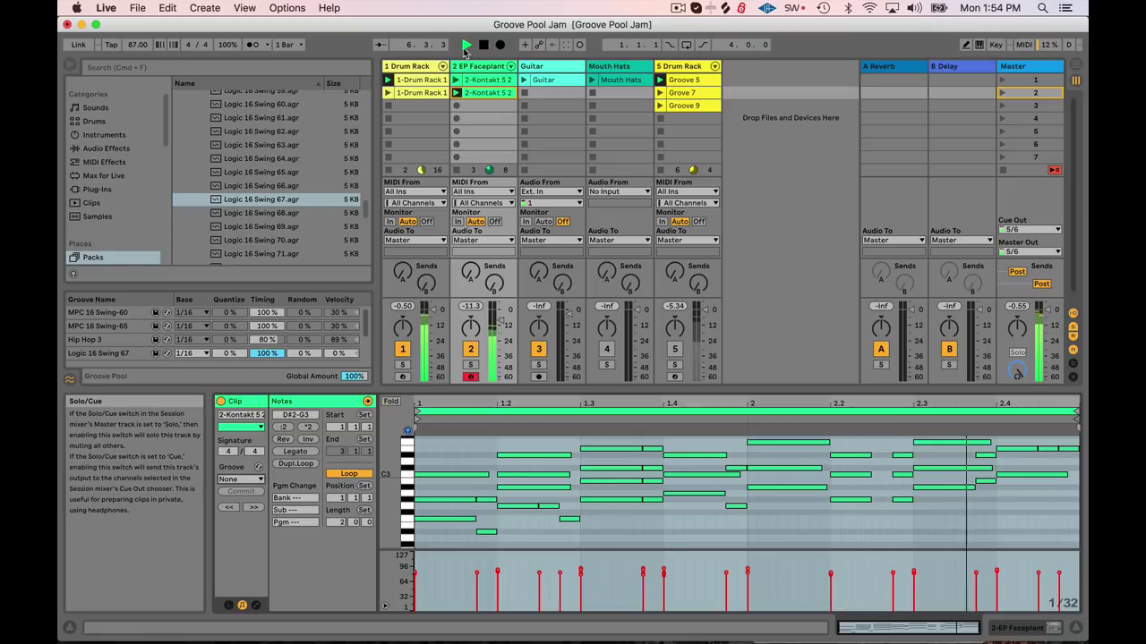
pyautogui.click(234, 480)
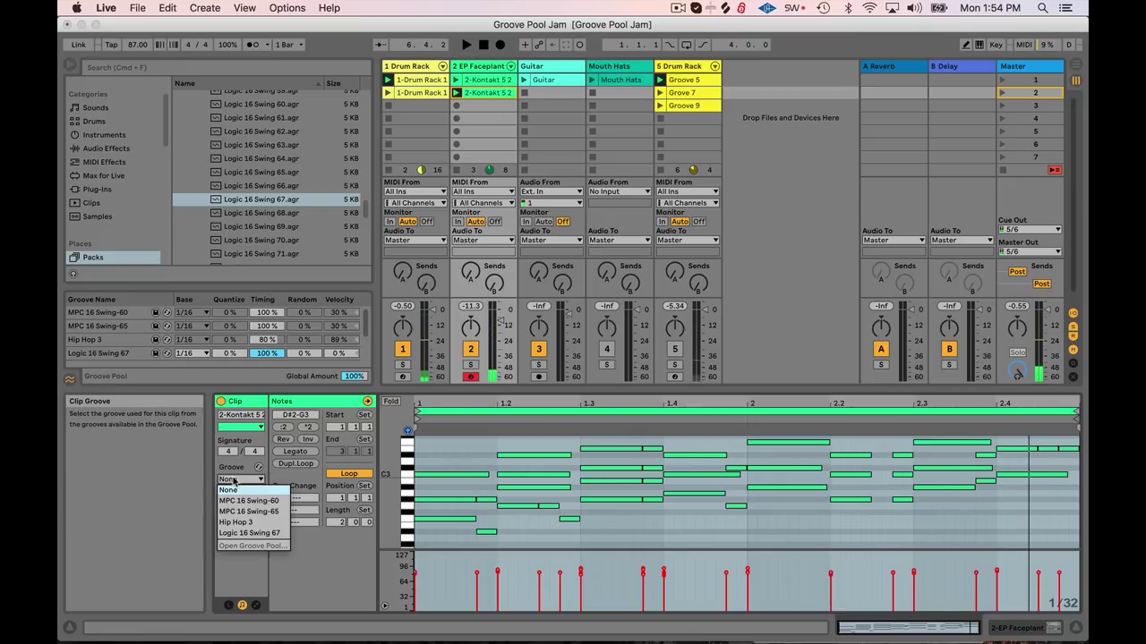
pyautogui.click(229, 491)
pyautogui.click(479, 87)
pyautogui.click(481, 92)
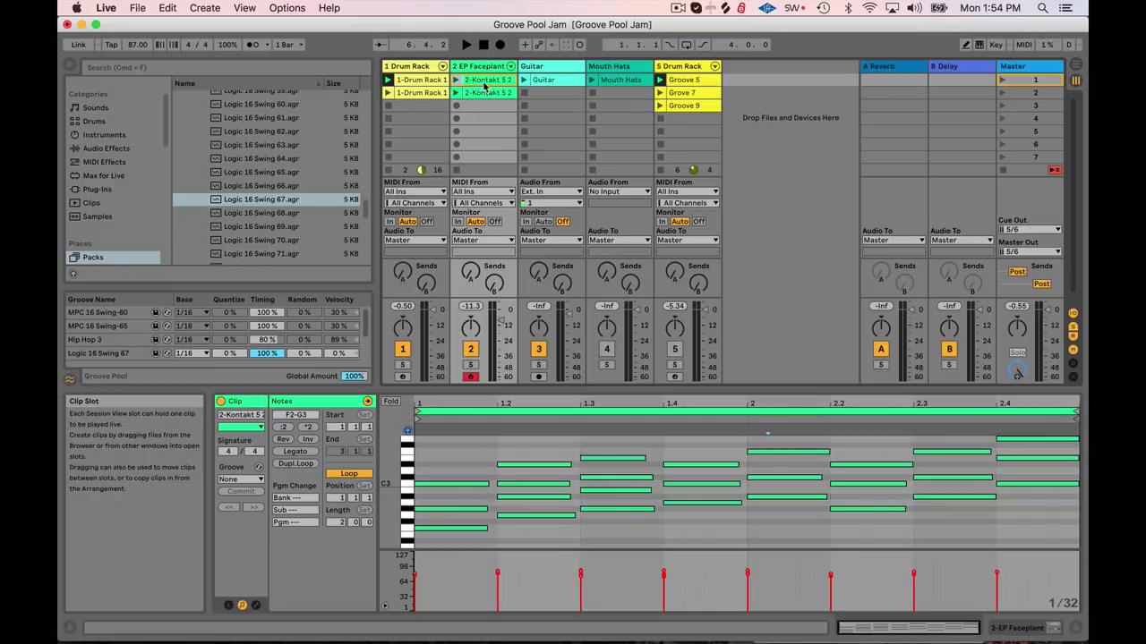
# Play the Guitar clip on its own and examine its waveform, and play it together with the second Drum Rack clip
pyautogui.click(531, 83)
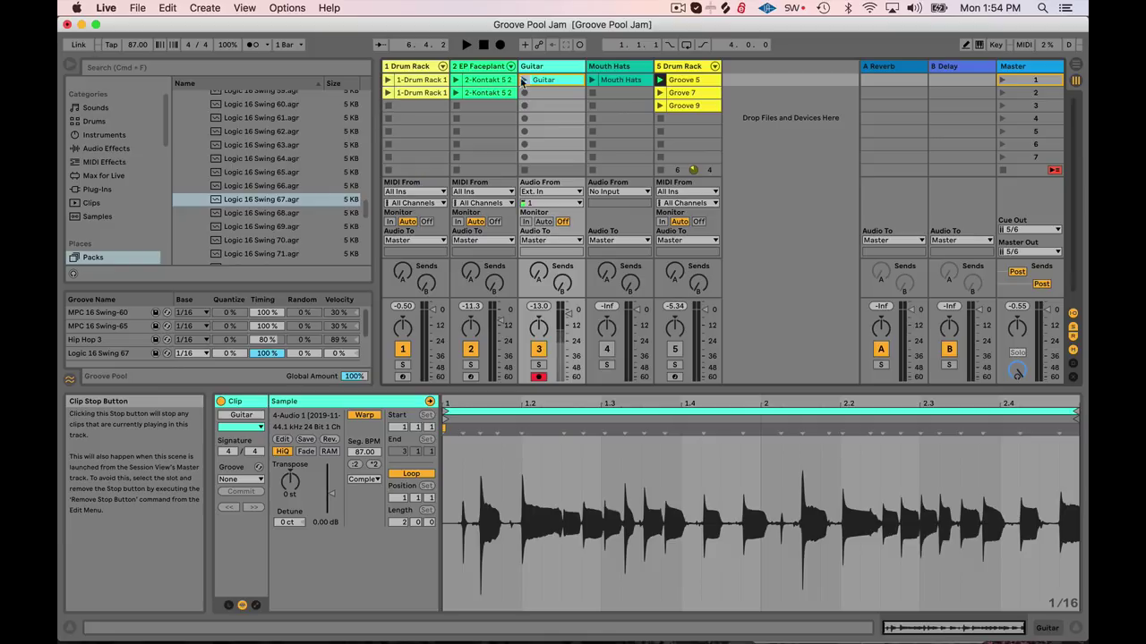
pyautogui.click(525, 81)
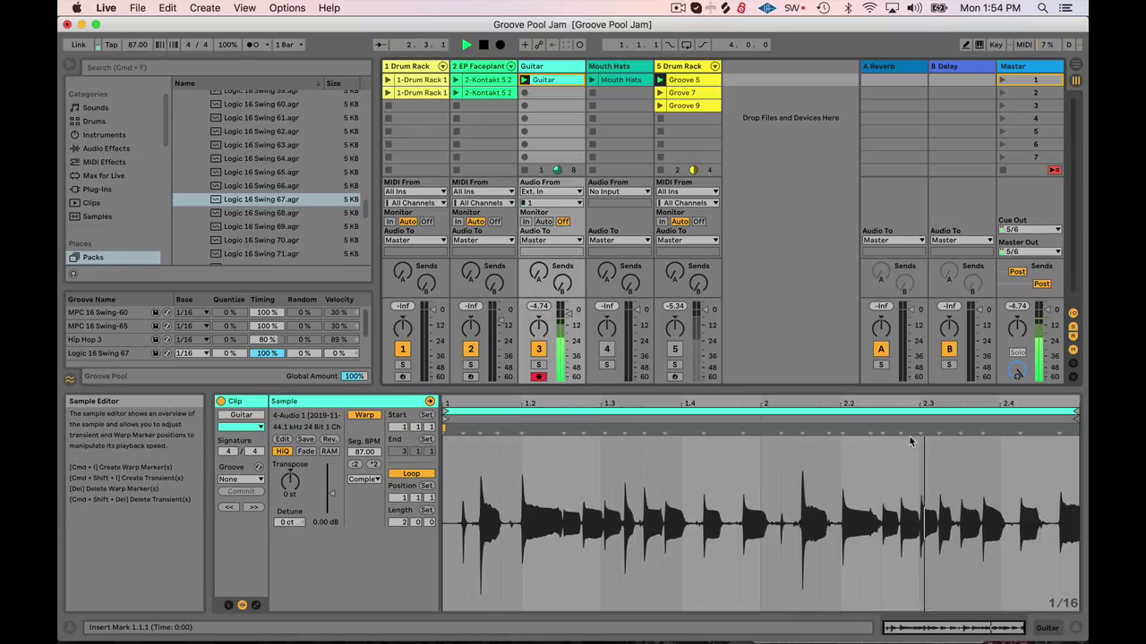
pyautogui.click(484, 44)
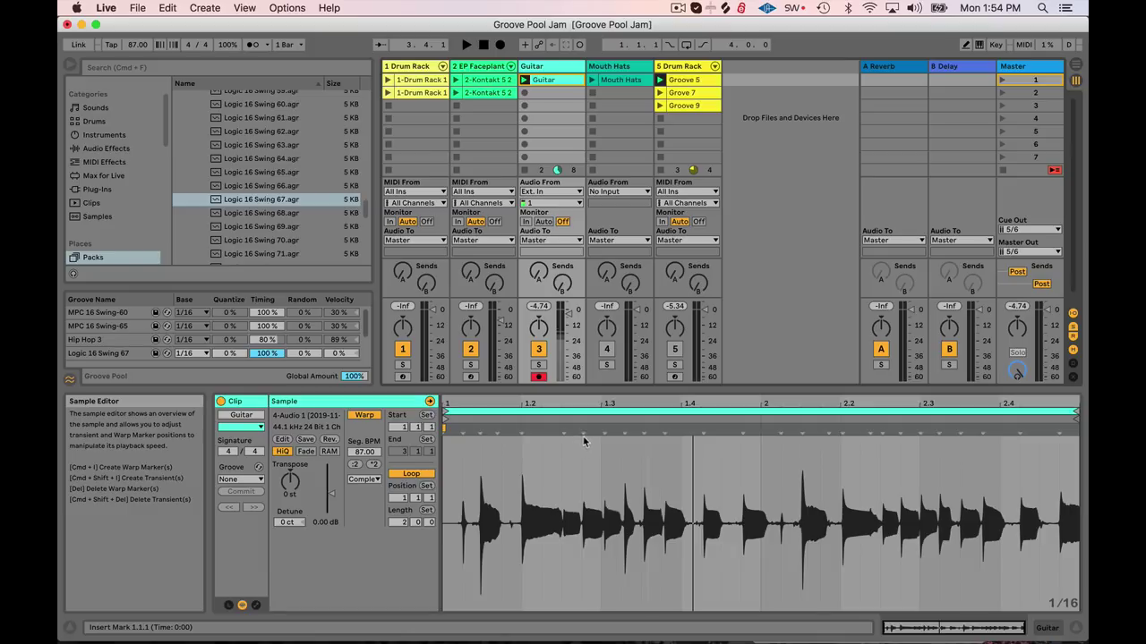
pyautogui.moveTo(643, 431)
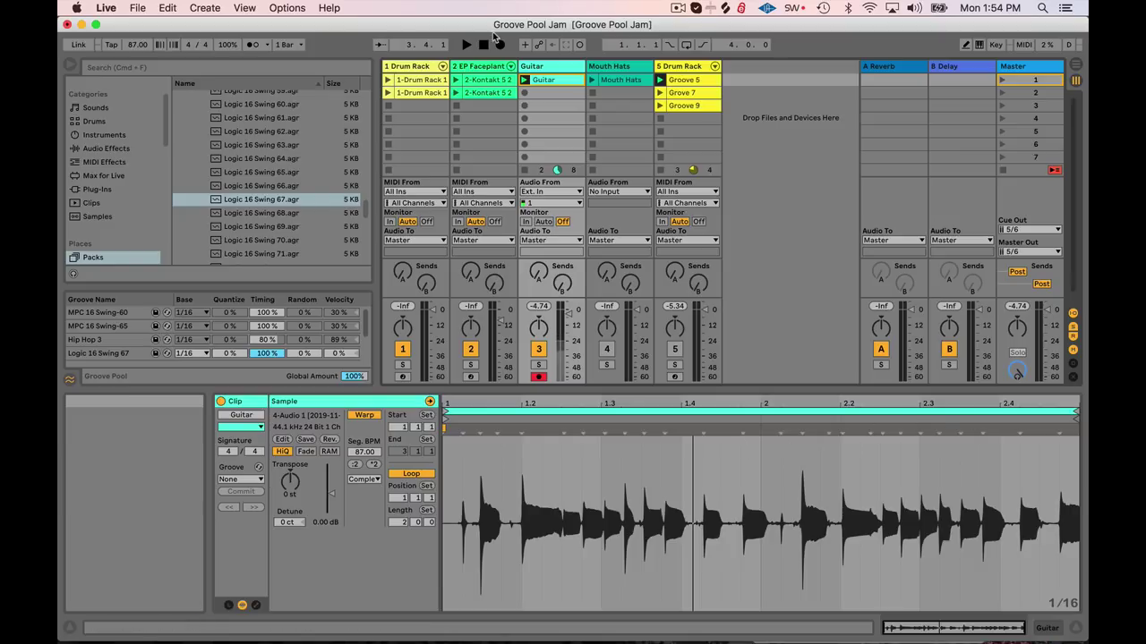
pyautogui.click(389, 93)
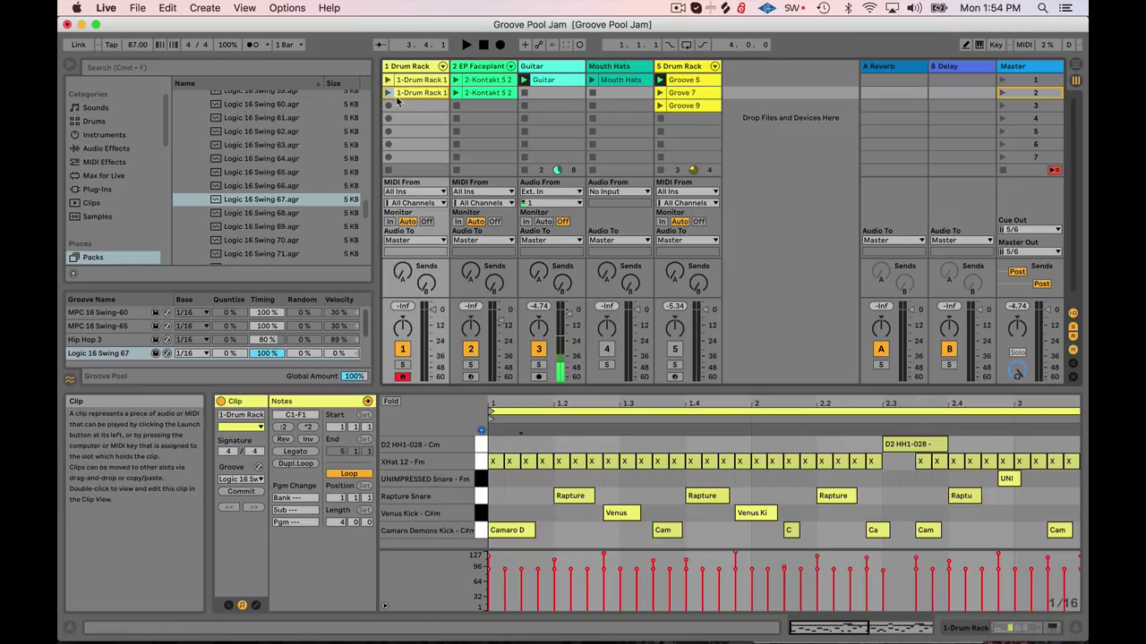
pyautogui.click(390, 94)
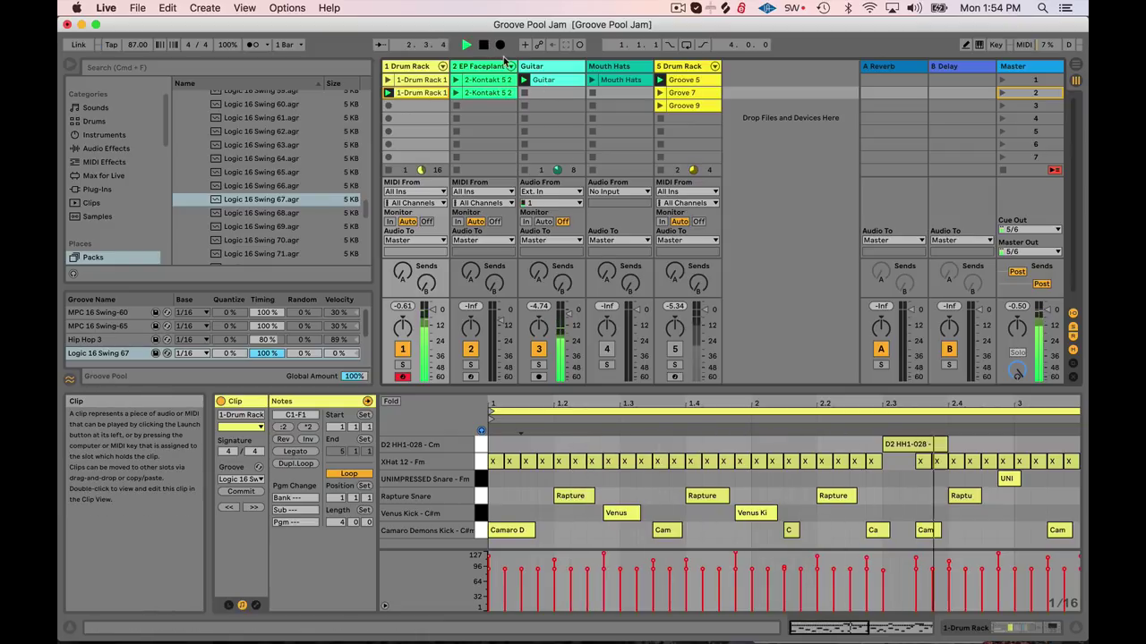
# Assign the Logic 16 Swing 67 groove to the Guitar audio clip
pyautogui.click(545, 80)
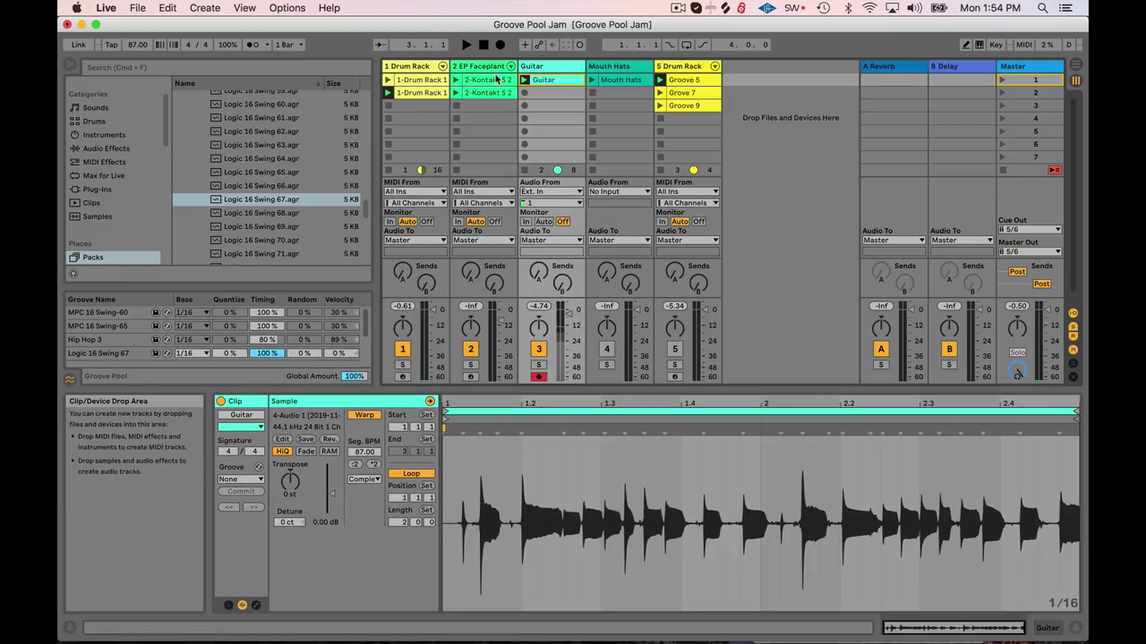
pyautogui.click(488, 83)
pyautogui.click(529, 80)
pyautogui.click(244, 480)
pyautogui.click(249, 533)
pyautogui.click(546, 81)
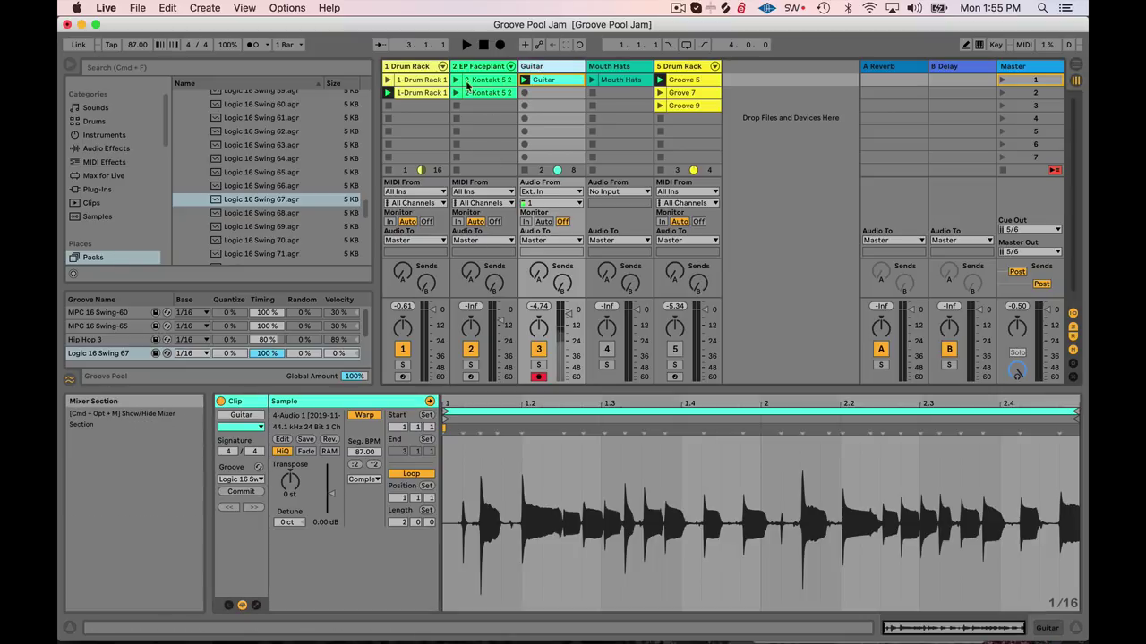
# Play the Guitar clip with the drums and set its warp mode to Beats
pyautogui.press('space')
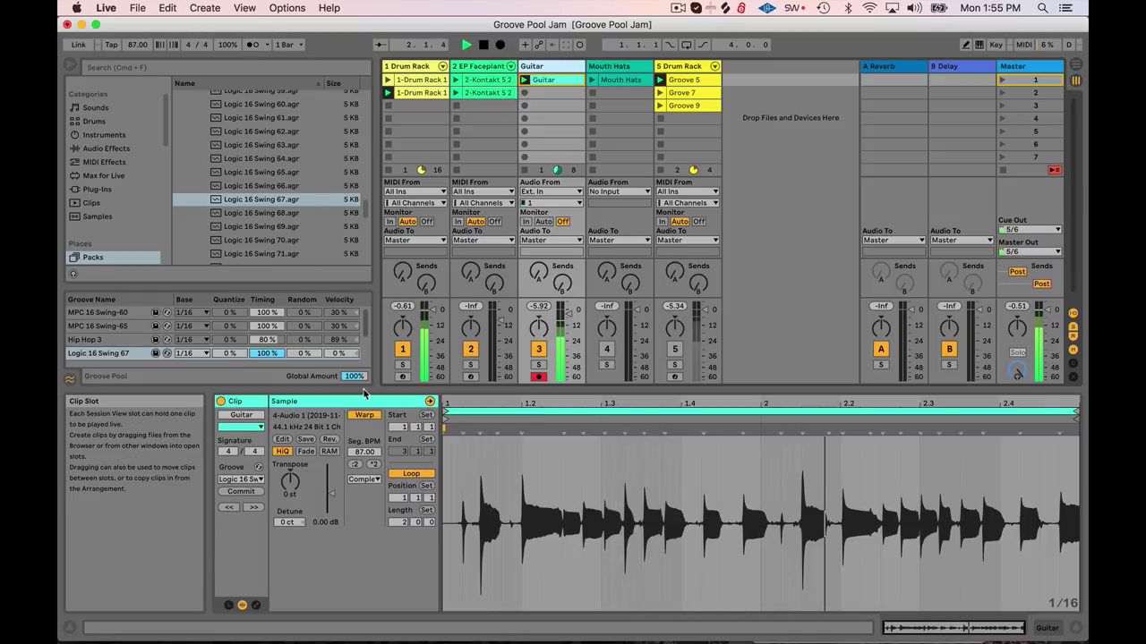
pyautogui.click(365, 480)
pyautogui.click(361, 490)
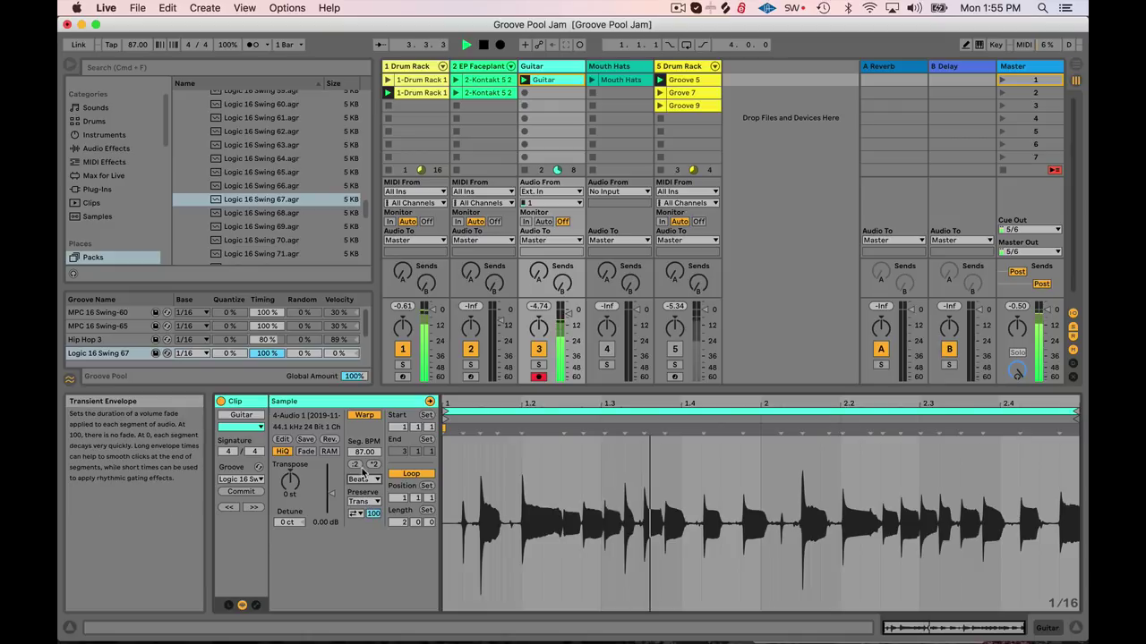
pyautogui.click(487, 46)
pyautogui.click(364, 480)
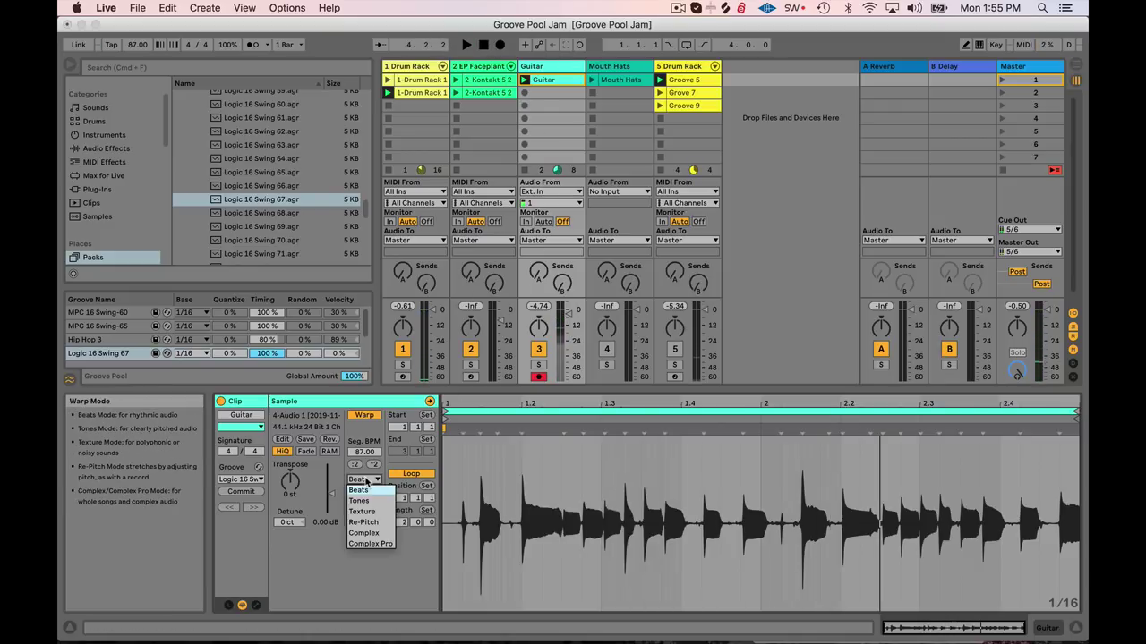
pyautogui.click(365, 481)
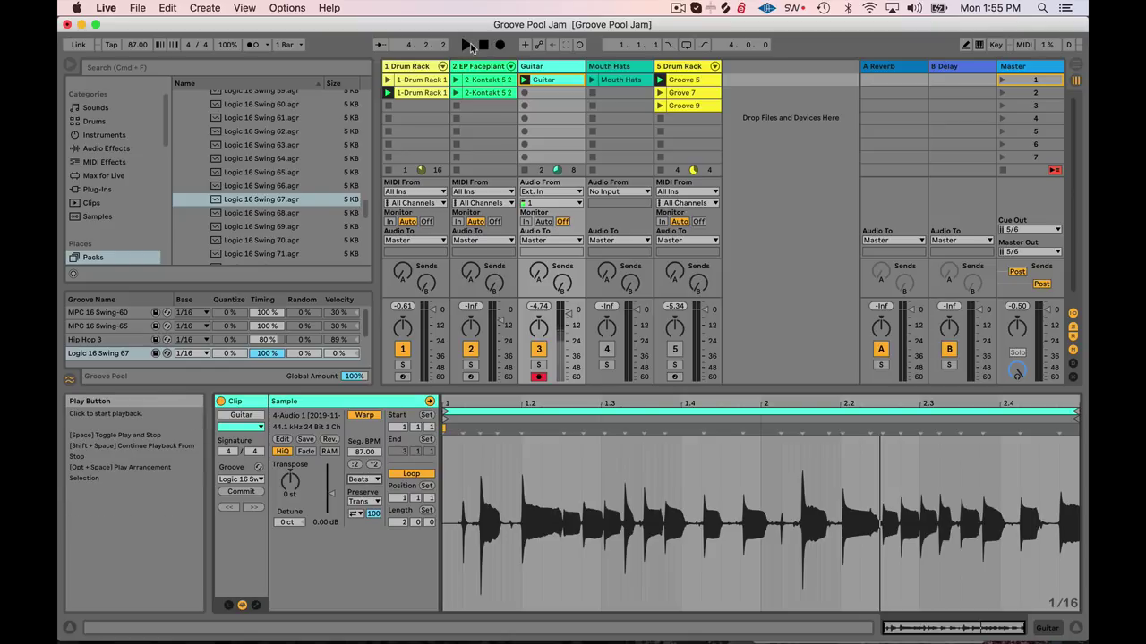
# Turn off the Guitar clip's transient looping, and lower its transient envelope to about 65 while checking the sound in playback
pyautogui.click(357, 514)
pyautogui.click(360, 527)
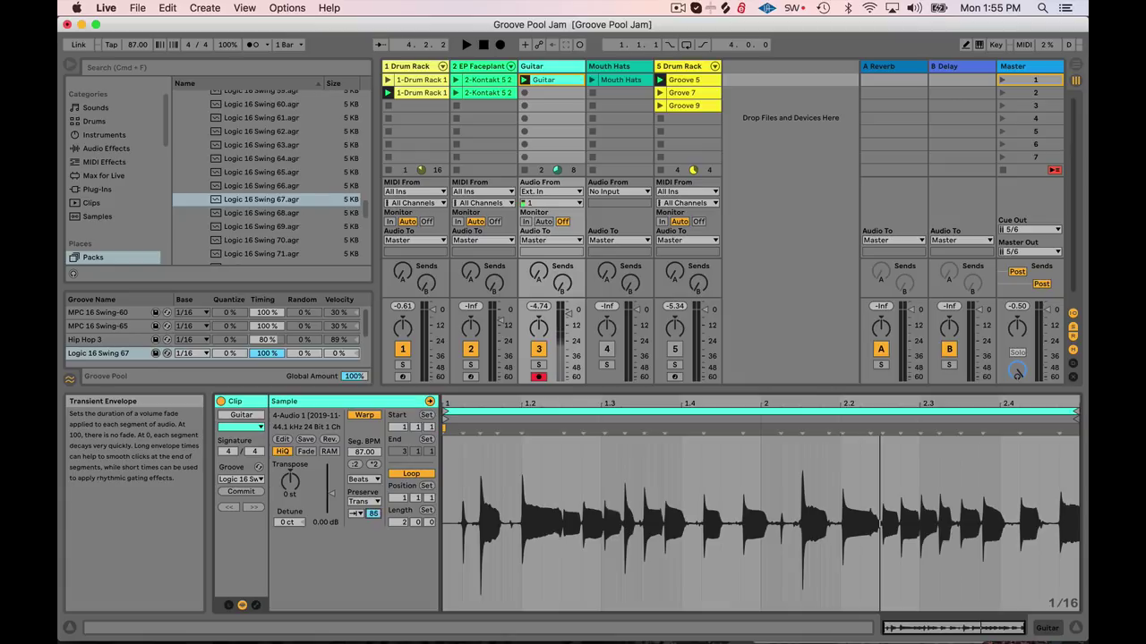
pyautogui.click(465, 44)
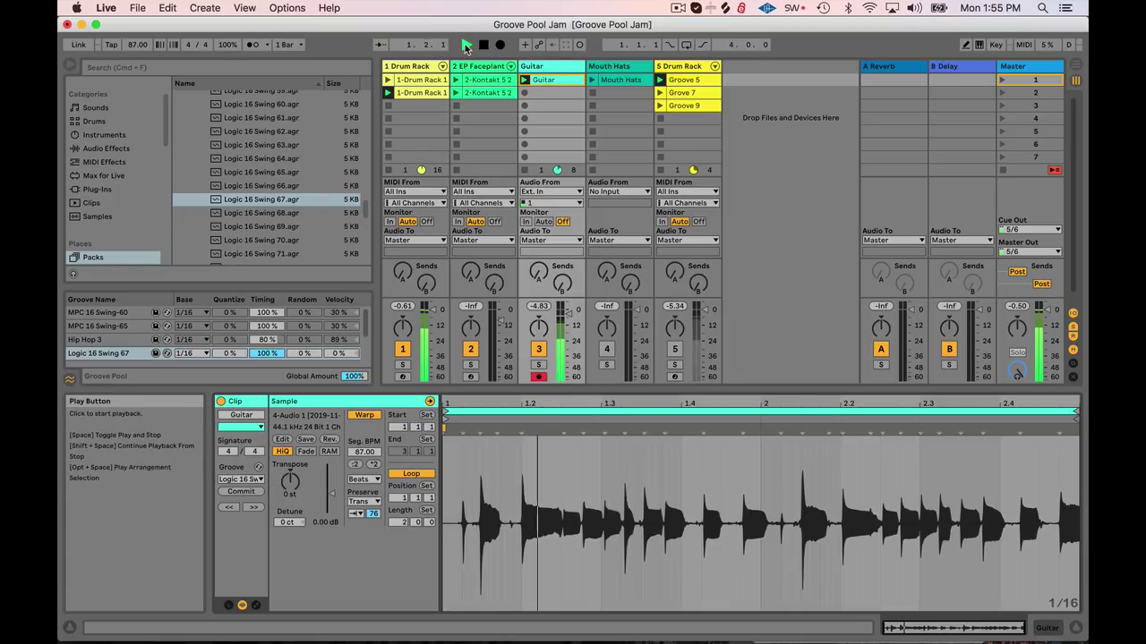
pyautogui.moveTo(373, 514); pyautogui.dragTo(373, 524)
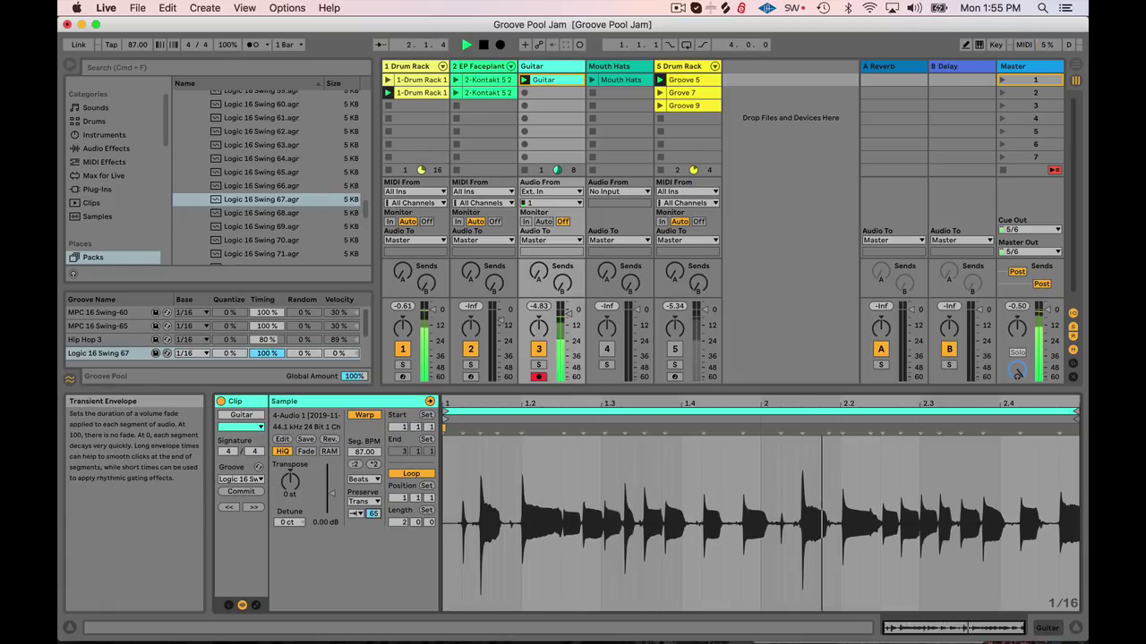
pyautogui.click(483, 45)
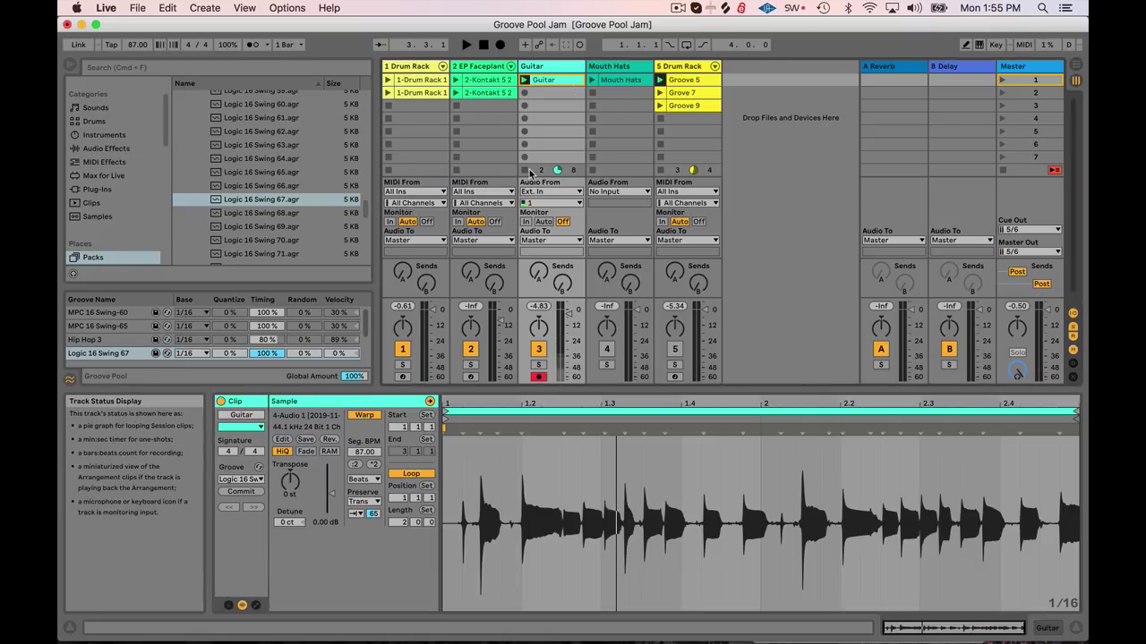
# Play the Mouth Hats clip on its own with its track activated, and extract the clip's groove into the Groove Pool
pyautogui.click(597, 81)
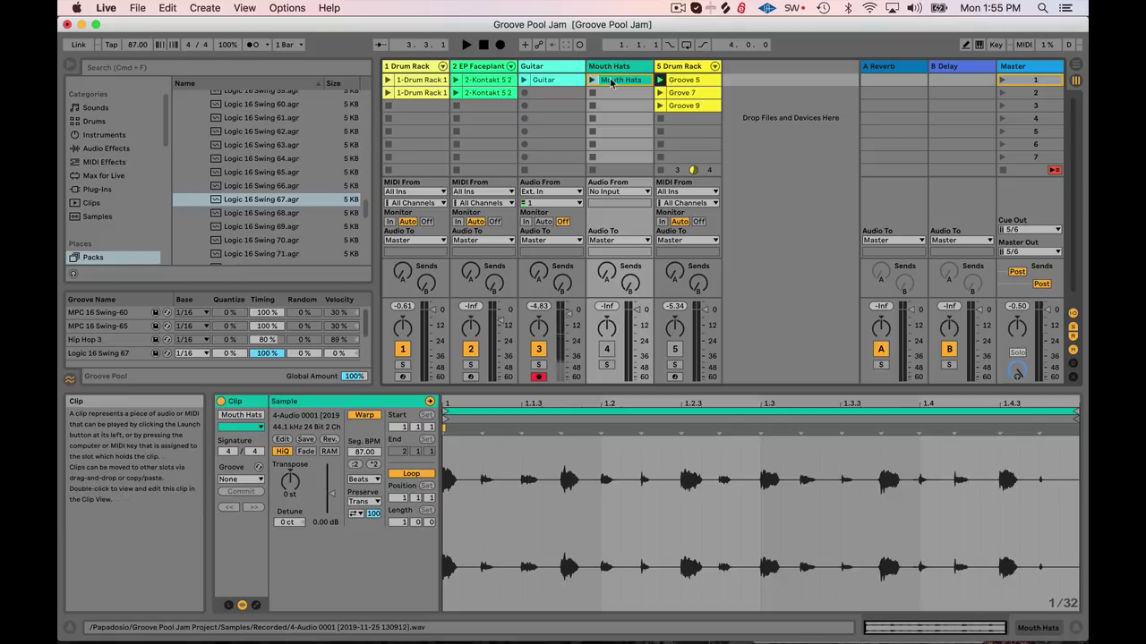
pyautogui.click(594, 81)
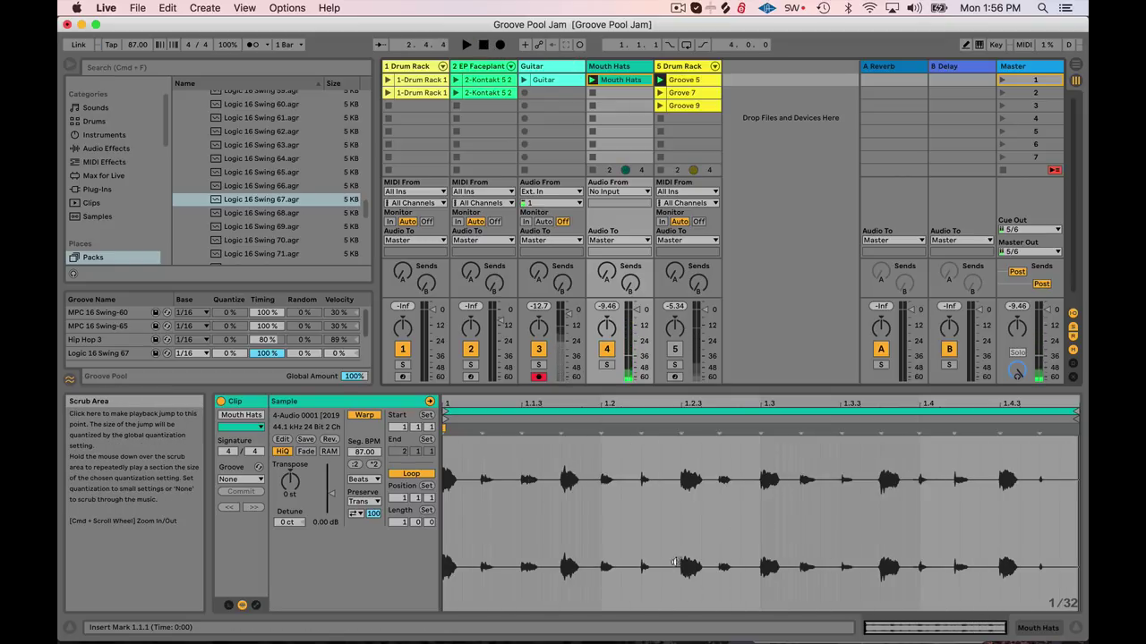
pyautogui.click(616, 81)
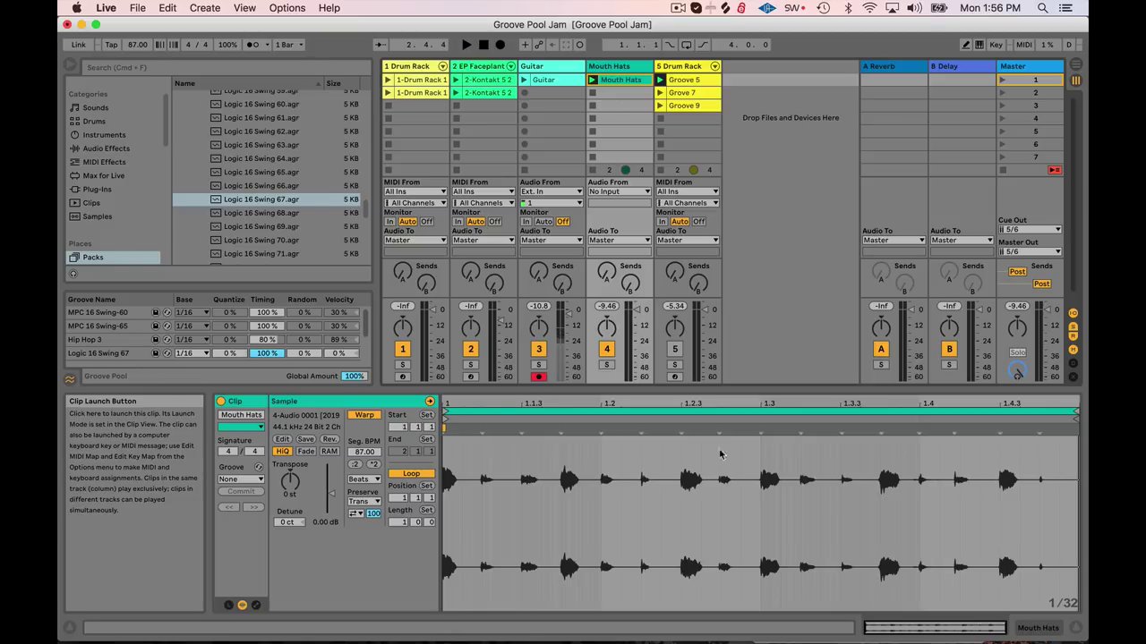
pyautogui.rightClick(617, 80)
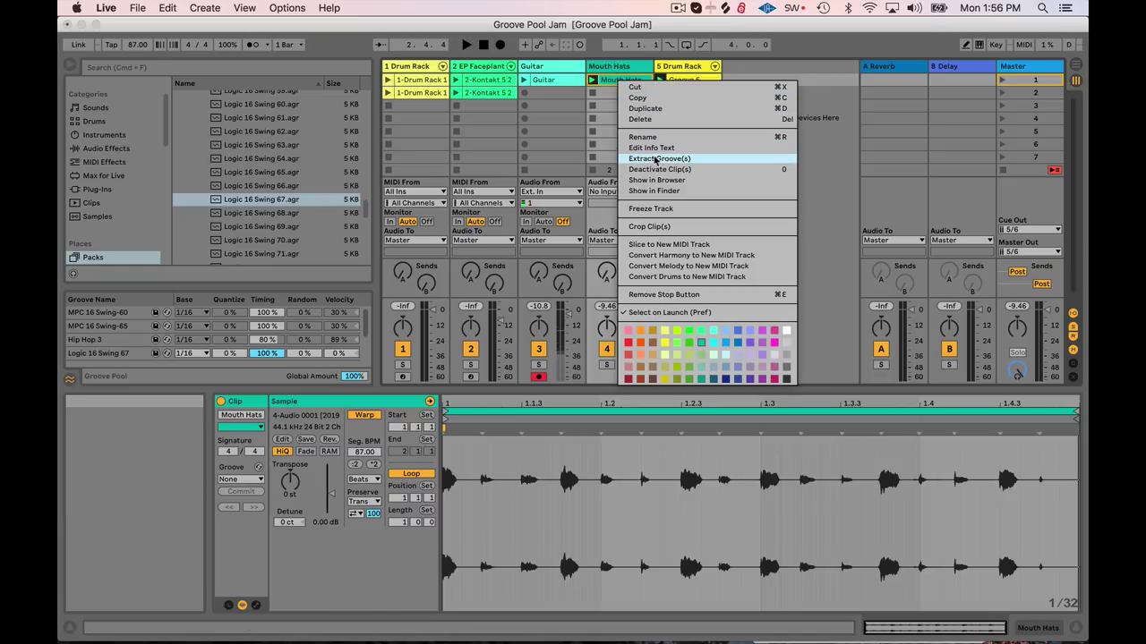
pyautogui.click(655, 160)
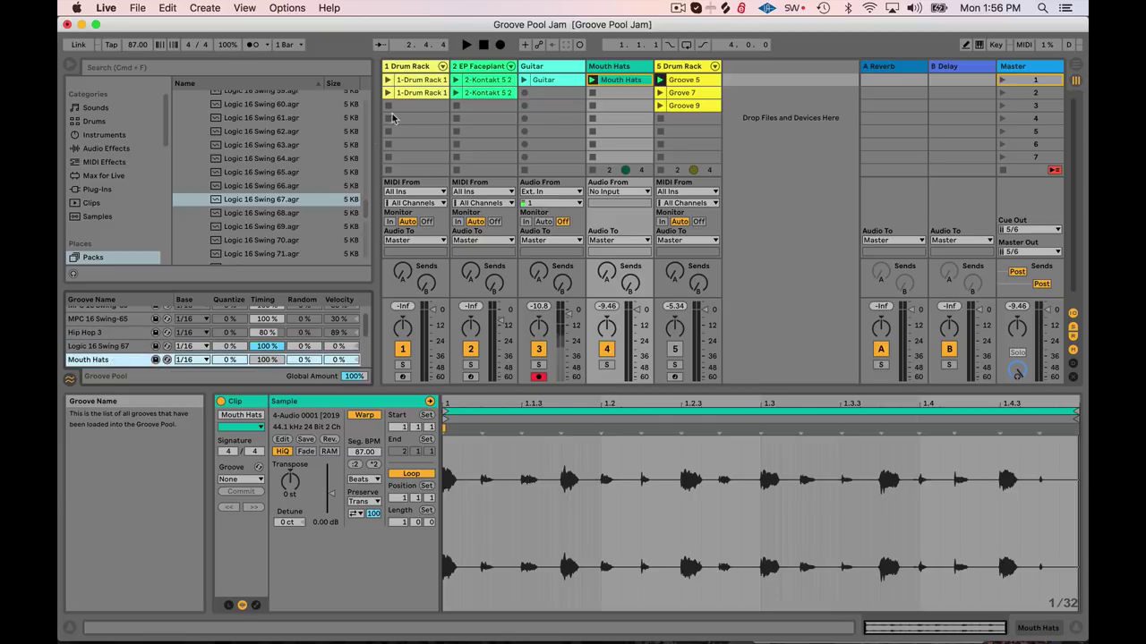
# Set the second Drum Rack clip's groove to None and play the clip without any groove
pyautogui.click(413, 91)
pyautogui.click(240, 479)
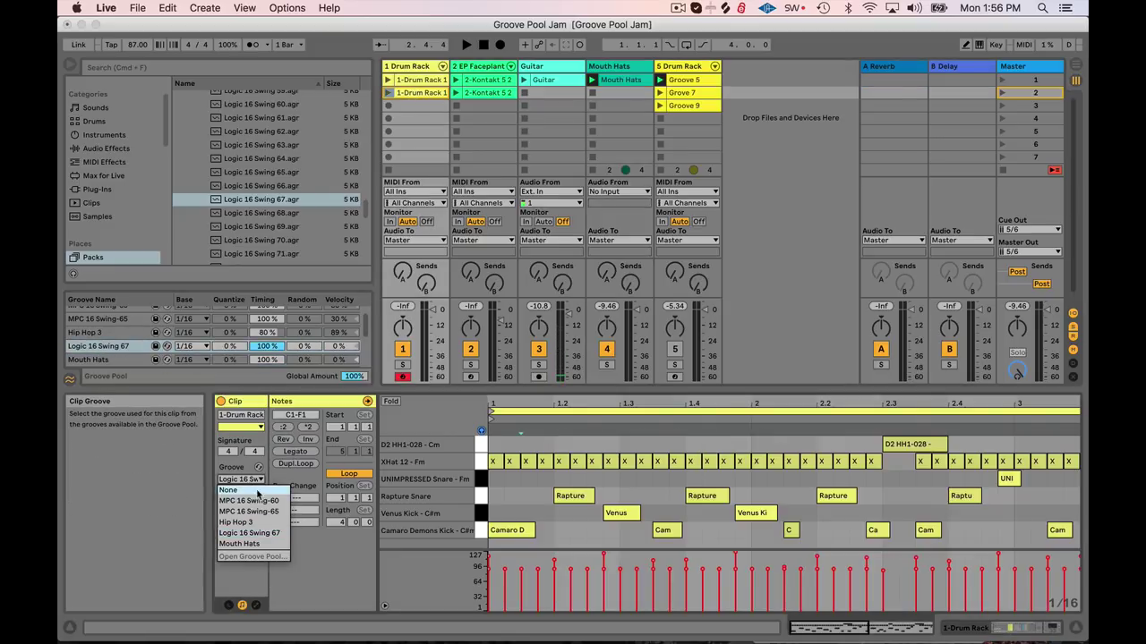
pyautogui.click(388, 94)
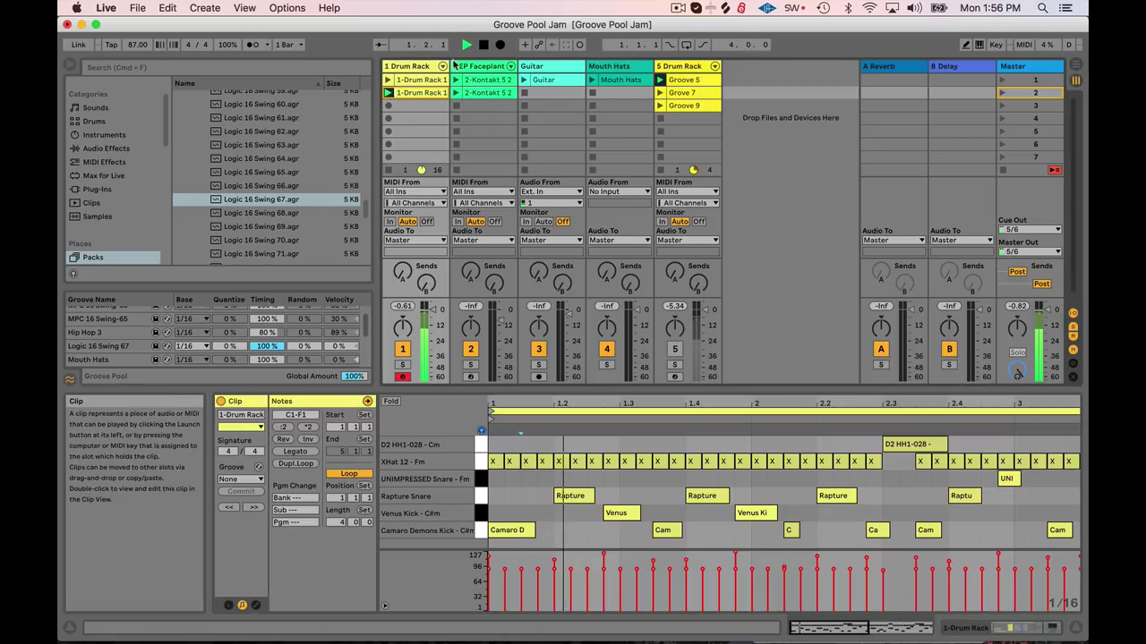
pyautogui.click(483, 46)
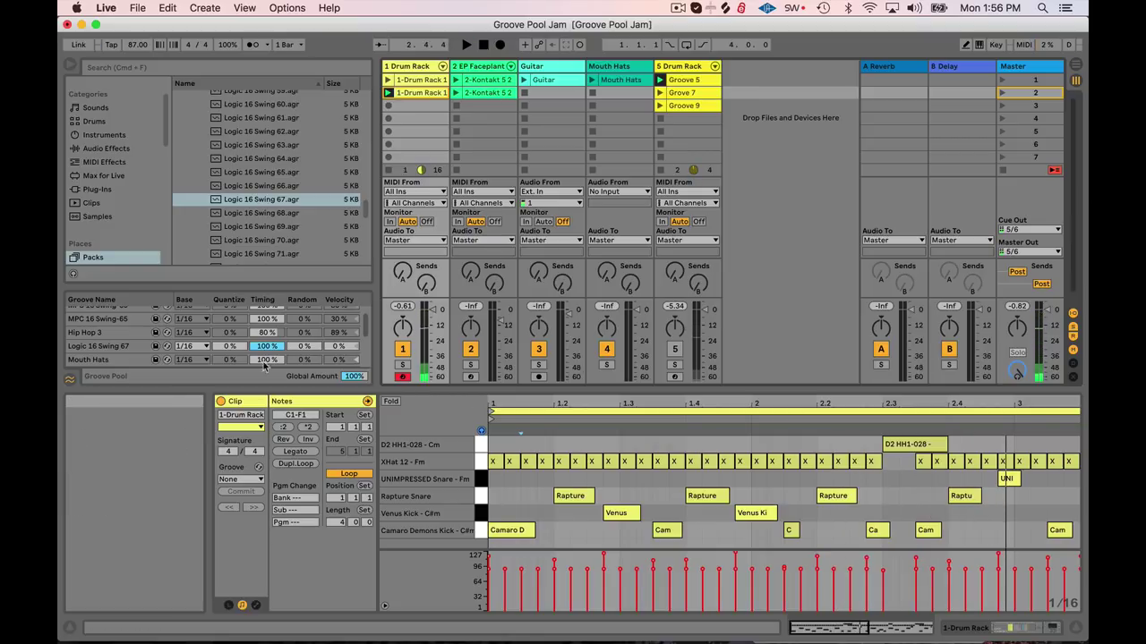
# Assign the Mouth Hats groove to the second Drum Rack clip and play the result
pyautogui.click(244, 478)
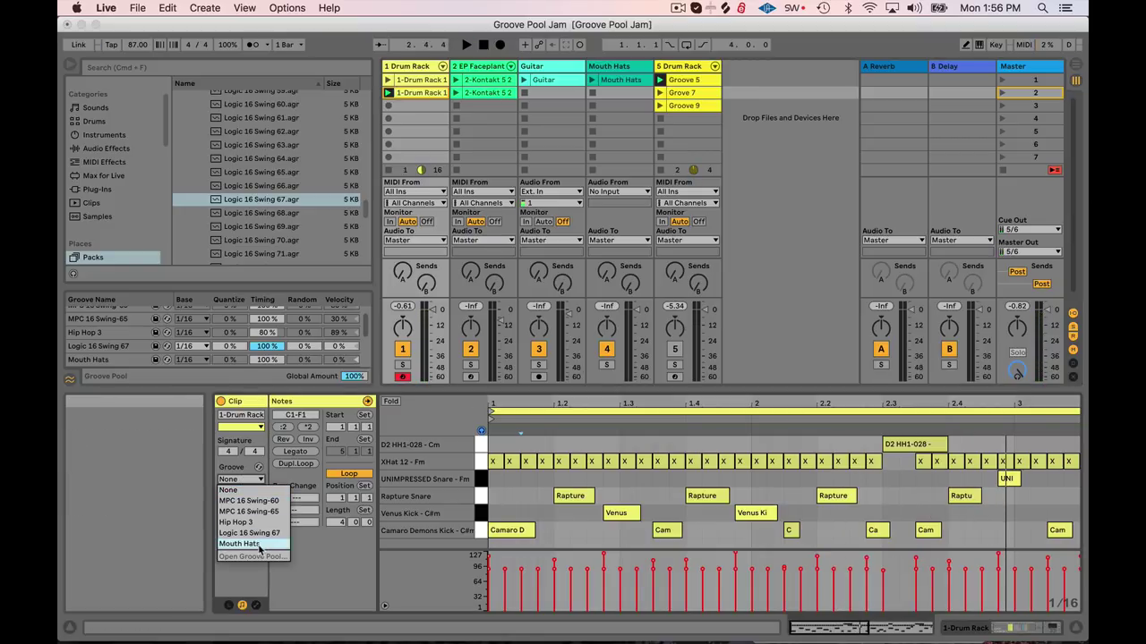
pyautogui.click(258, 544)
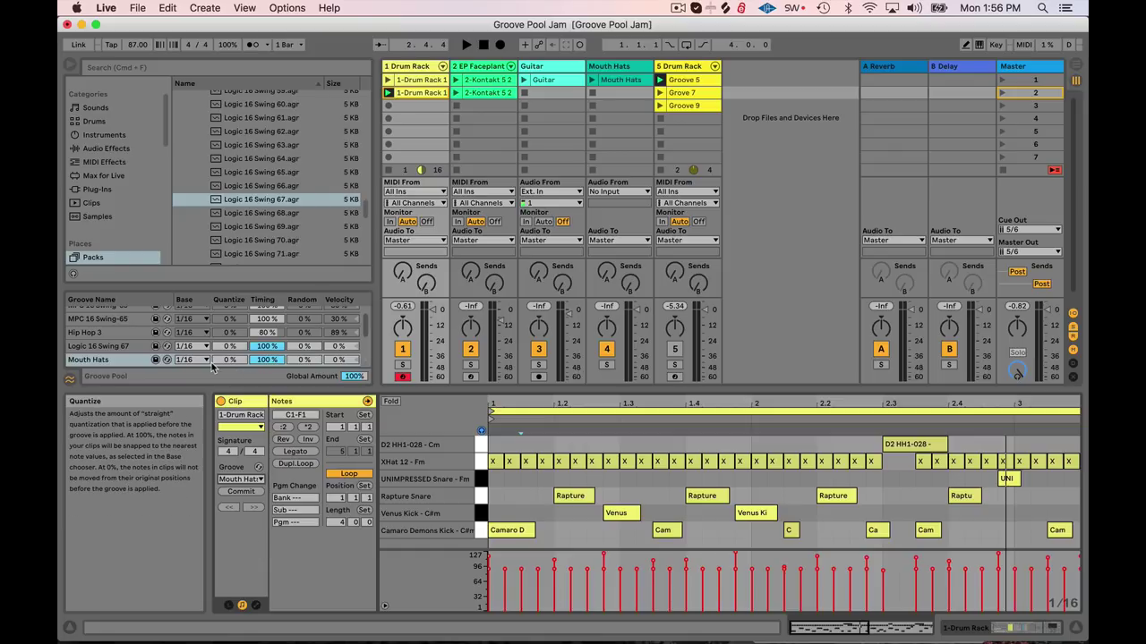
pyautogui.click(466, 46)
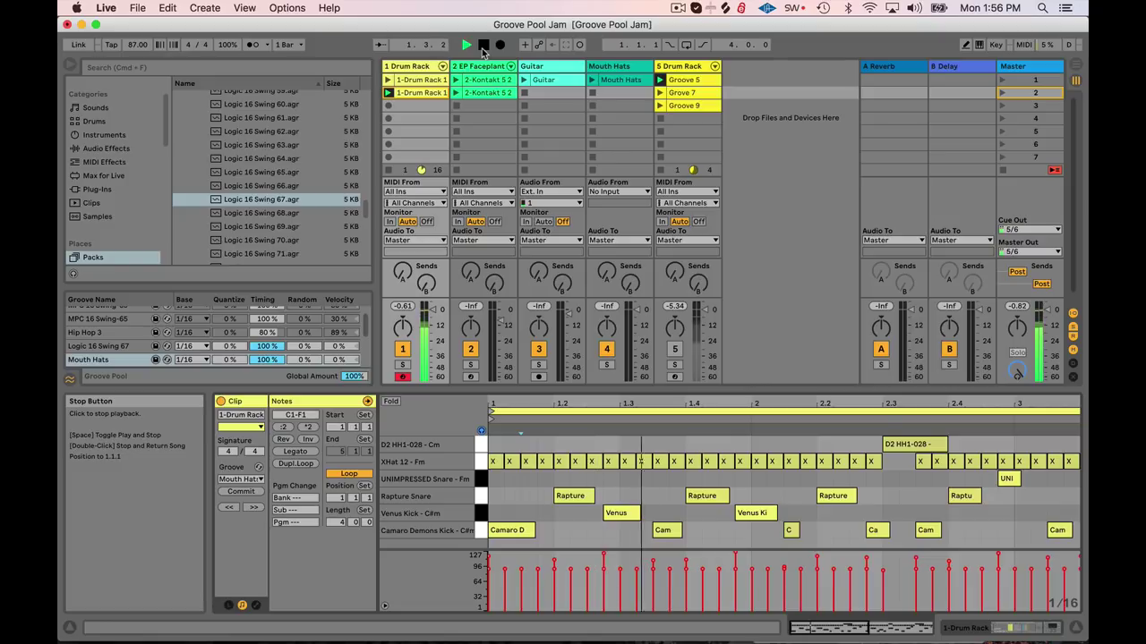
pyautogui.click(482, 44)
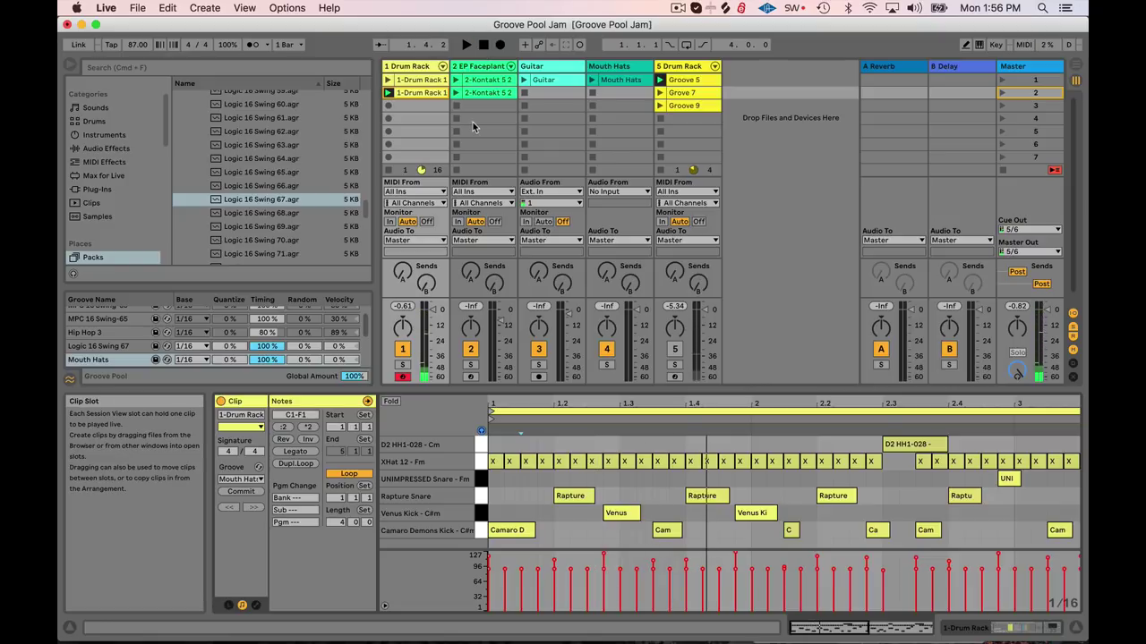
# Set the Mouth Hats groove's velocity amount to 70% and play the second Drum Rack clip with it
pyautogui.click(339, 360)
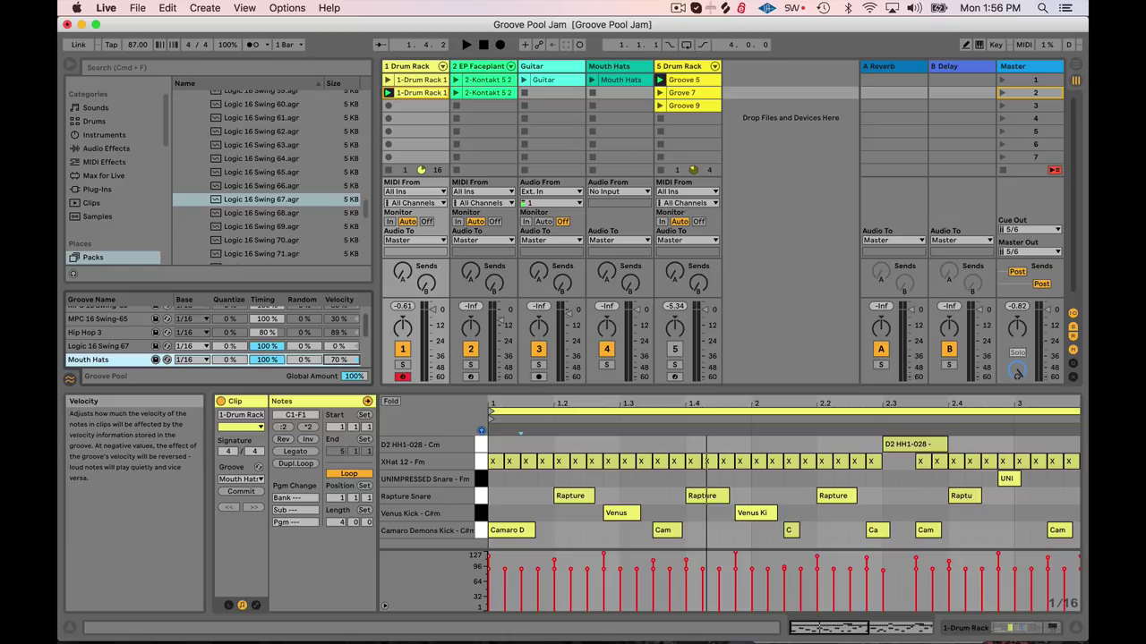
pyautogui.click(466, 45)
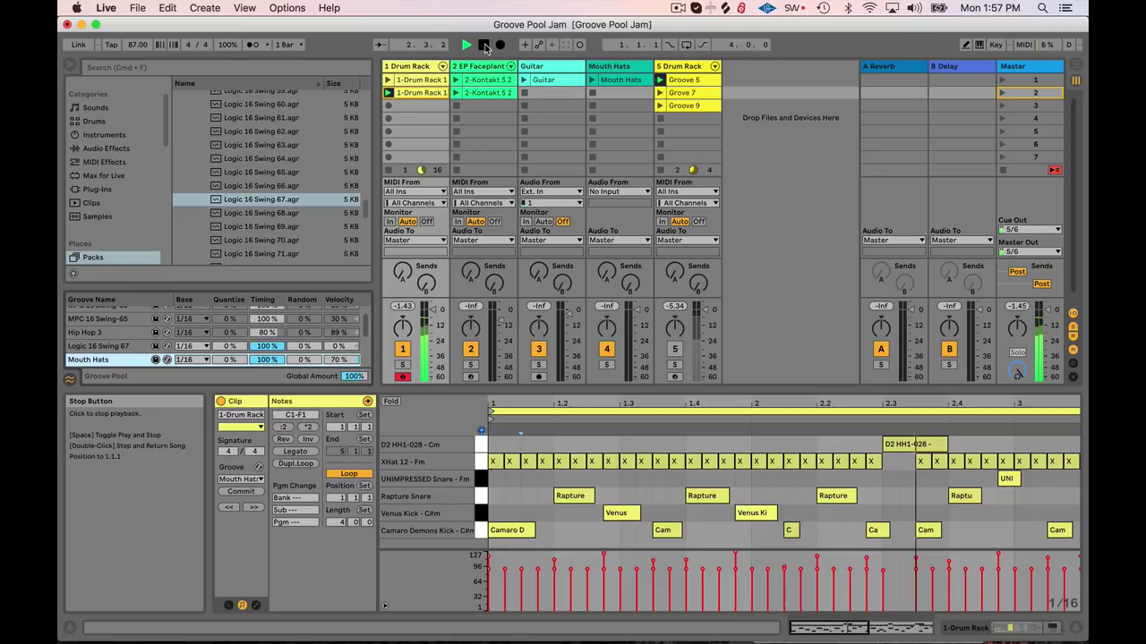
pyautogui.click(484, 45)
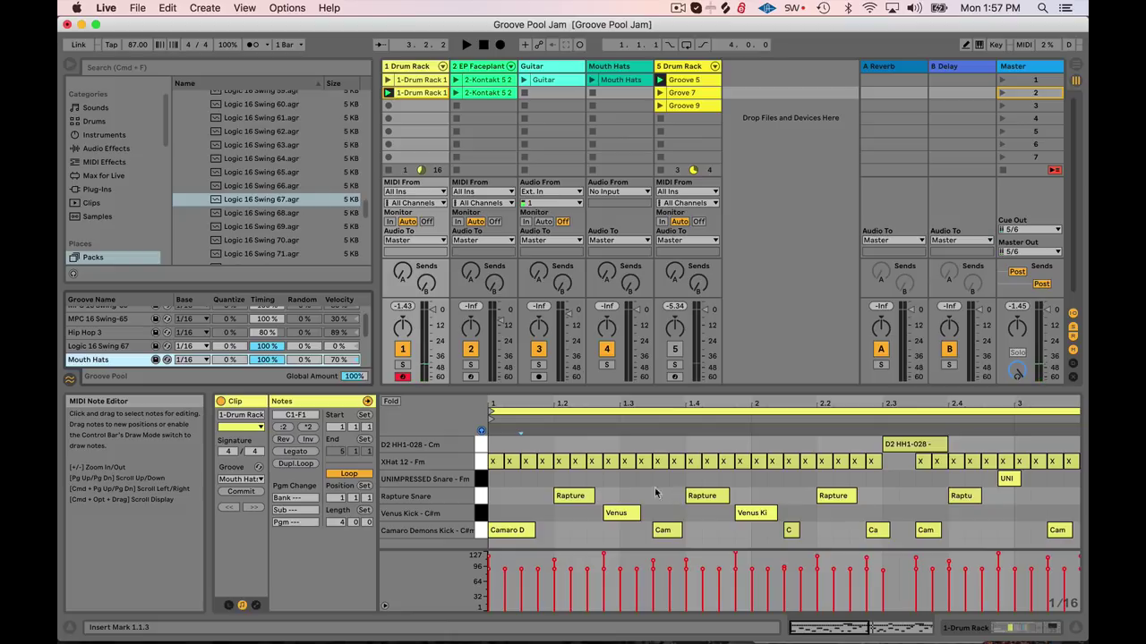
# Commit the Mouth Hats groove to the second Drum Rack clip and play the committed notes
pyautogui.click(240, 491)
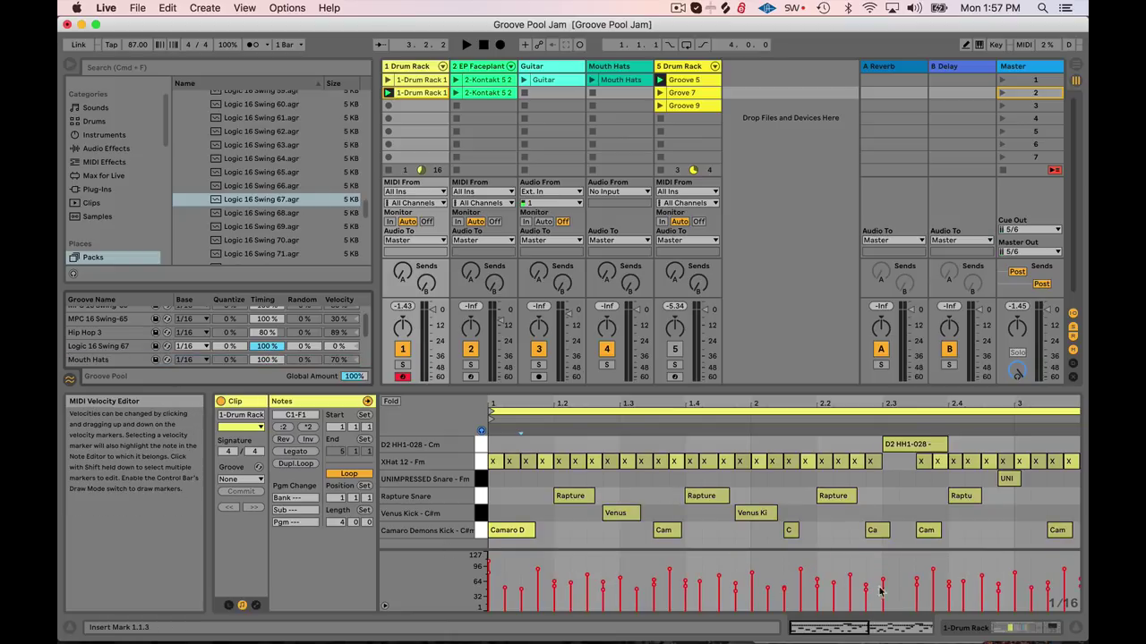
pyautogui.click(465, 45)
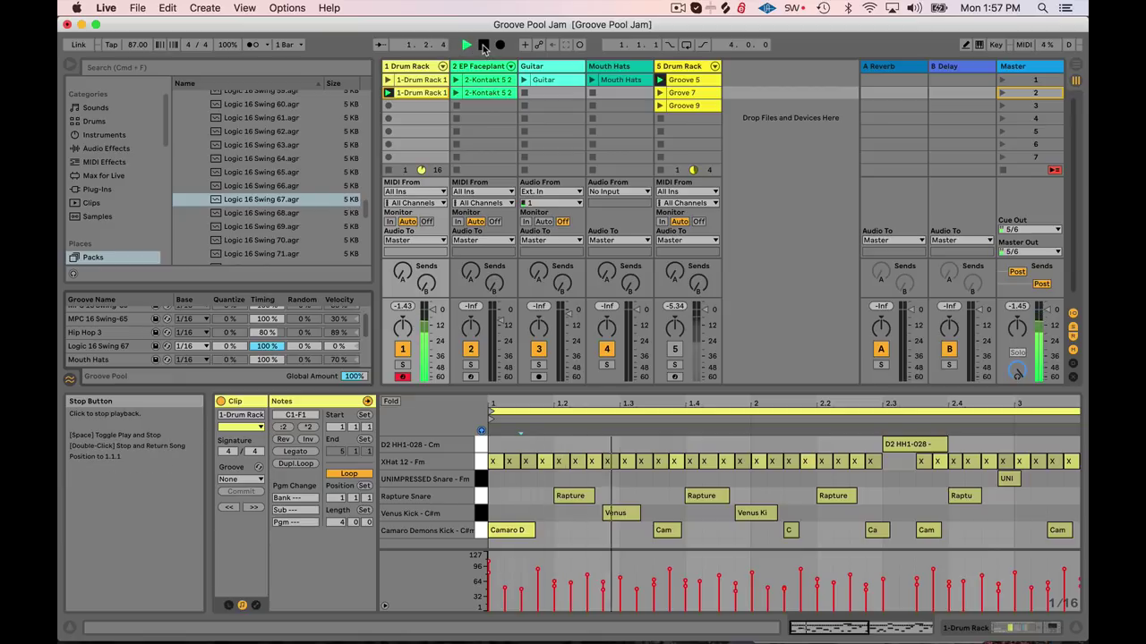
pyautogui.click(485, 47)
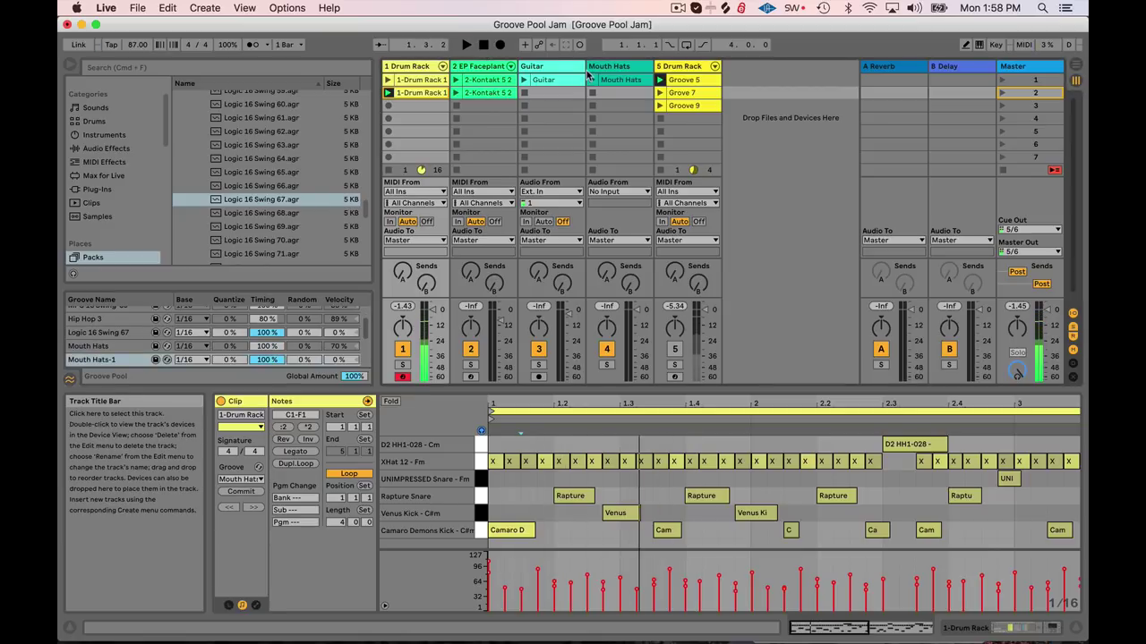
pyautogui.click(611, 67)
pyautogui.click(568, 67)
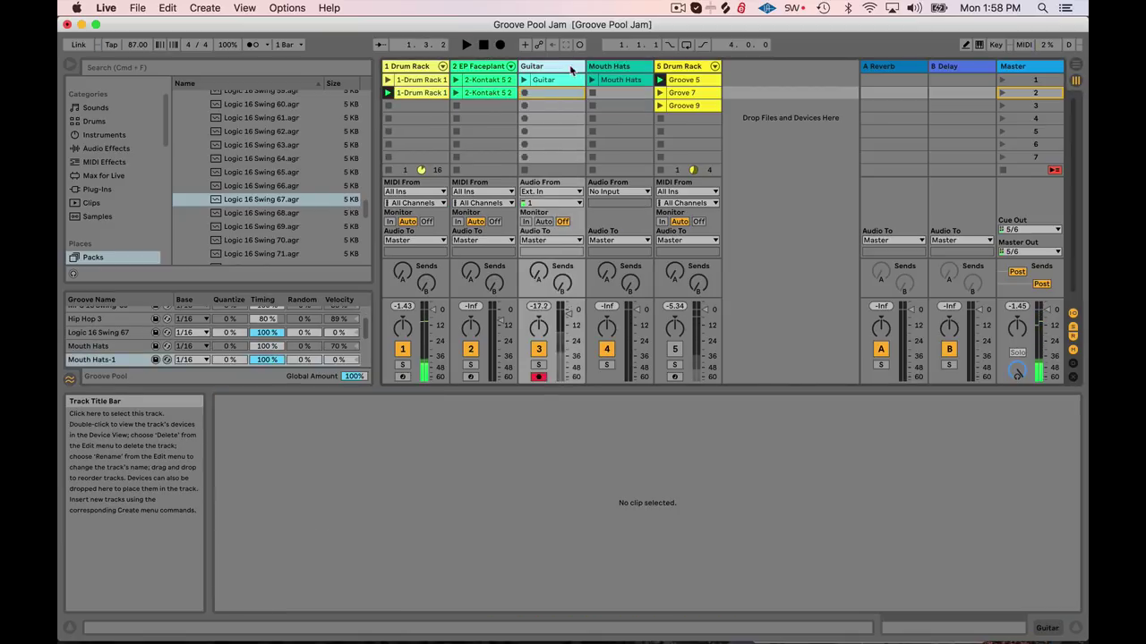
pyautogui.click(604, 67)
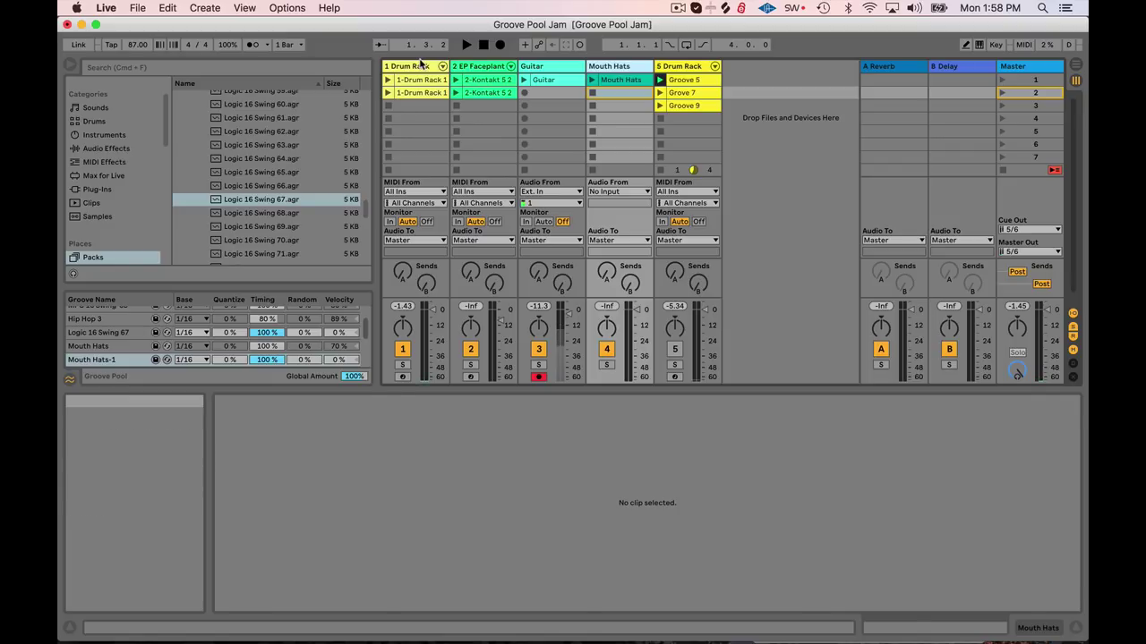
pyautogui.click(484, 67)
pyautogui.click(546, 68)
pyautogui.click(597, 67)
pyautogui.click(536, 68)
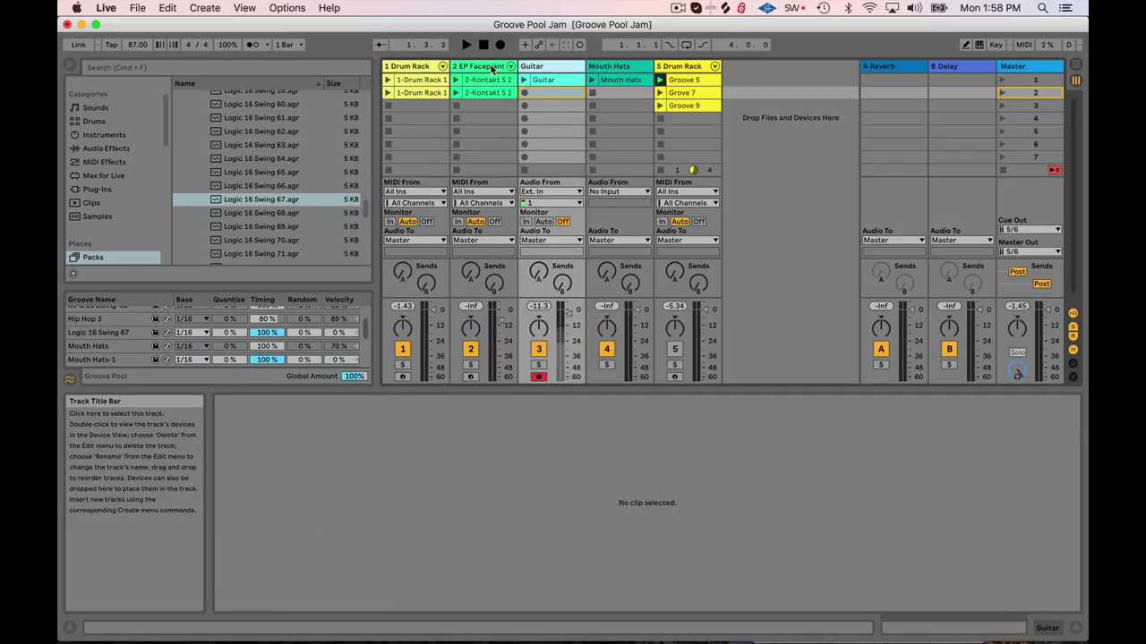
pyautogui.click(492, 68)
pyautogui.click(422, 68)
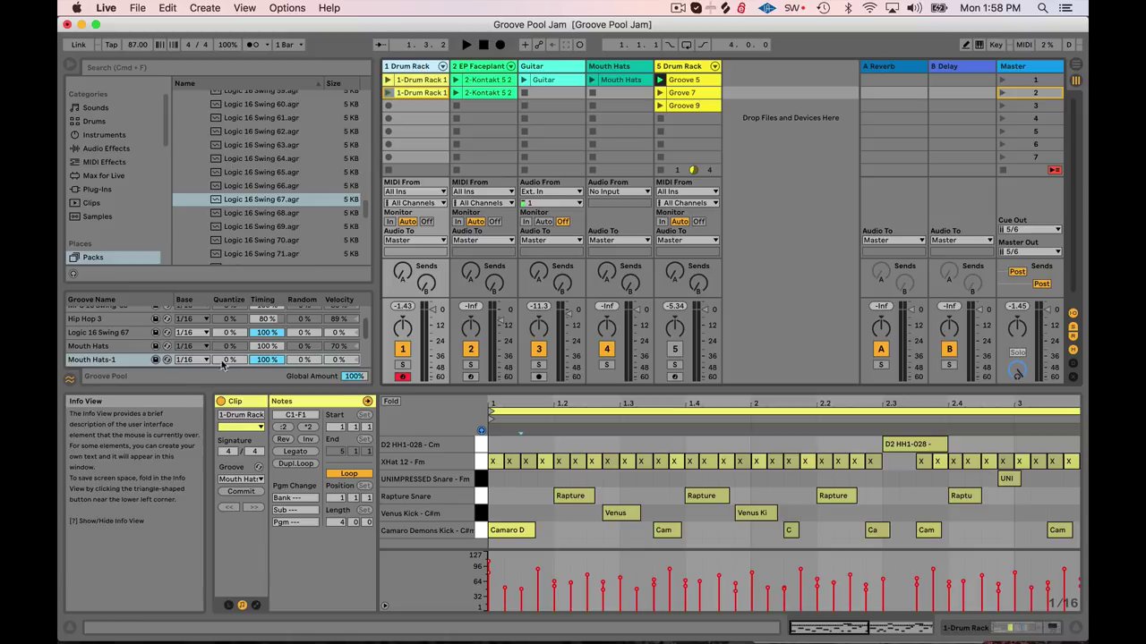
# Try the Logic 16 Swing 67 groove on the Mouth Hats clip, and set its groove back to None
pyautogui.click(240, 480)
pyautogui.click(235, 490)
pyautogui.click(617, 80)
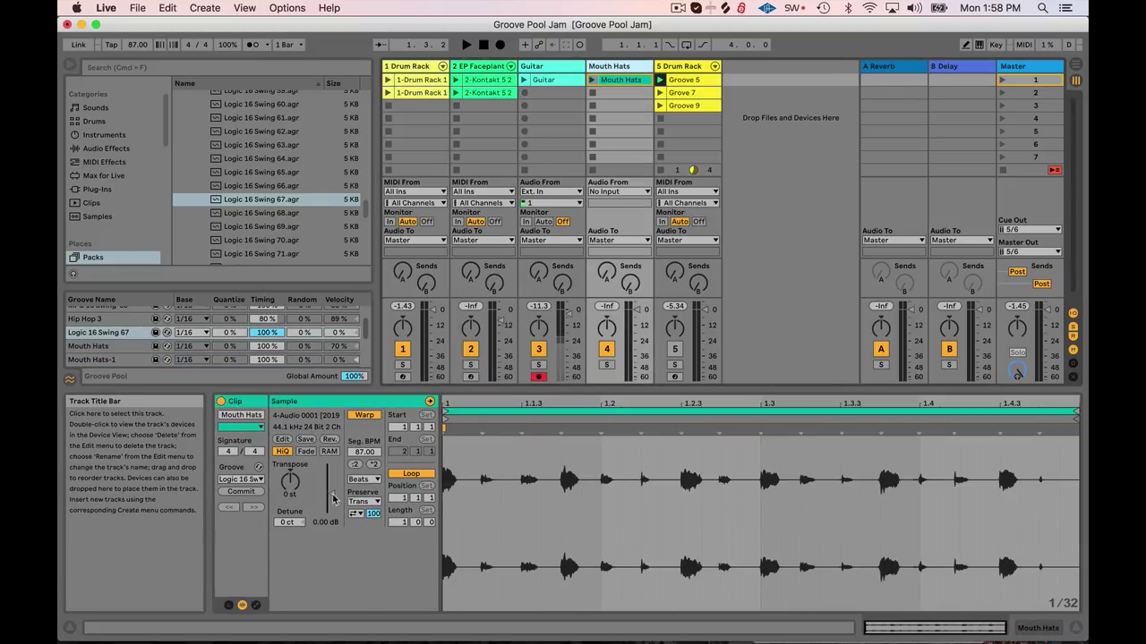
pyautogui.click(241, 480)
pyautogui.click(234, 474)
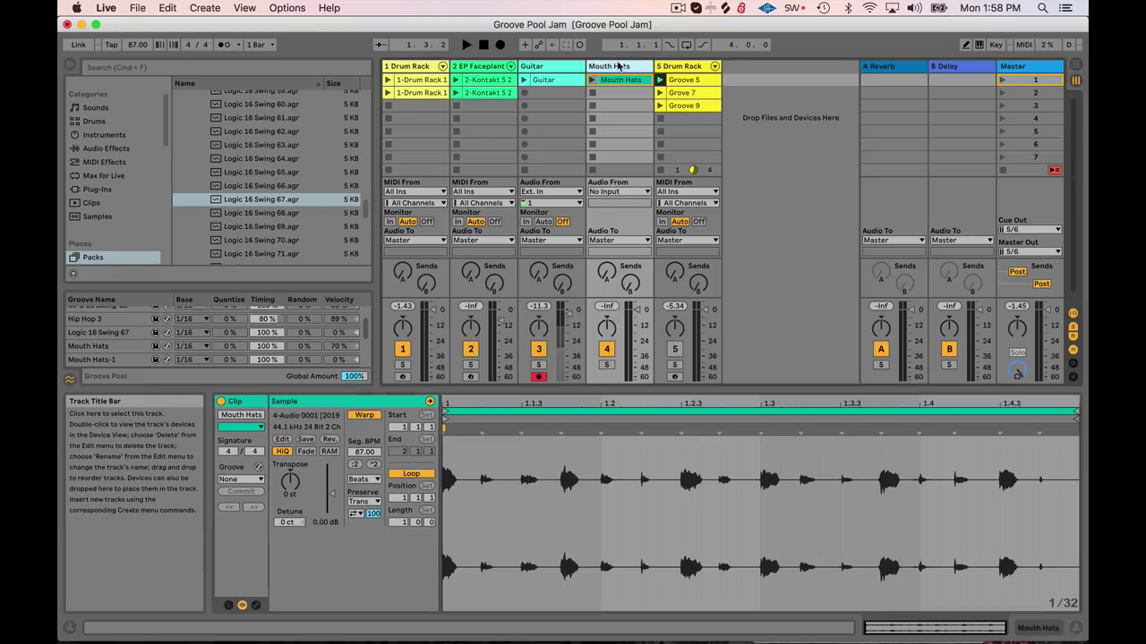
# Activate the 5 Drum Rack track and examine the notes of its Groove 7 and Groove 9 clips
pyautogui.click(548, 66)
pyautogui.click(481, 68)
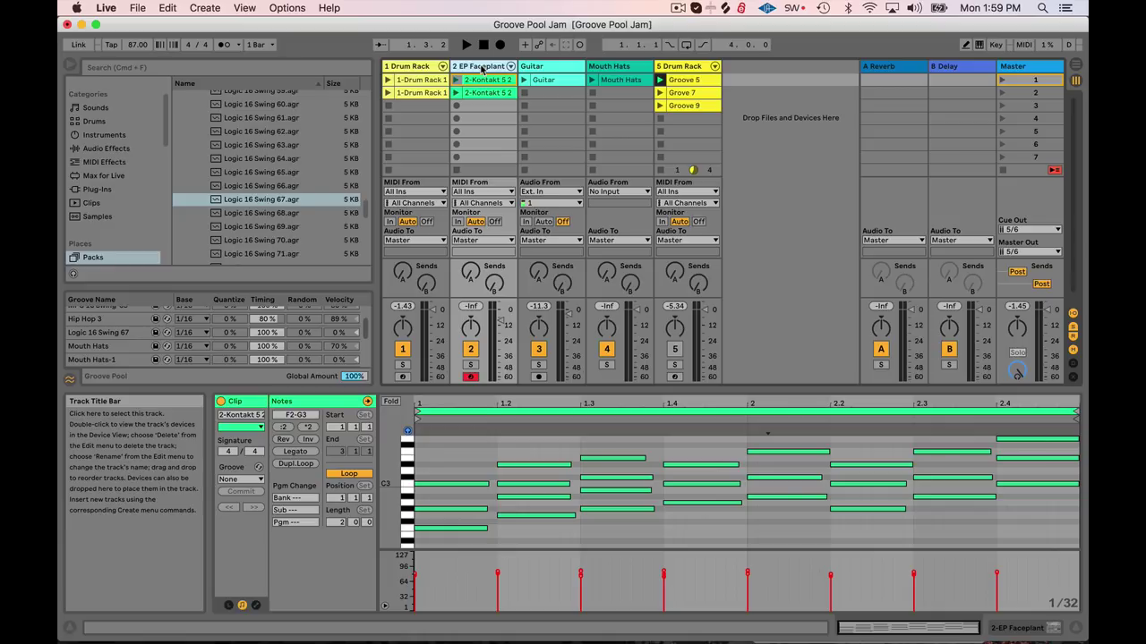
pyautogui.click(680, 93)
pyautogui.click(673, 350)
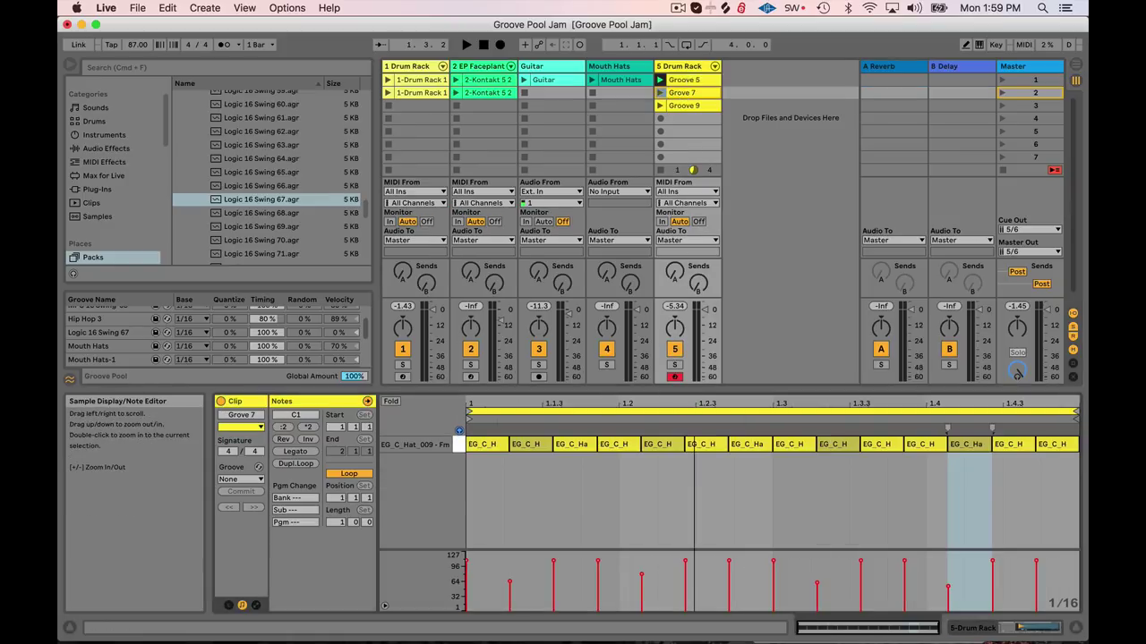
pyautogui.click(683, 106)
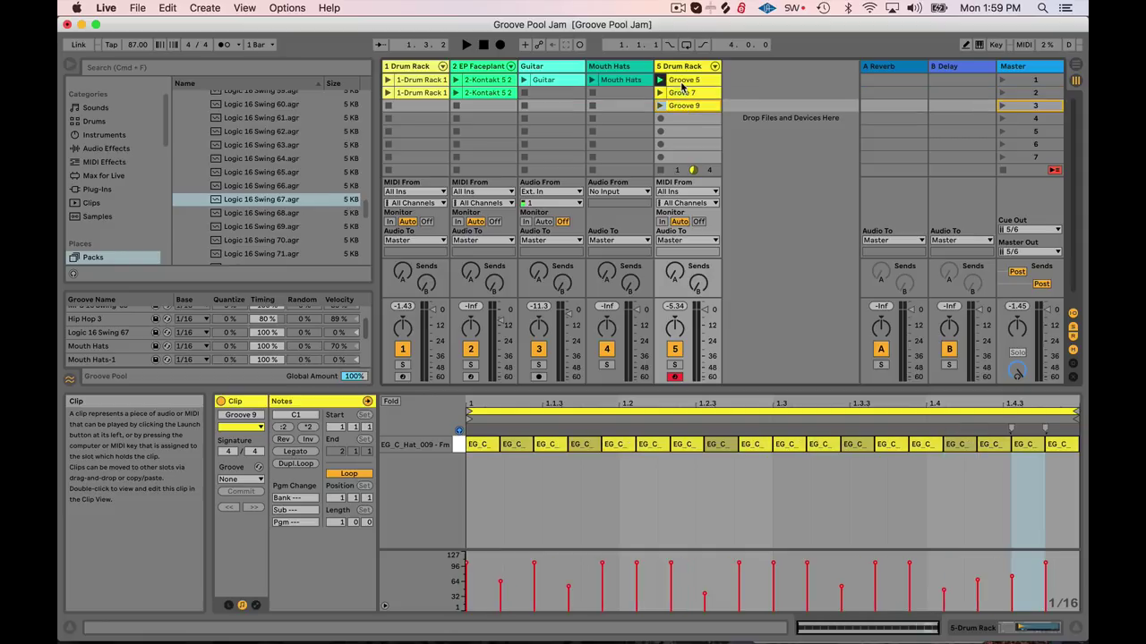
# Compare the notes and velocities of the Groove 5, Groove 7 and Groove 9 clips on the 5 Drum Rack track
pyautogui.click(685, 81)
pyautogui.rightClick(685, 95)
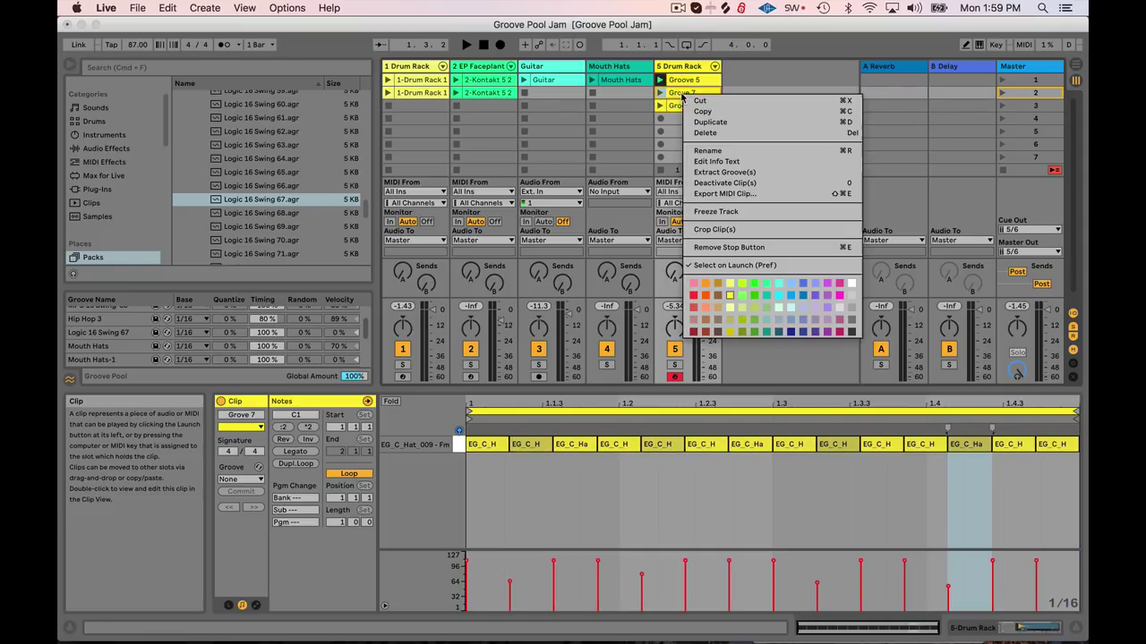
pyautogui.click(716, 149)
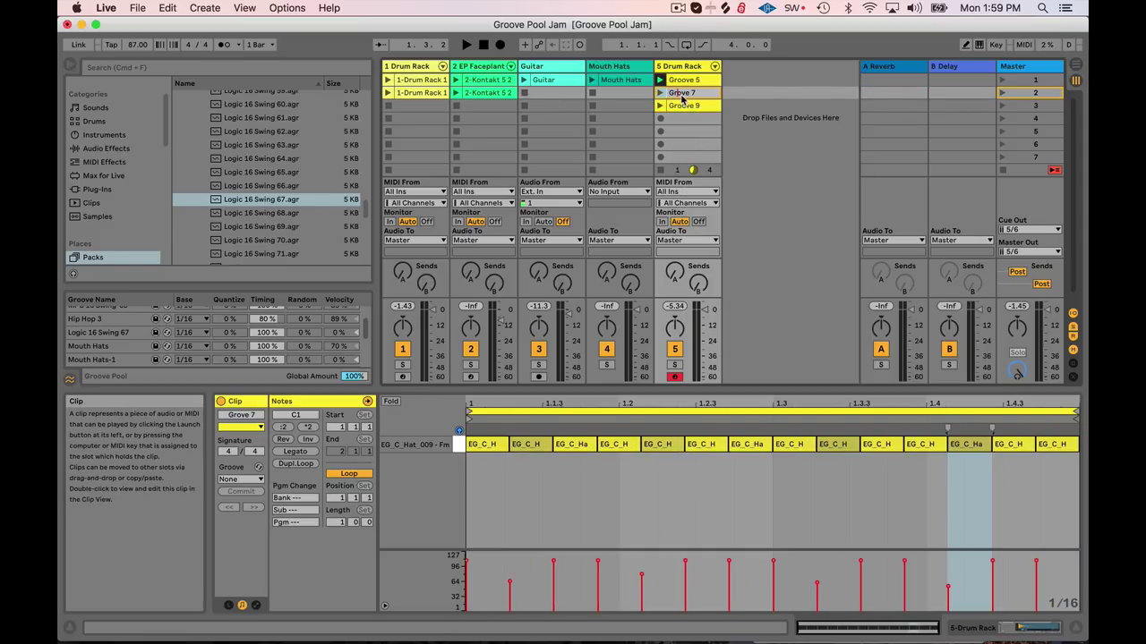
pyautogui.click(789, 97)
pyautogui.click(696, 82)
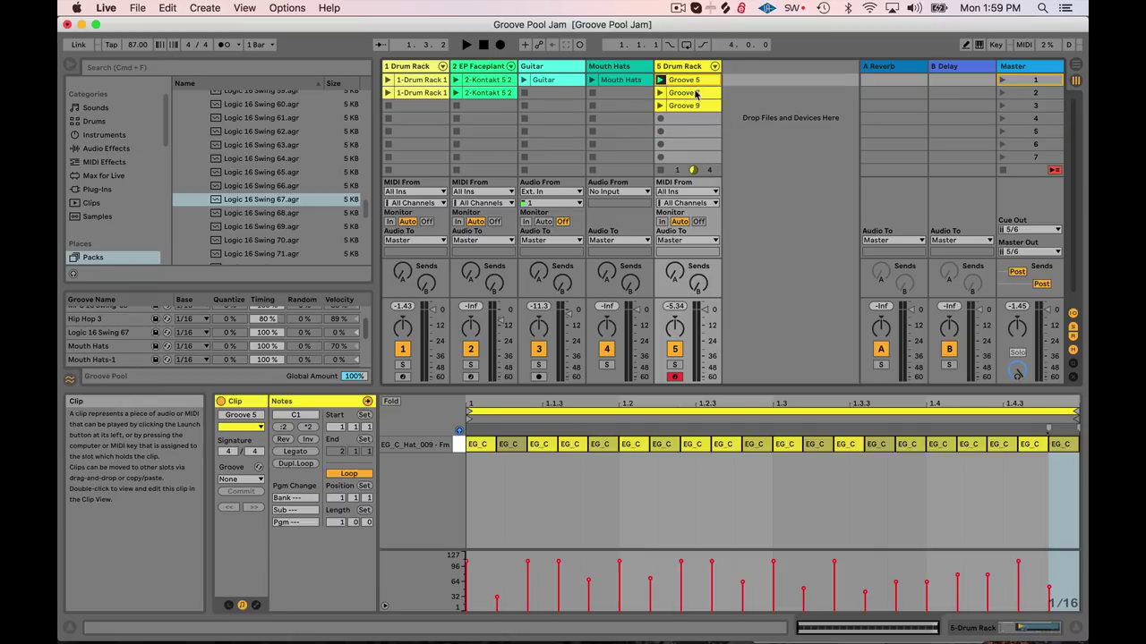
pyautogui.click(694, 94)
pyautogui.click(693, 105)
pyautogui.click(682, 94)
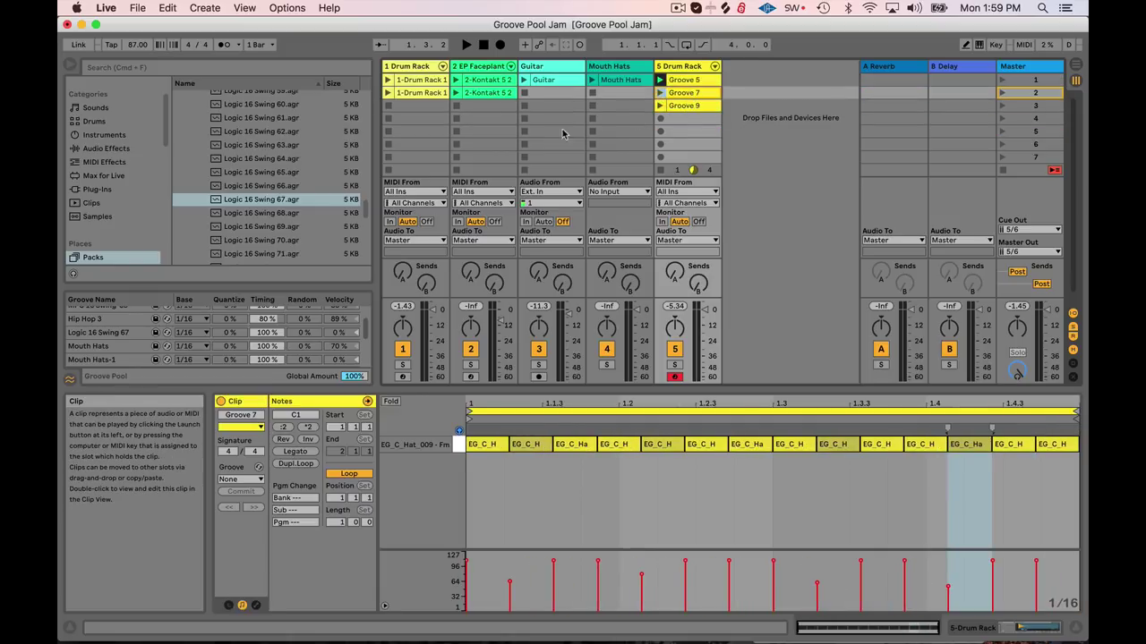
# Turn on the metronome and play the Groove 7 clip against it
pyautogui.click(225, 44)
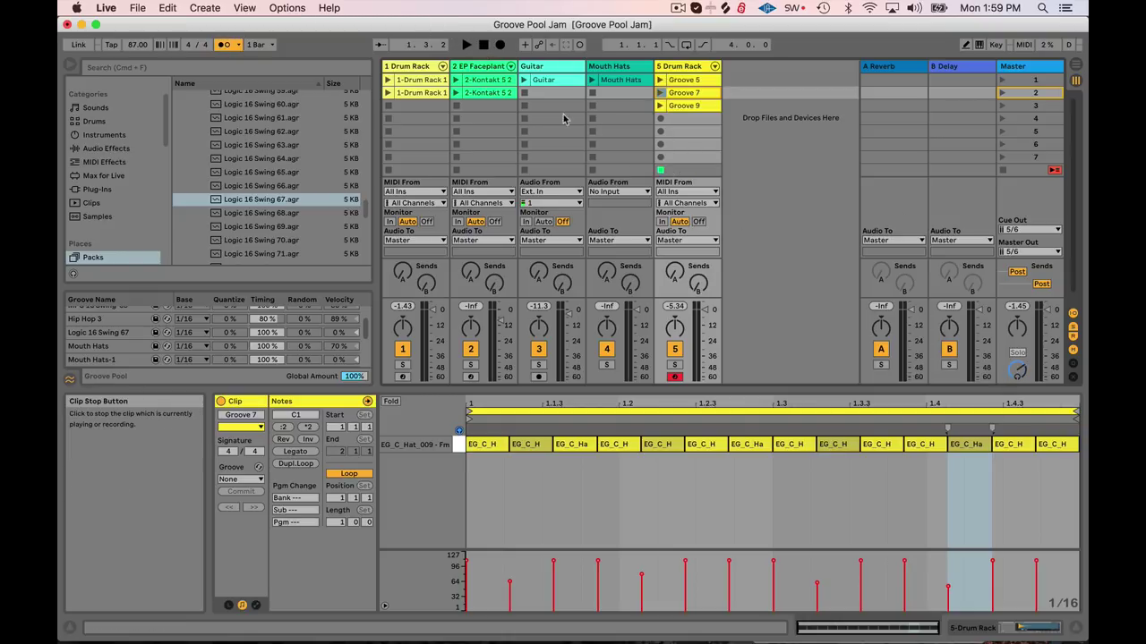
pyautogui.click(660, 93)
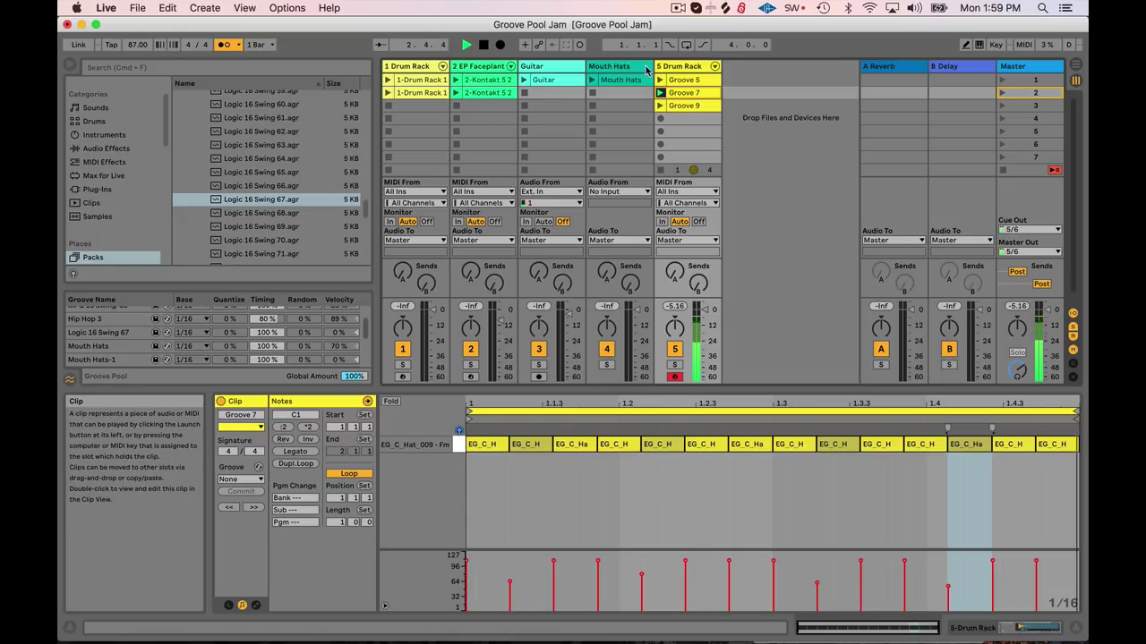
pyautogui.click(483, 44)
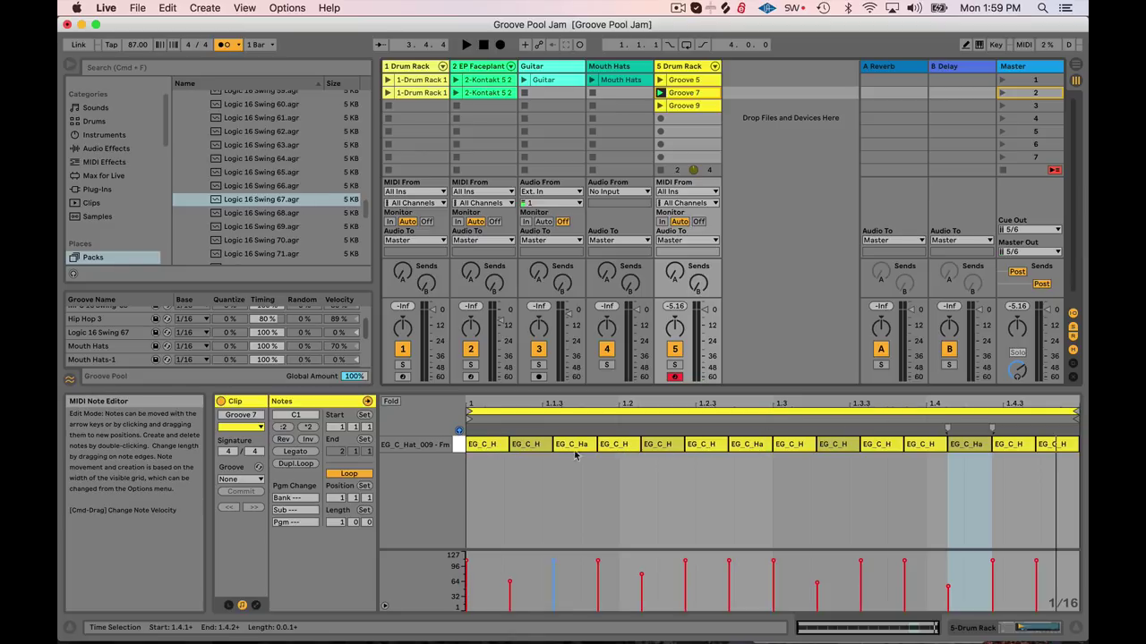
# Play the Groove 9 clip and the Groove 5 clip against the metronome, and stop playback
pyautogui.click(661, 106)
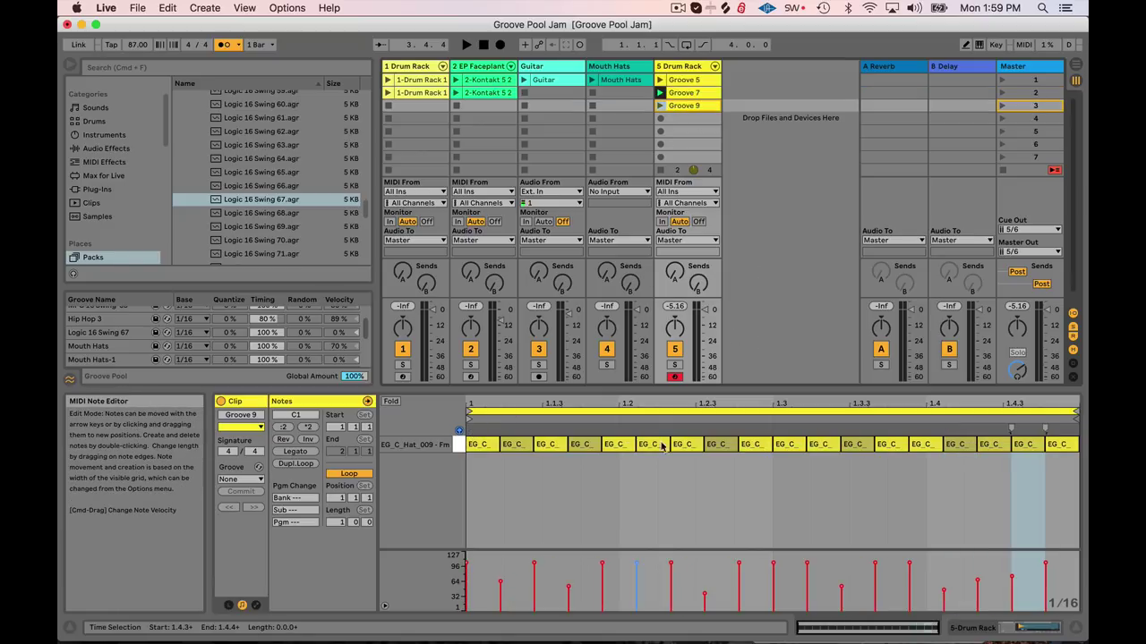
pyautogui.click(661, 107)
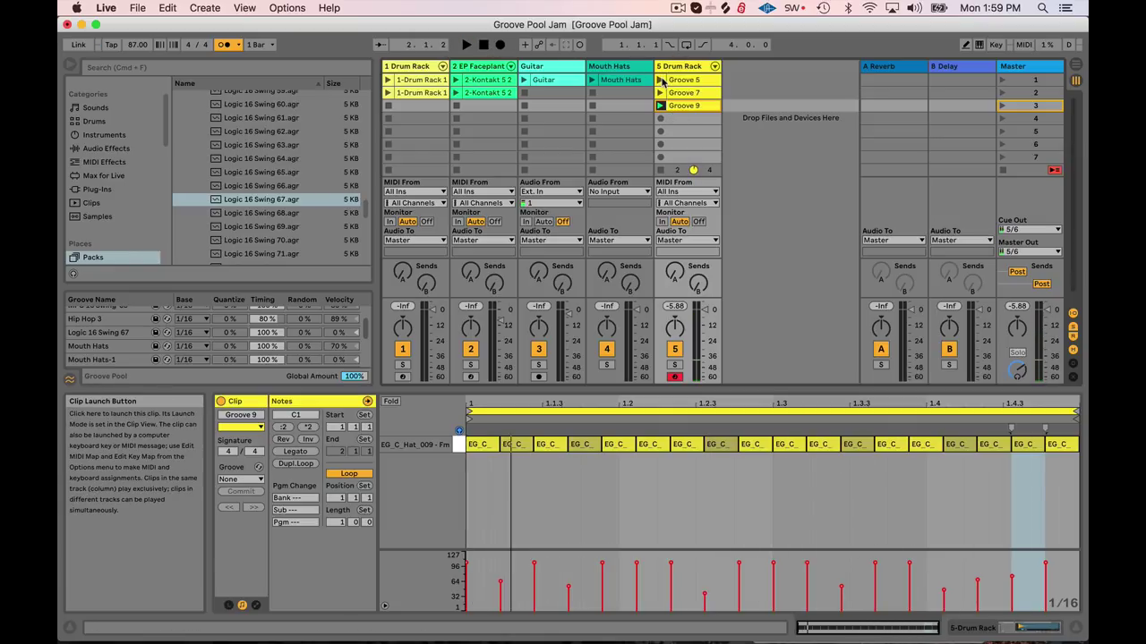
pyautogui.click(662, 81)
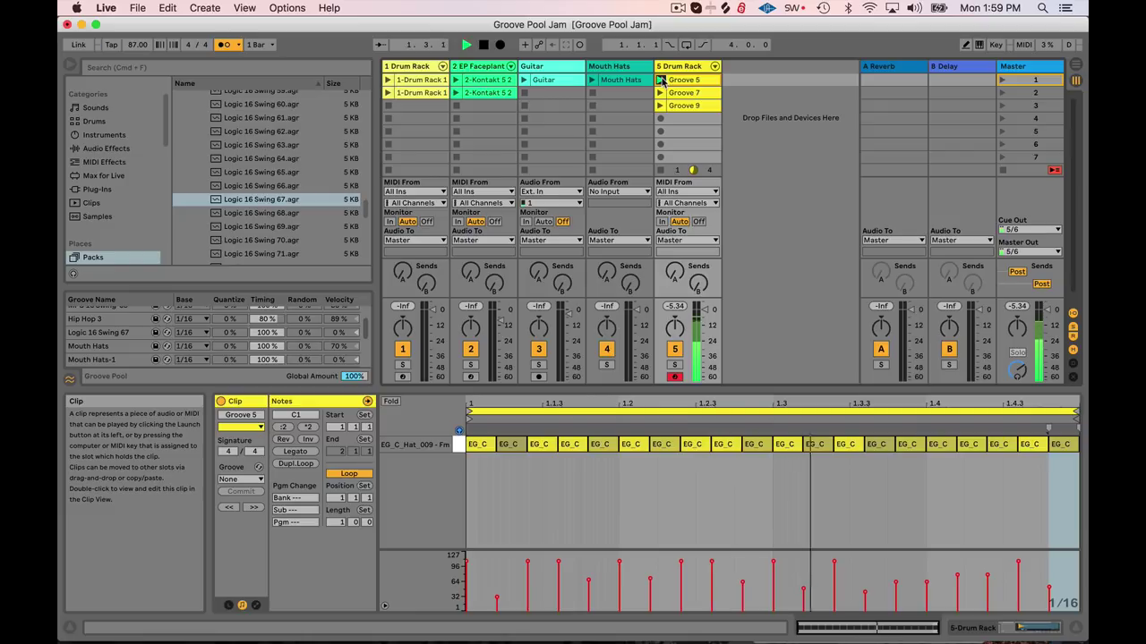
pyautogui.click(484, 45)
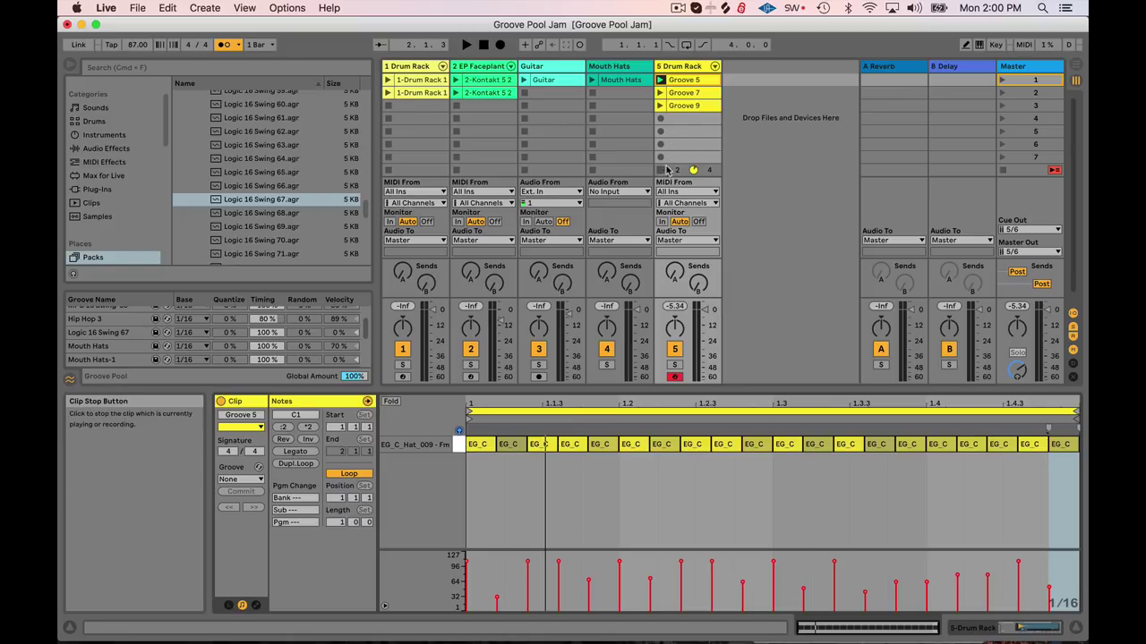
# Extract the groove of the Groove 7 clip into the Groove Pool
pyautogui.click(685, 93)
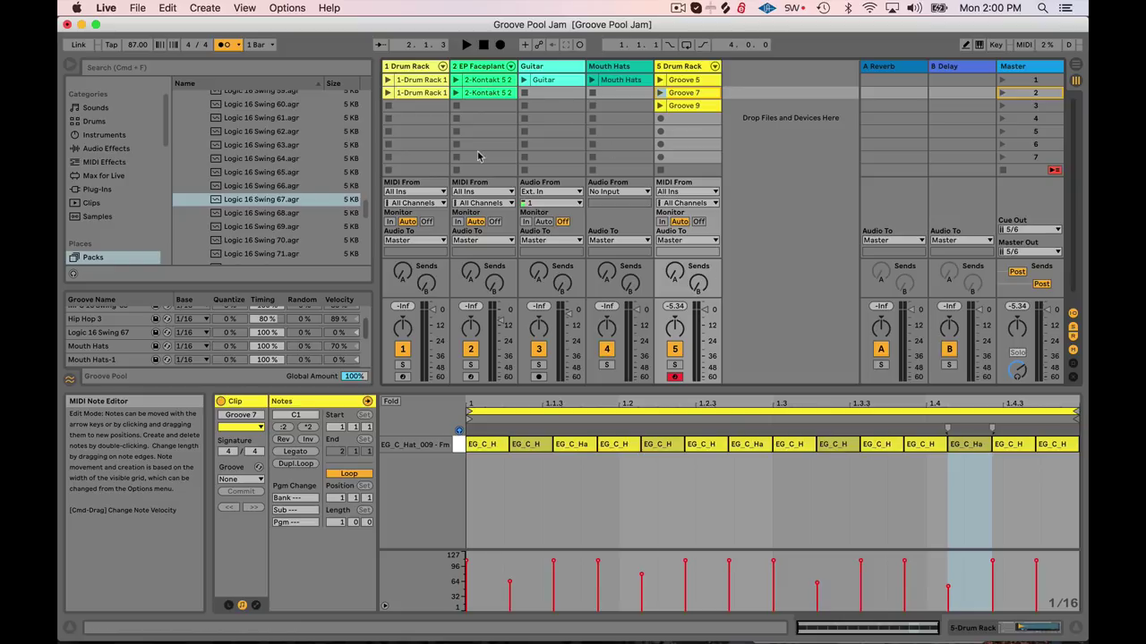
pyautogui.click(421, 92)
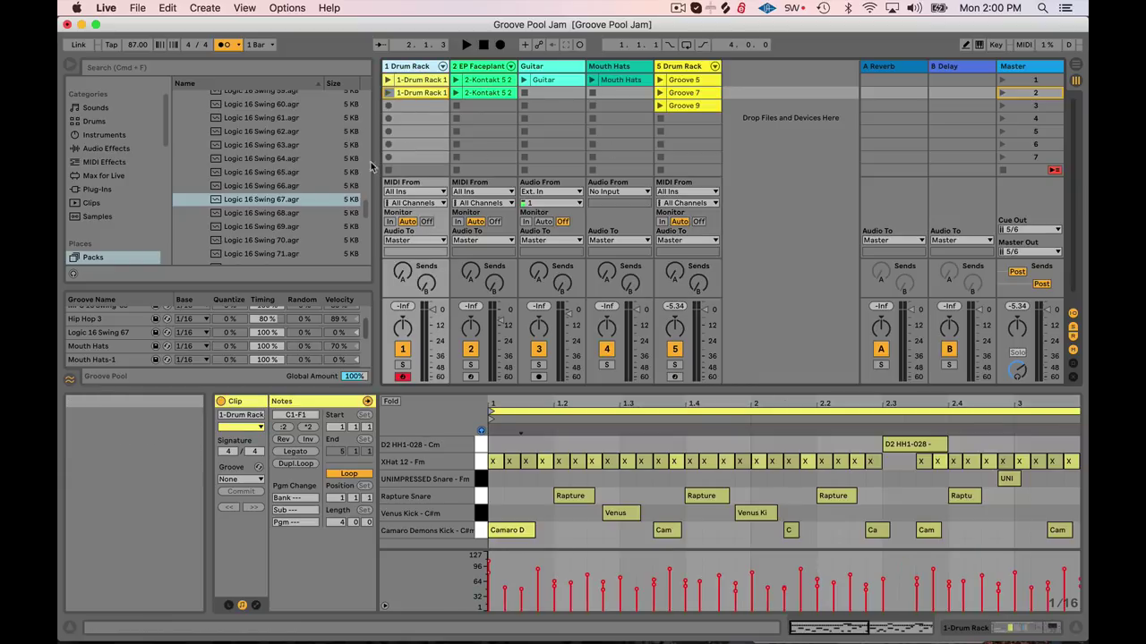
pyautogui.rightClick(682, 93)
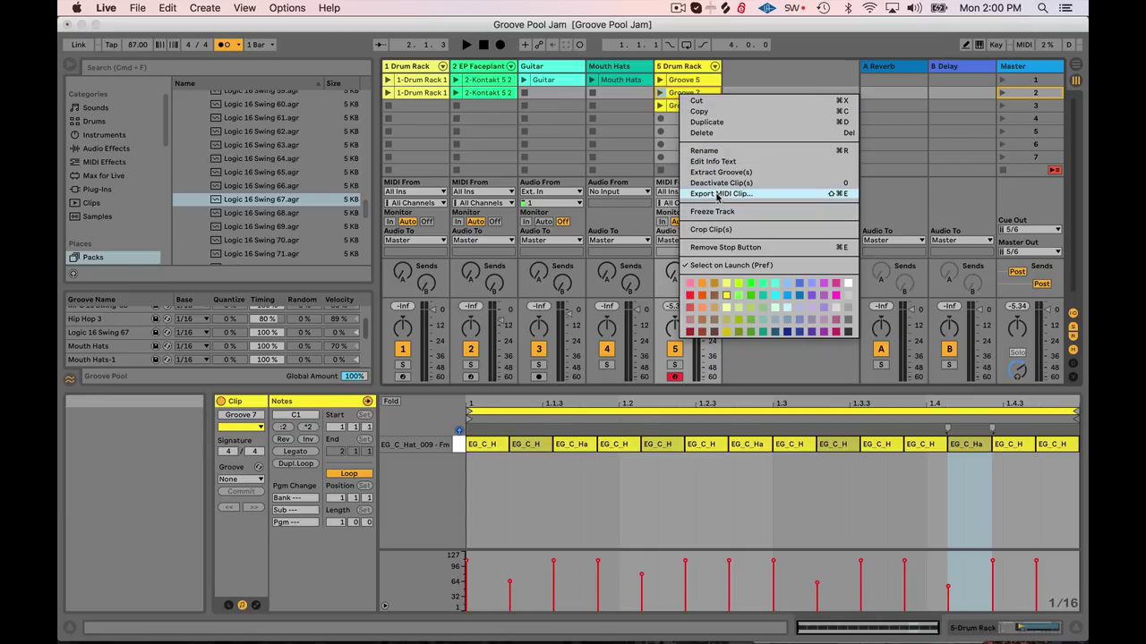
pyautogui.click(721, 172)
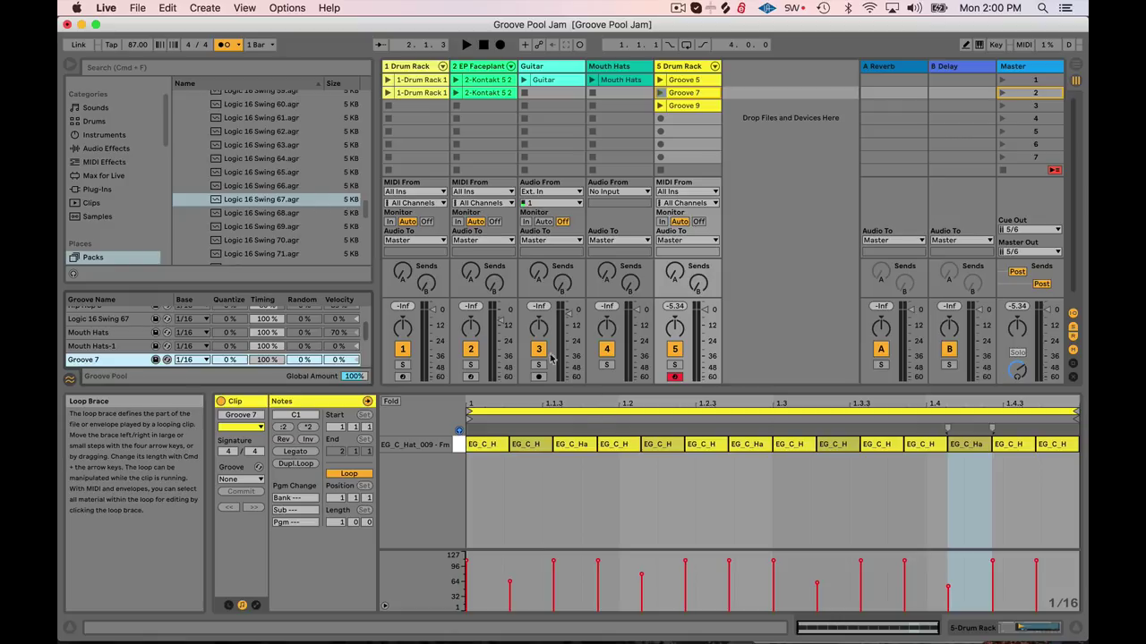
# Play the first clip of the 1 Drum Rack track without a groove, and stop playback
pyautogui.click(411, 80)
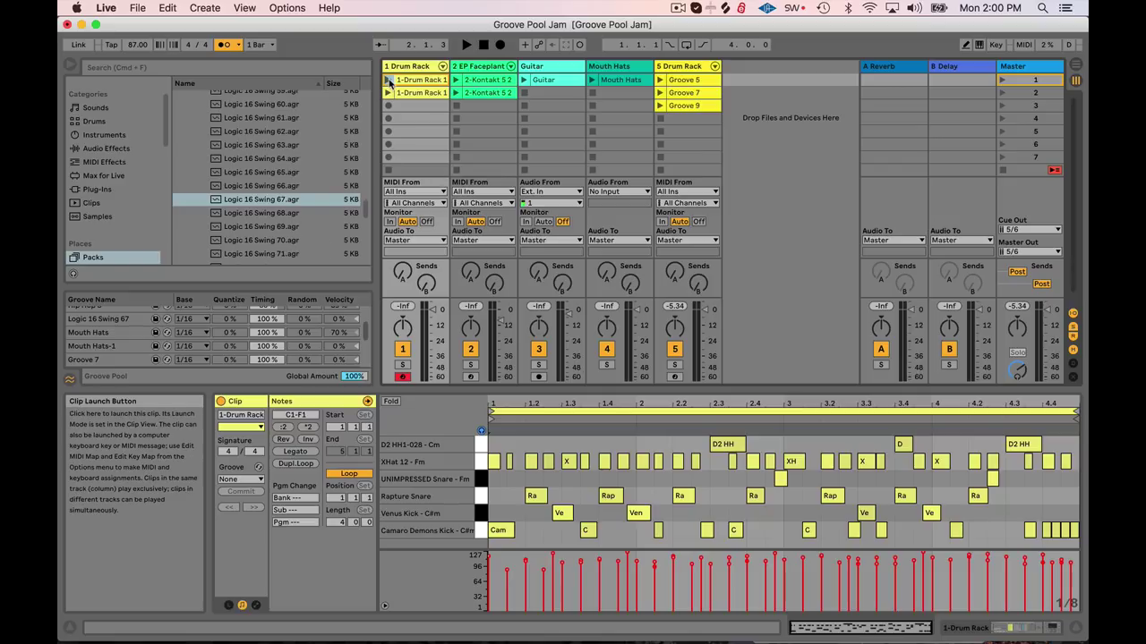
pyautogui.click(388, 79)
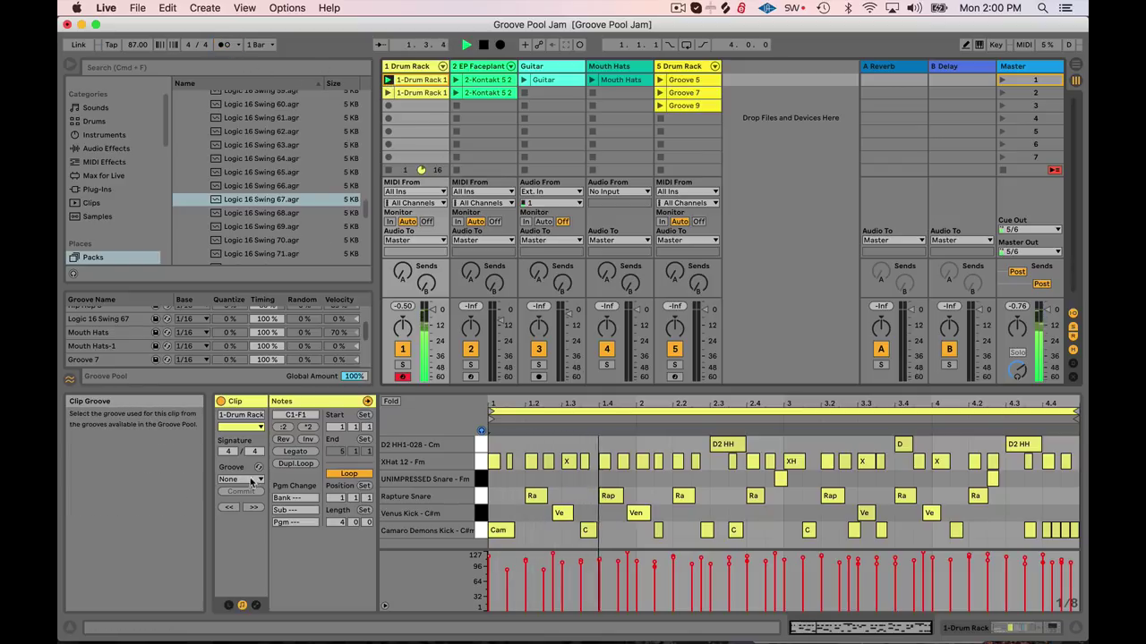
pyautogui.click(483, 45)
# Set the first 1 Drum Rack clip's groove to Groove 7 and play the clip with it
pyautogui.click(240, 479)
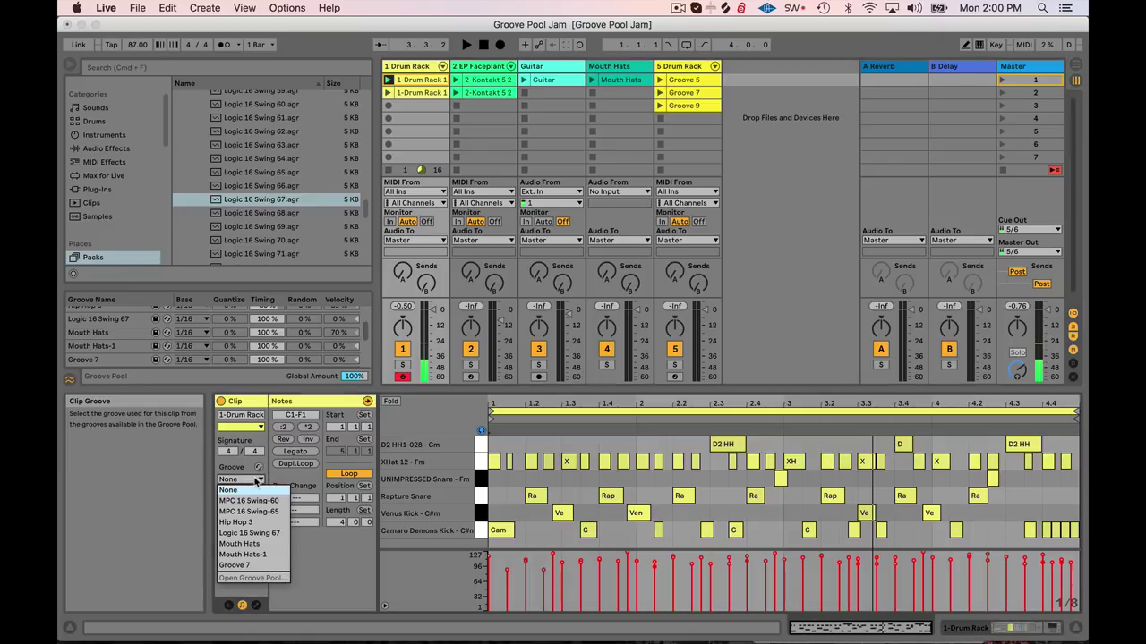
pyautogui.click(264, 565)
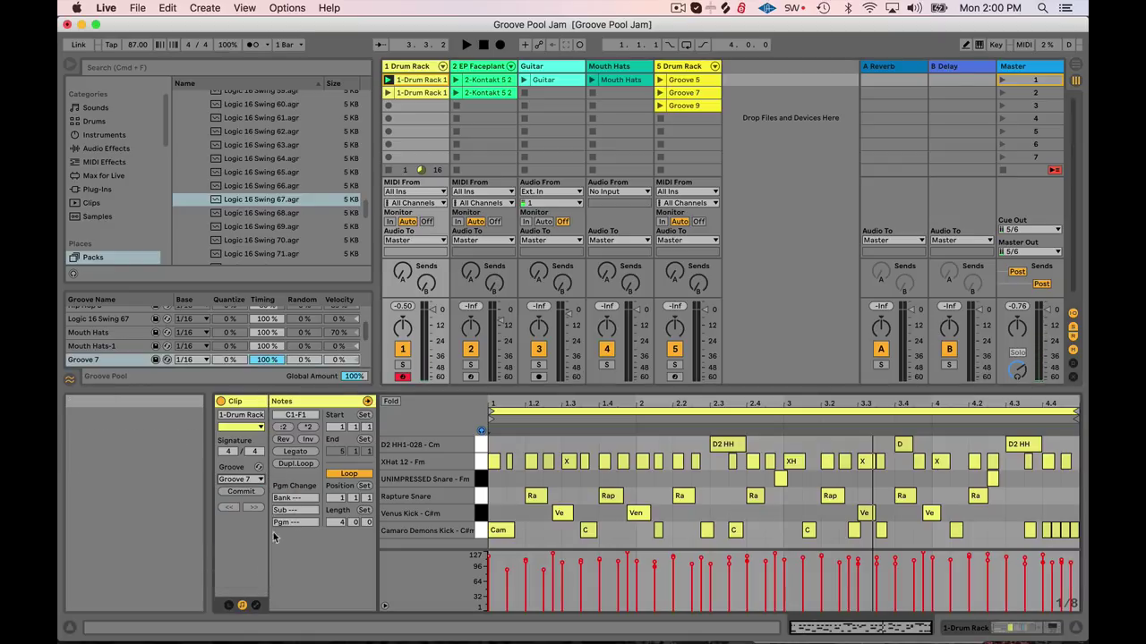
pyautogui.click(467, 45)
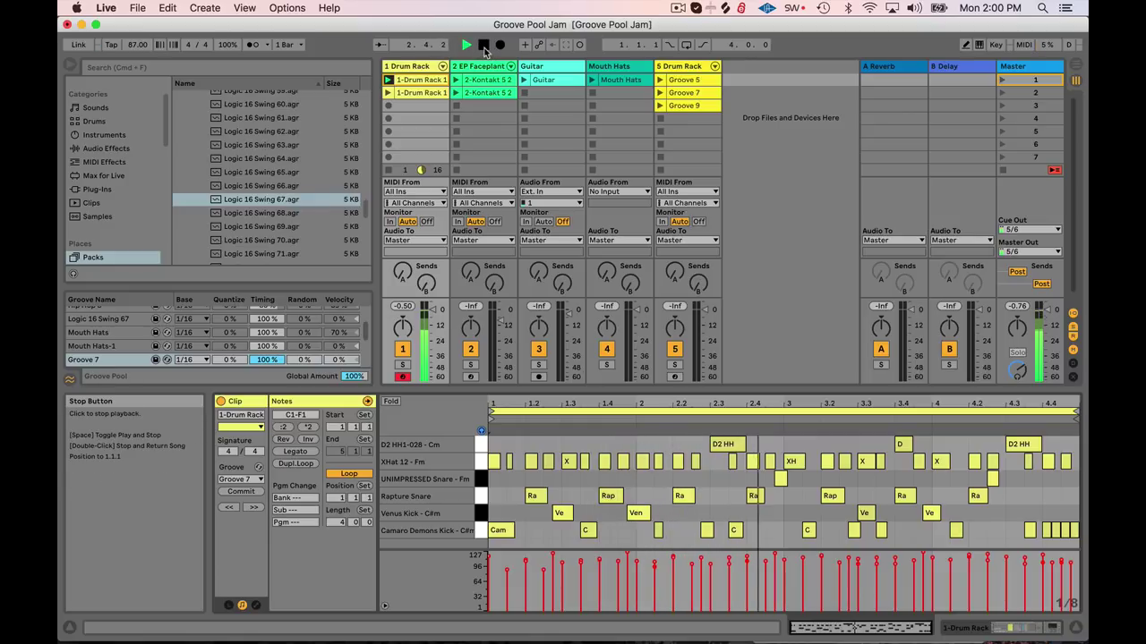
pyautogui.click(483, 46)
# Set the second 1 Drum Rack clip's groove to Groove 7 and play the clip with it
pyautogui.click(416, 93)
pyautogui.click(244, 480)
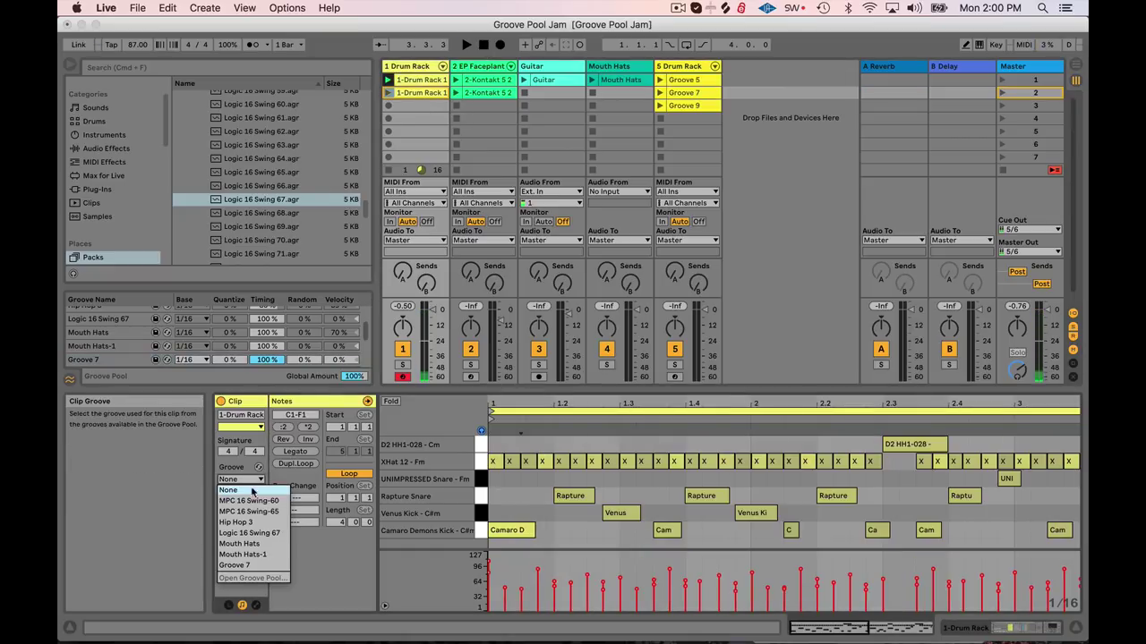
pyautogui.click(236, 564)
pyautogui.click(387, 93)
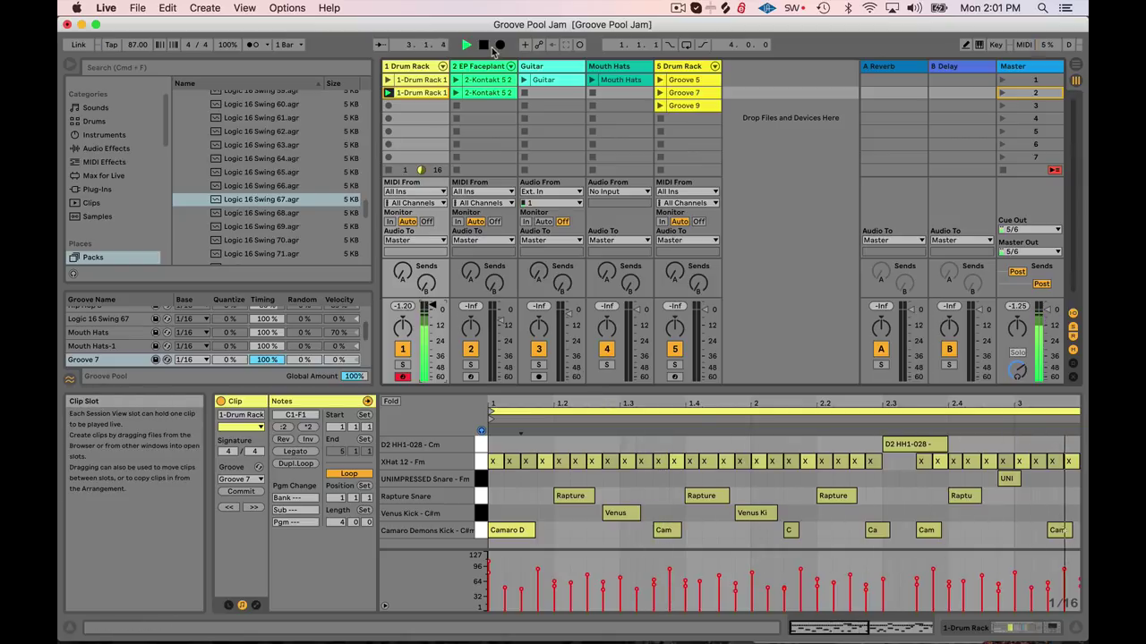
pyautogui.doubleClick(575, 410)
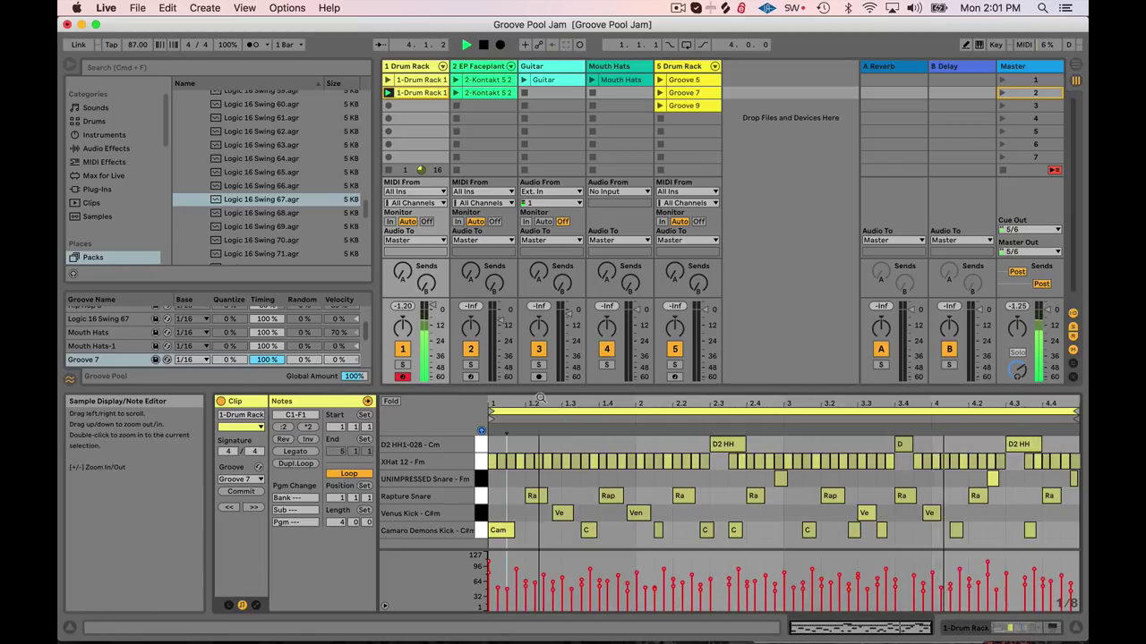
pyautogui.click(486, 46)
# Extract the groove of the Groove 9 clip into the Groove Pool
pyautogui.click(682, 105)
pyautogui.rightClick(682, 106)
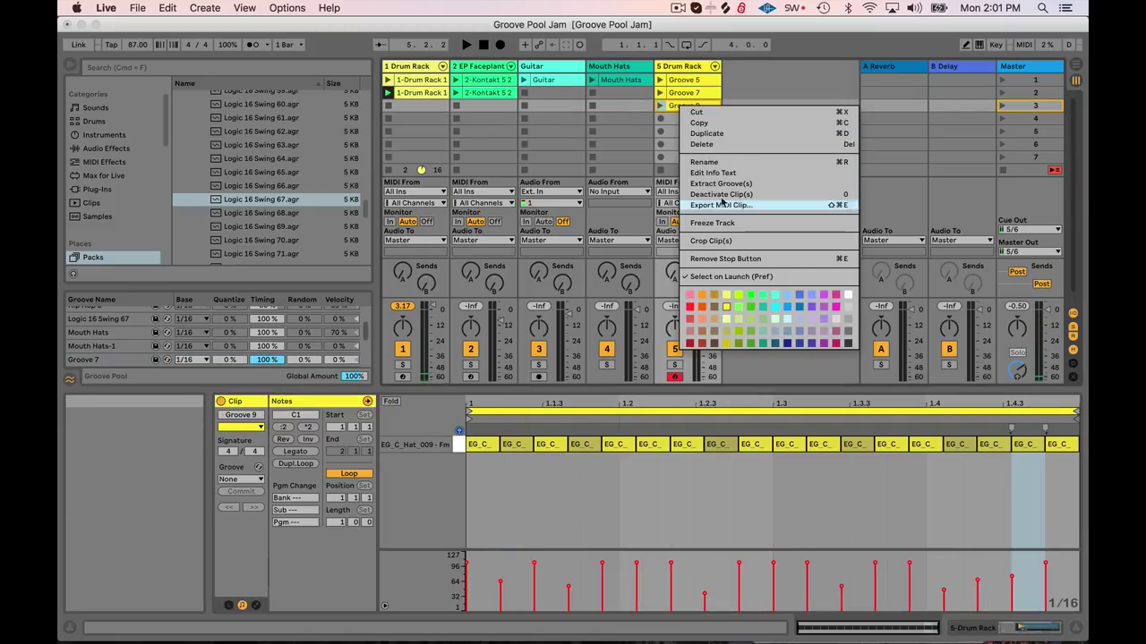
pyautogui.click(720, 184)
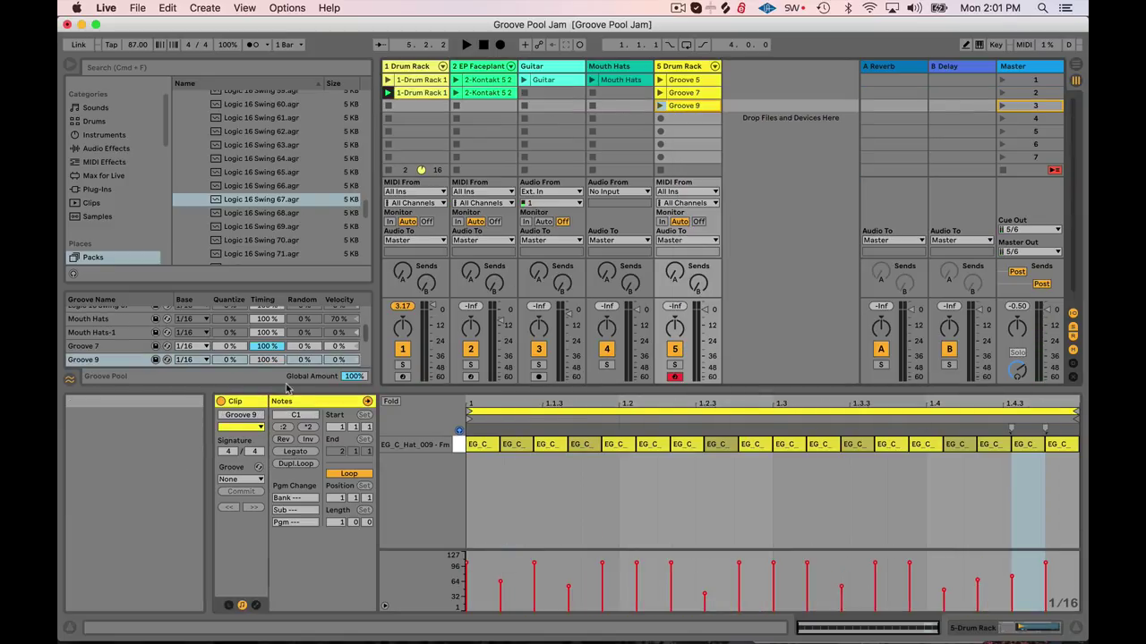
# Apply the Groove 9 groove to the second 1 Drum Rack clip and play the clip with it
pyautogui.click(350, 361)
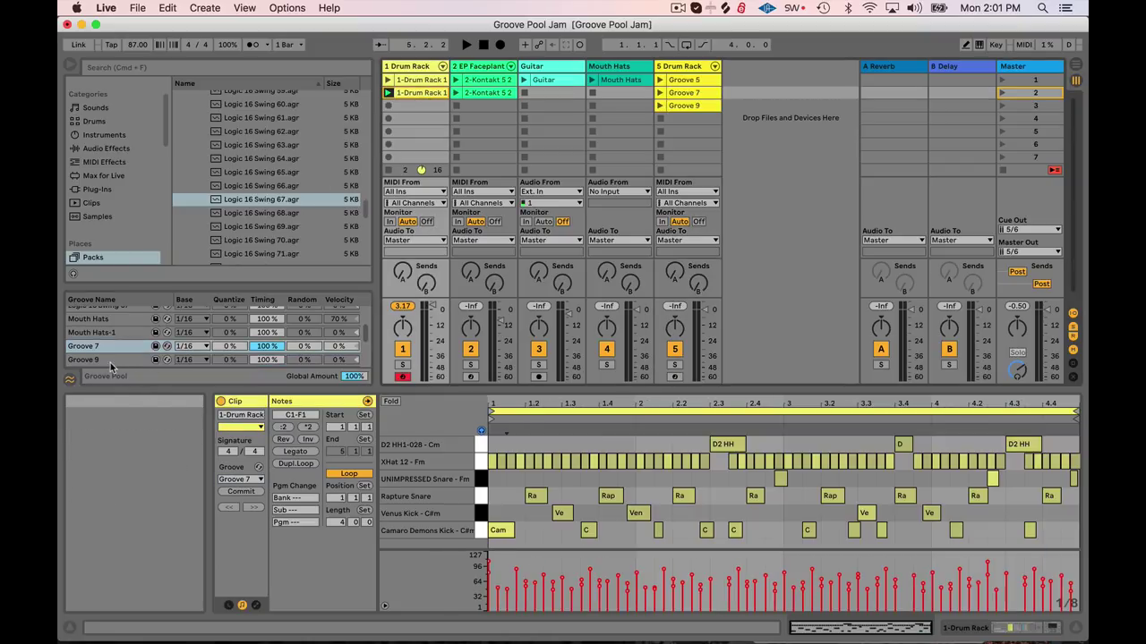
pyautogui.click(110, 361)
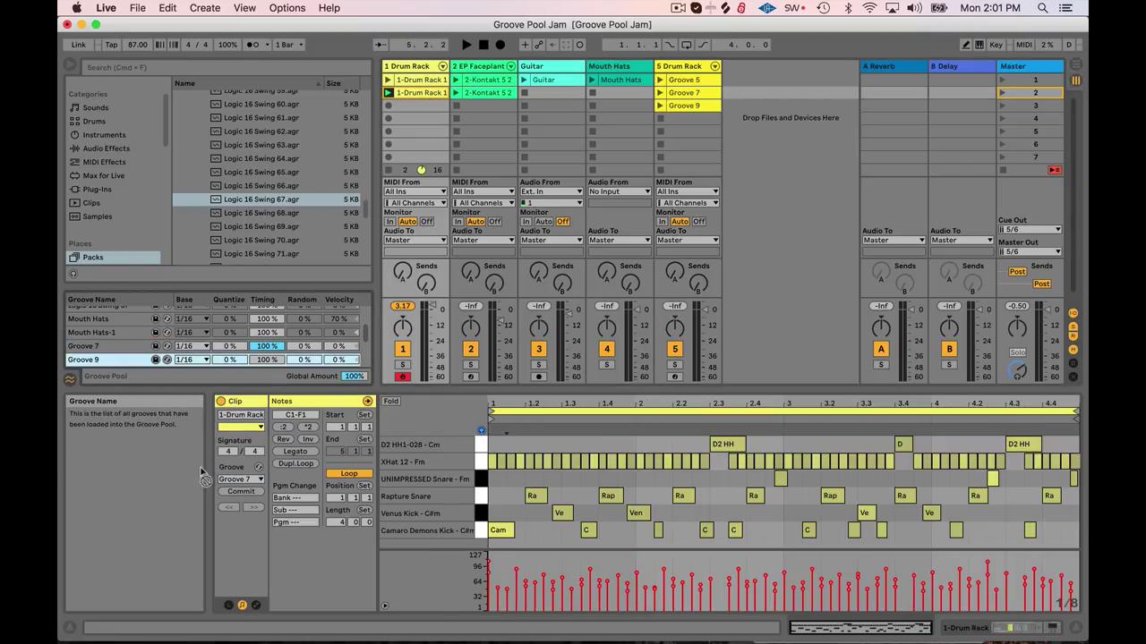
pyautogui.moveTo(235, 481); pyautogui.dragTo(235, 481)
pyautogui.click(467, 45)
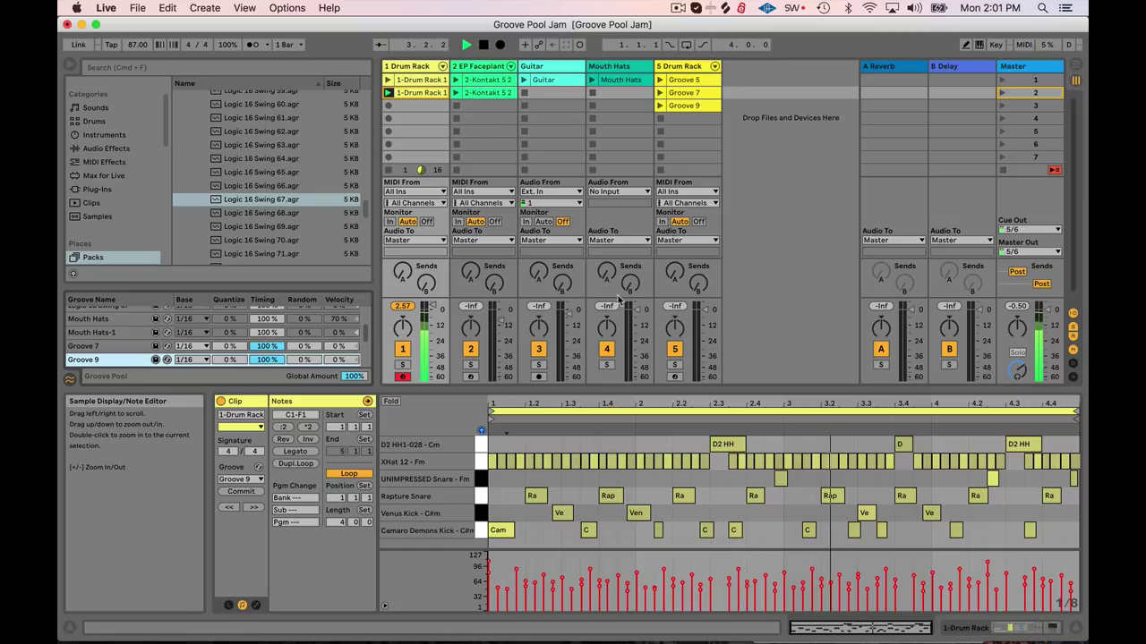
pyautogui.press('space')
# Set the first 1 Drum Rack clip's groove to Groove 9 and play the clip with it
pyautogui.click(406, 82)
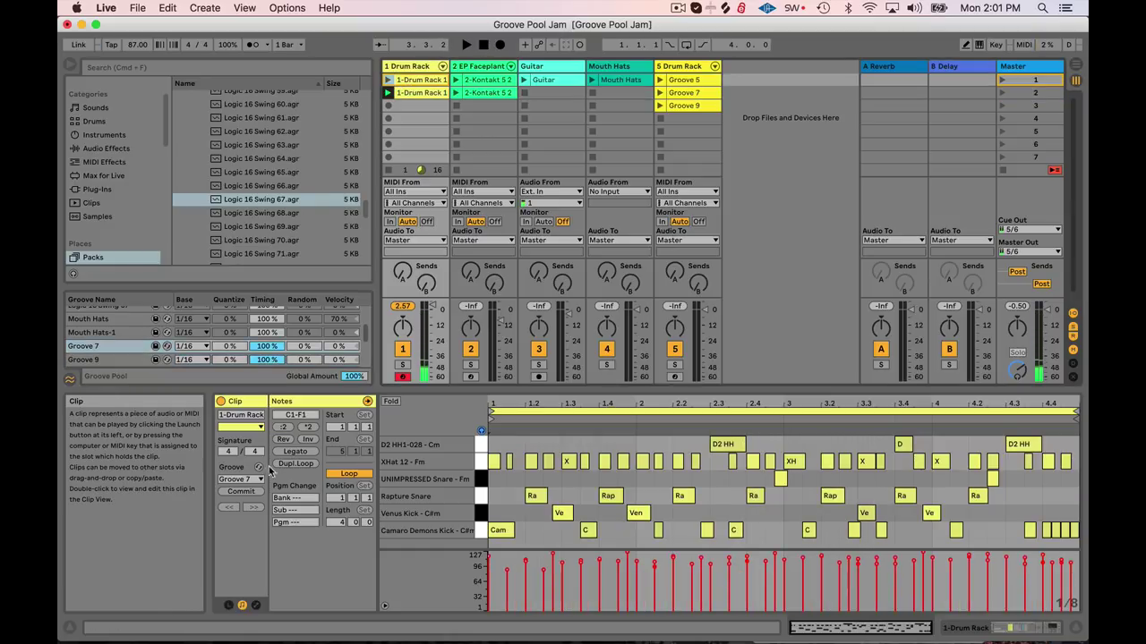
pyautogui.click(259, 479)
pyautogui.click(260, 578)
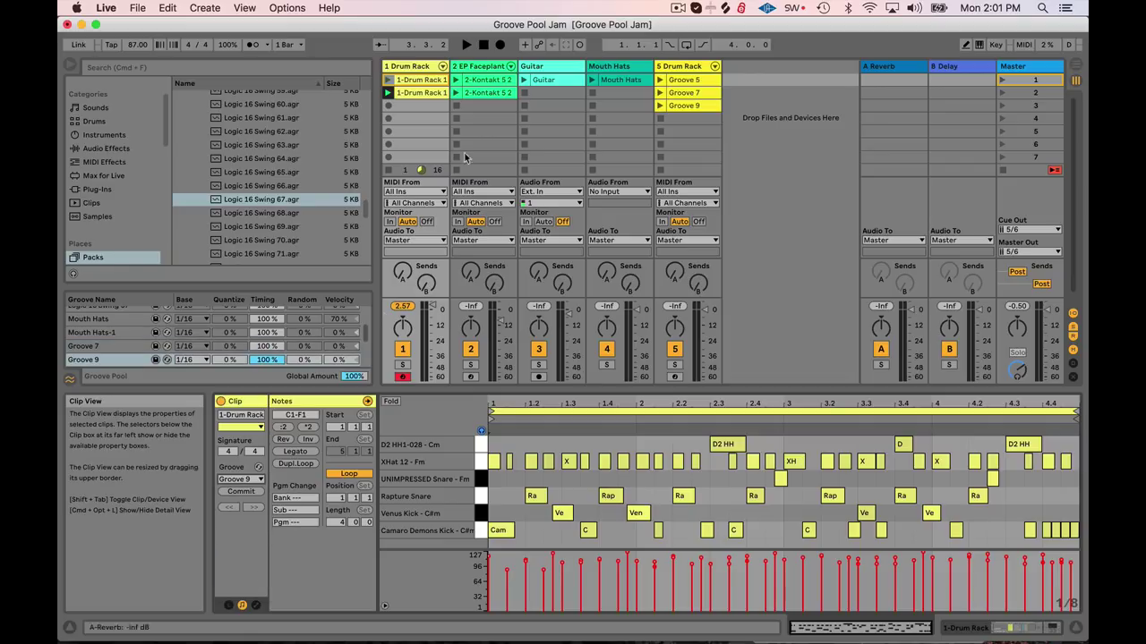
pyautogui.click(465, 45)
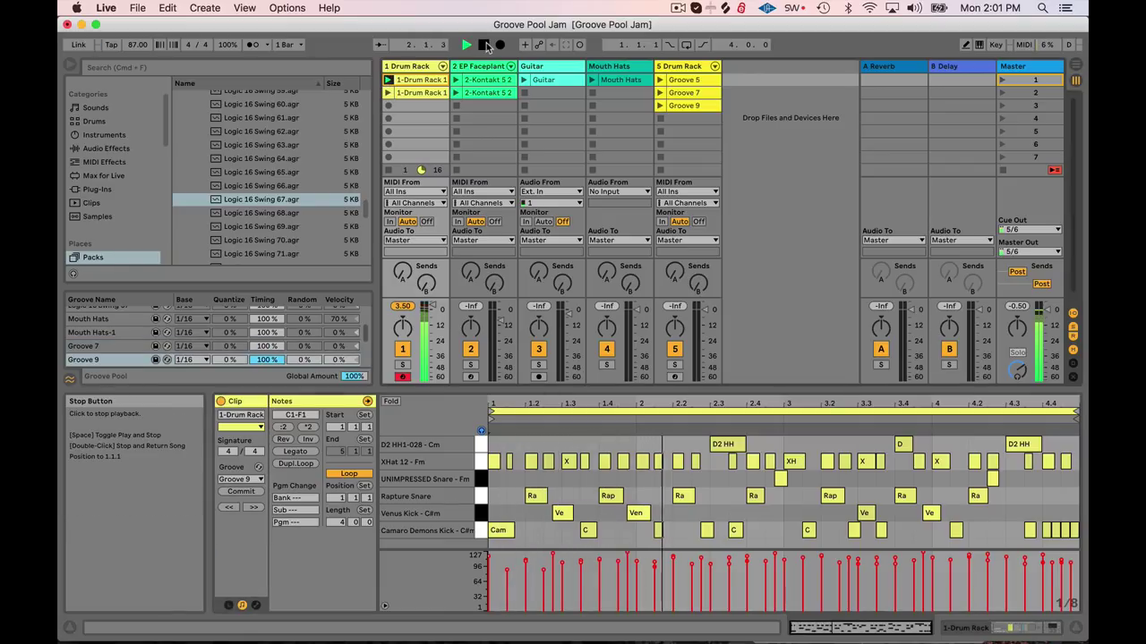
# Delete the Groove 5, Groove 7 and Groove 9 clips from the 5 Drum Rack track
pyautogui.click(707, 120)
pyautogui.click(693, 104)
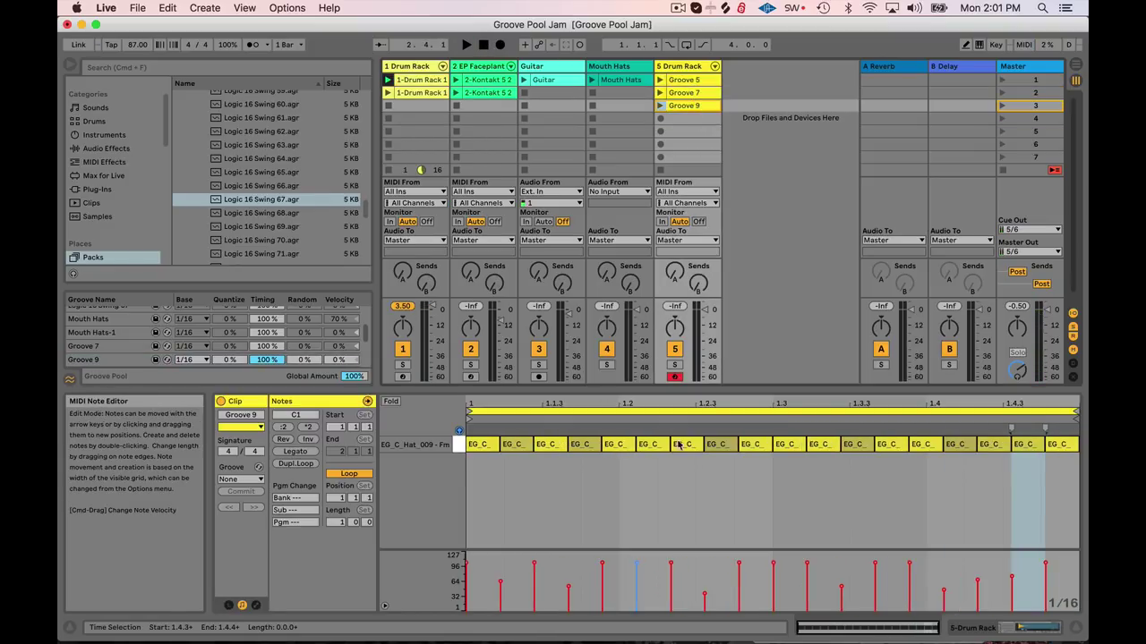
pyautogui.moveTo(703, 118); pyautogui.dragTo(680, 68)
pyautogui.rightClick(687, 79)
pyautogui.click(681, 80)
pyautogui.rightClick(685, 82)
pyautogui.click(690, 88)
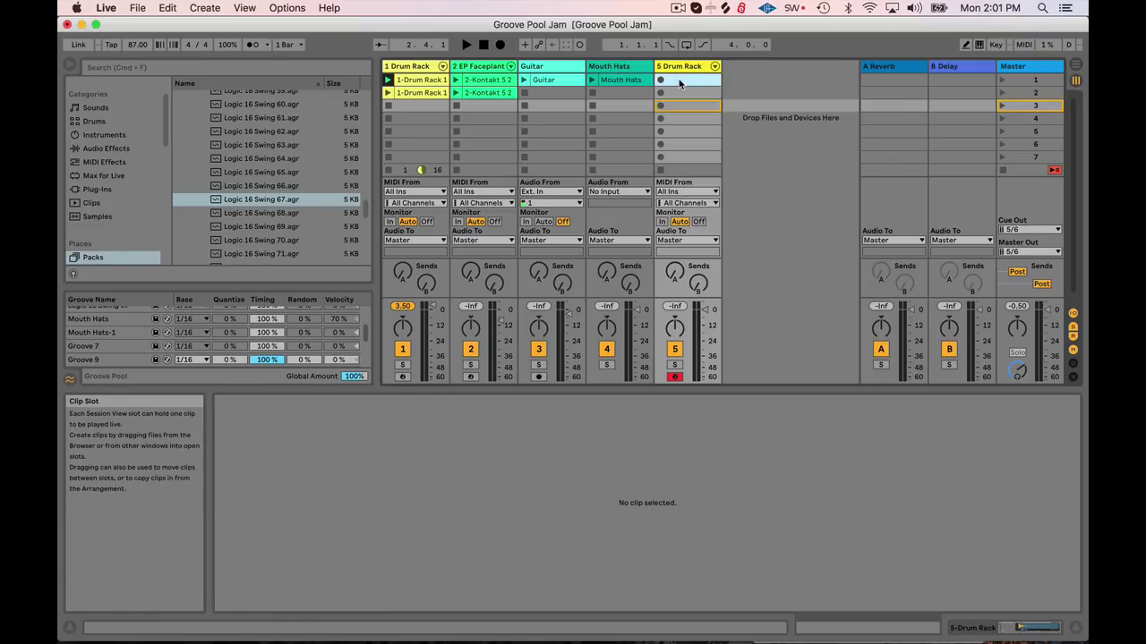
# Create a MIDI clip in the first slot of the 5 Drum Rack track and draw nine consecutive 1/16 hat notes on C1
pyautogui.doubleClick(684, 80)
pyautogui.press('b')
pyautogui.moveTo(485, 443); pyautogui.dragTo(791, 438)
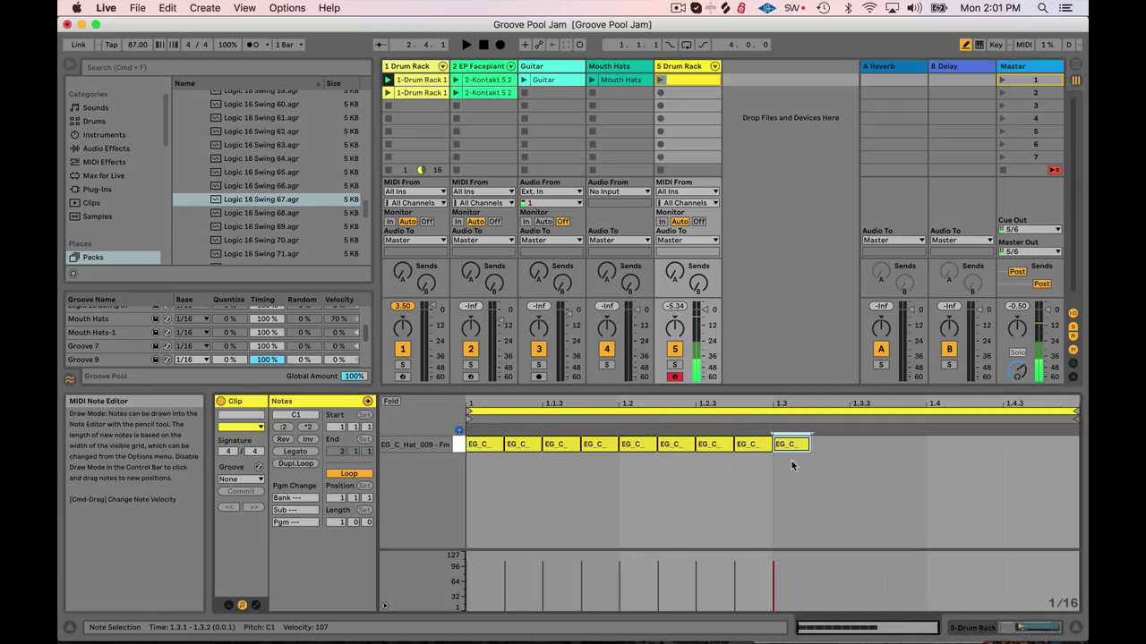
pyautogui.press('b')
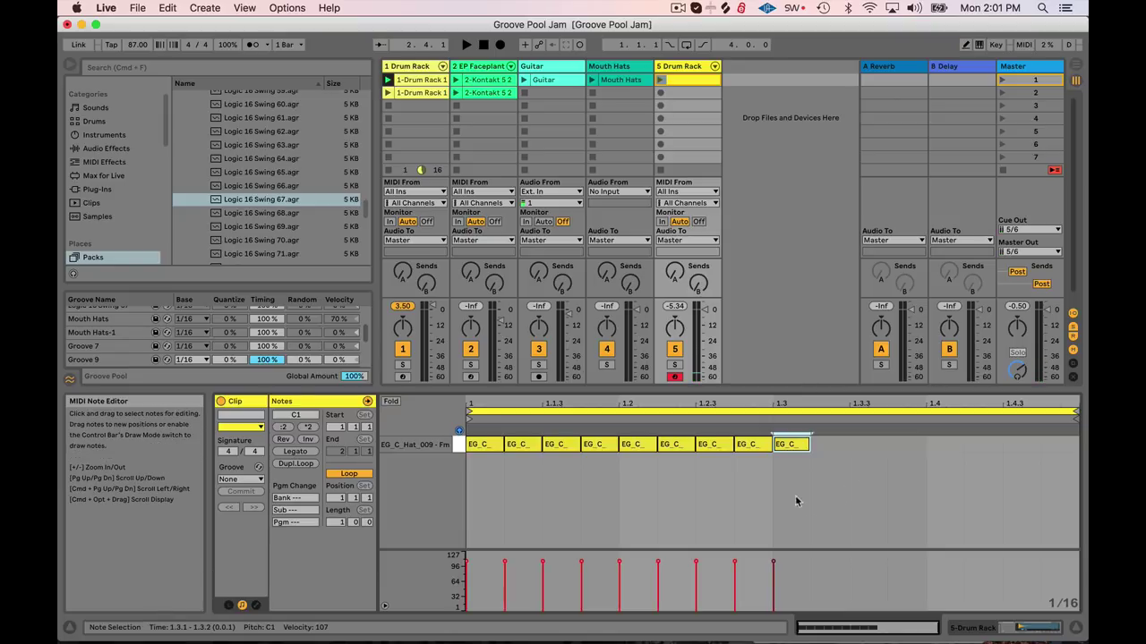
# Add a tenth 1/16 hat note on C1 and compress the ten notes so the last one starts at 1.3
pyautogui.moveTo(794, 482); pyautogui.dragTo(434, 420)
pyautogui.press('b')
pyautogui.click(825, 444)
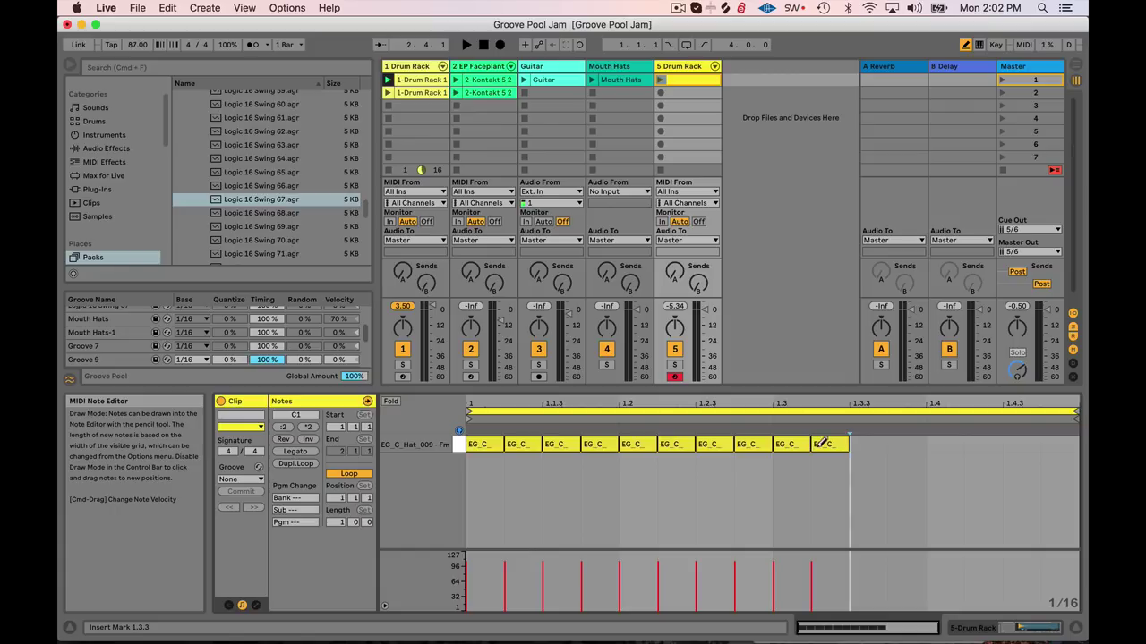
pyautogui.press('b')
pyautogui.moveTo(836, 475); pyautogui.dragTo(403, 413)
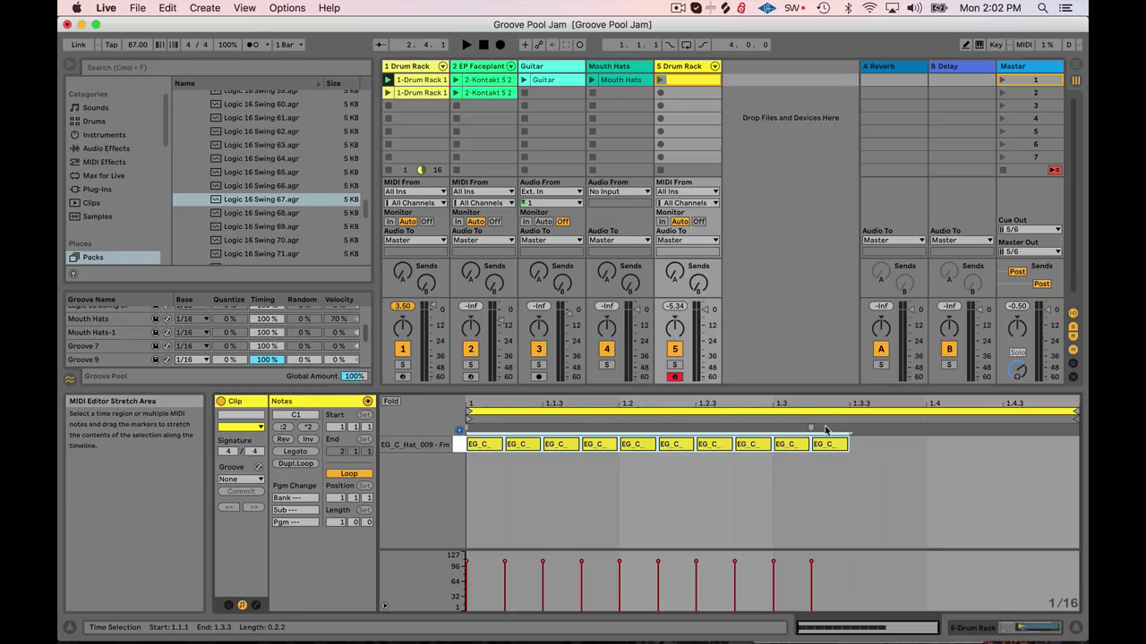
pyautogui.moveTo(810, 429); pyautogui.dragTo(777, 429)
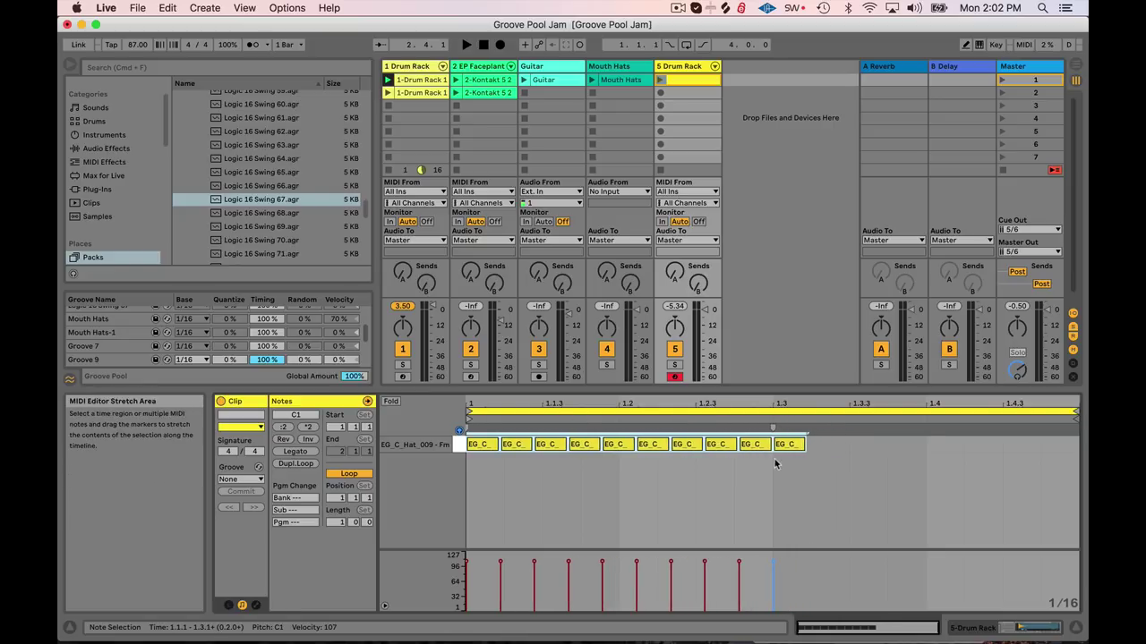
# Delete the hat note at 1.3 and duplicate the remaining nine notes into the second half of the clip
pyautogui.click(791, 446)
pyautogui.press('Delete')
pyautogui.moveTo(755, 498); pyautogui.dragTo(486, 450)
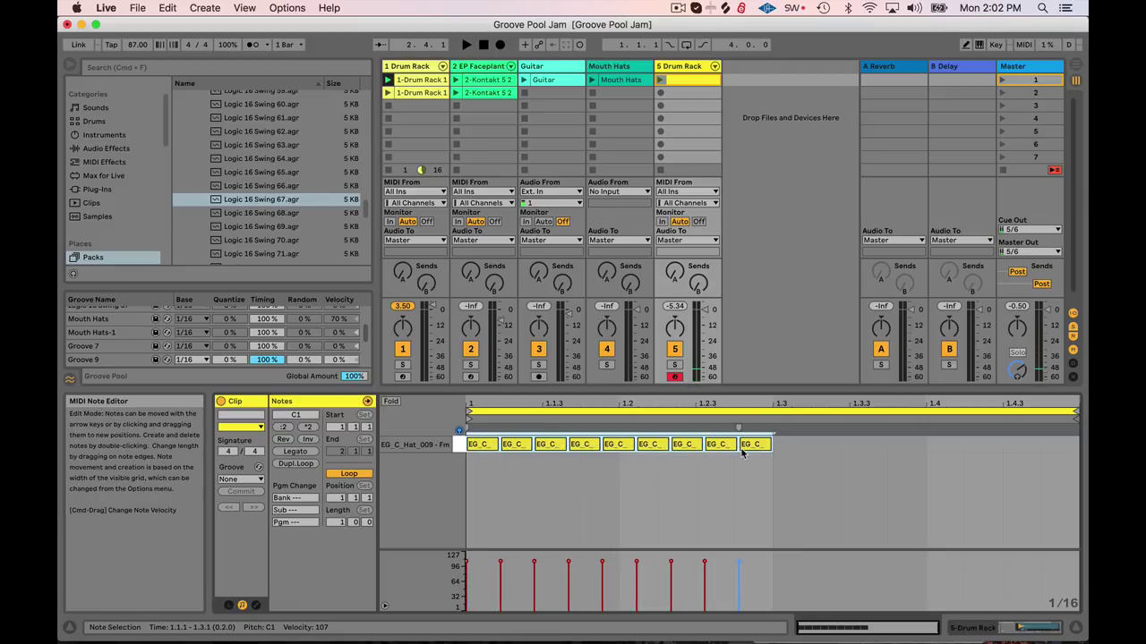
pyautogui.press('super+d')
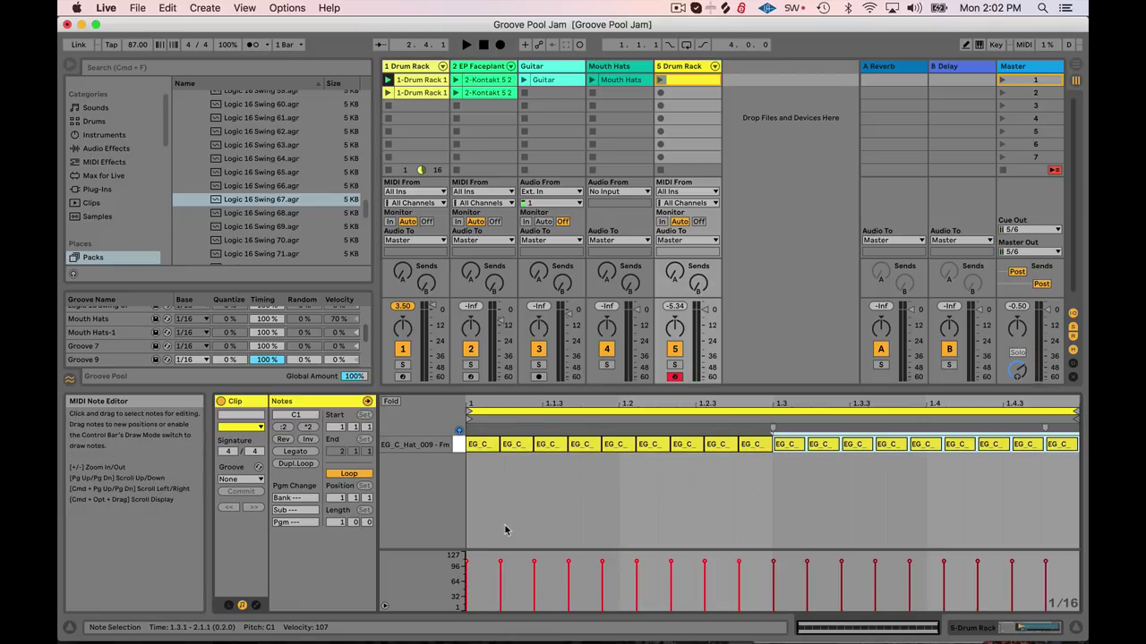
# Vary the velocities of the first nine hats, keeping the first and fifth loudest, and duplicate the nine notes over the second half
pyautogui.click(510, 529)
pyautogui.moveTo(501, 561)
pyautogui.mouseDown()
pyautogui.moveTo(534, 577)
pyautogui.moveTo(533, 590)
pyautogui.moveTo(568, 562)
pyautogui.moveTo(636, 591)
pyautogui.mouseUp()
pyautogui.click(670, 563)
pyautogui.moveTo(704, 564)
pyautogui.mouseDown()
pyautogui.moveTo(706, 576)
pyautogui.moveTo(740, 568)
pyautogui.mouseUp()
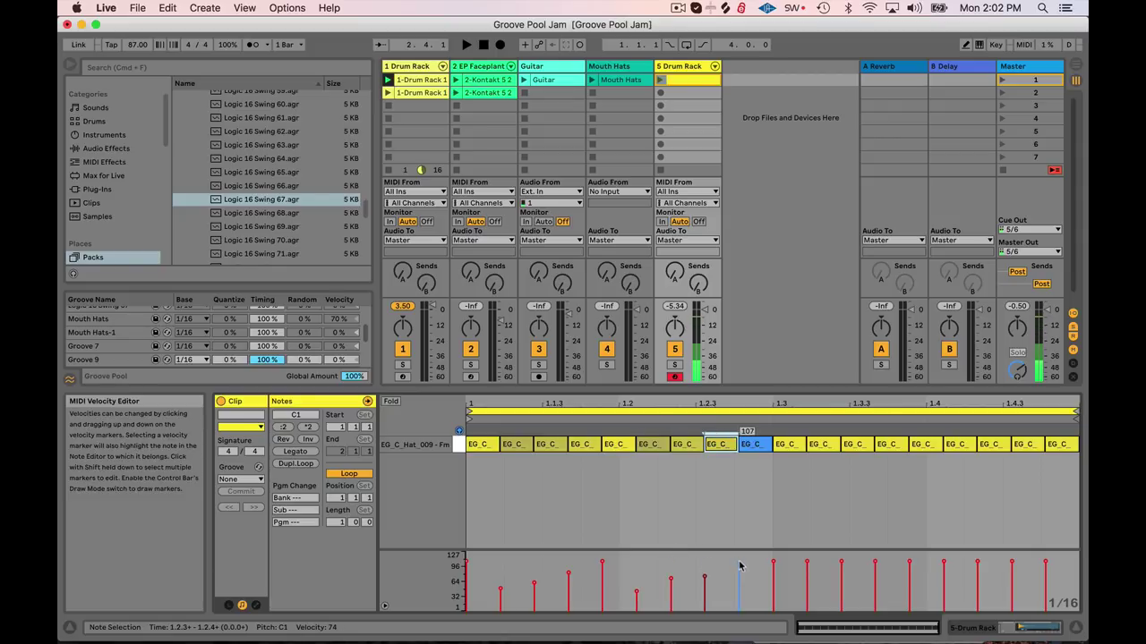
pyautogui.moveTo(755, 474); pyautogui.dragTo(401, 411)
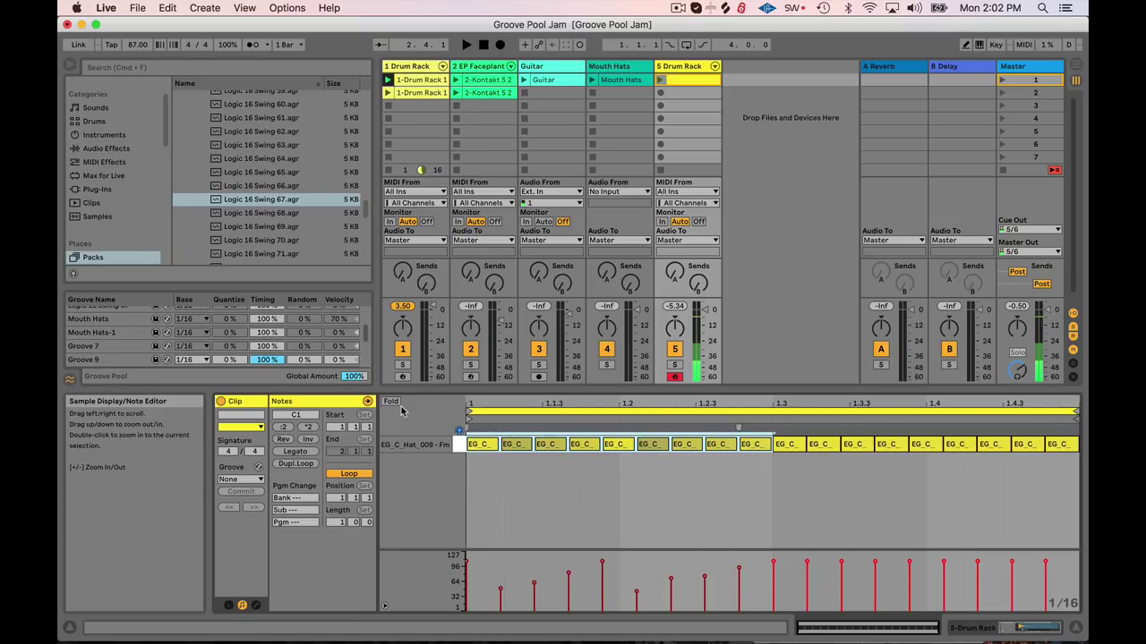
pyautogui.press('super+d')
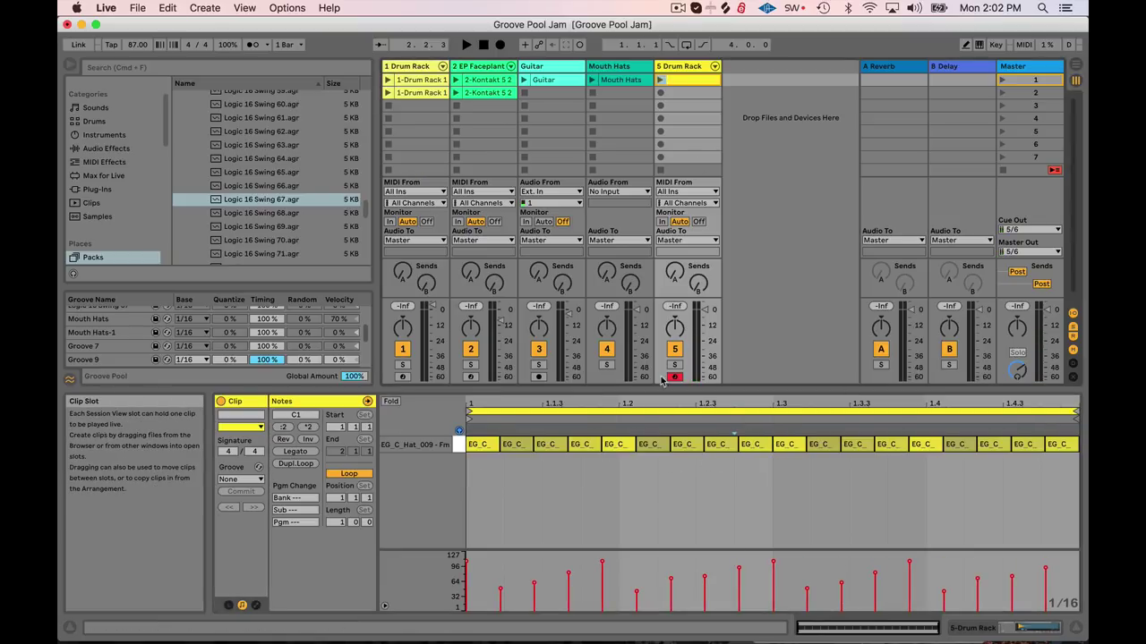
# Play the hat clip on the 5 Drum Rack track and extract its groove under the name Groove 9 2
pyautogui.click(661, 81)
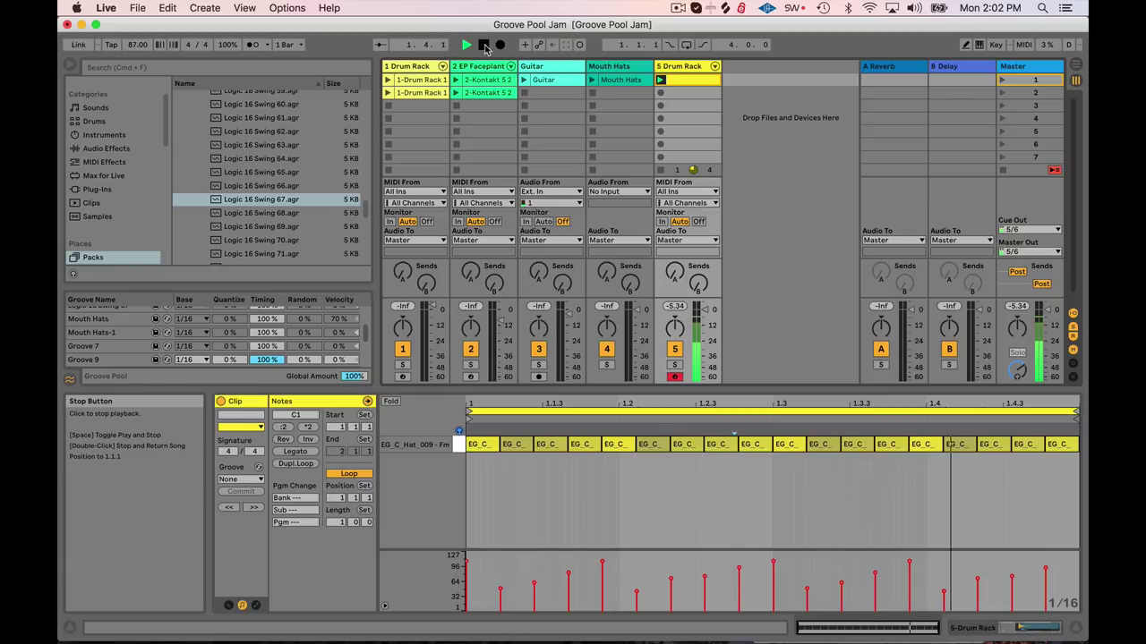
pyautogui.rightClick(681, 80)
pyautogui.click(675, 77)
pyautogui.rightClick(676, 79)
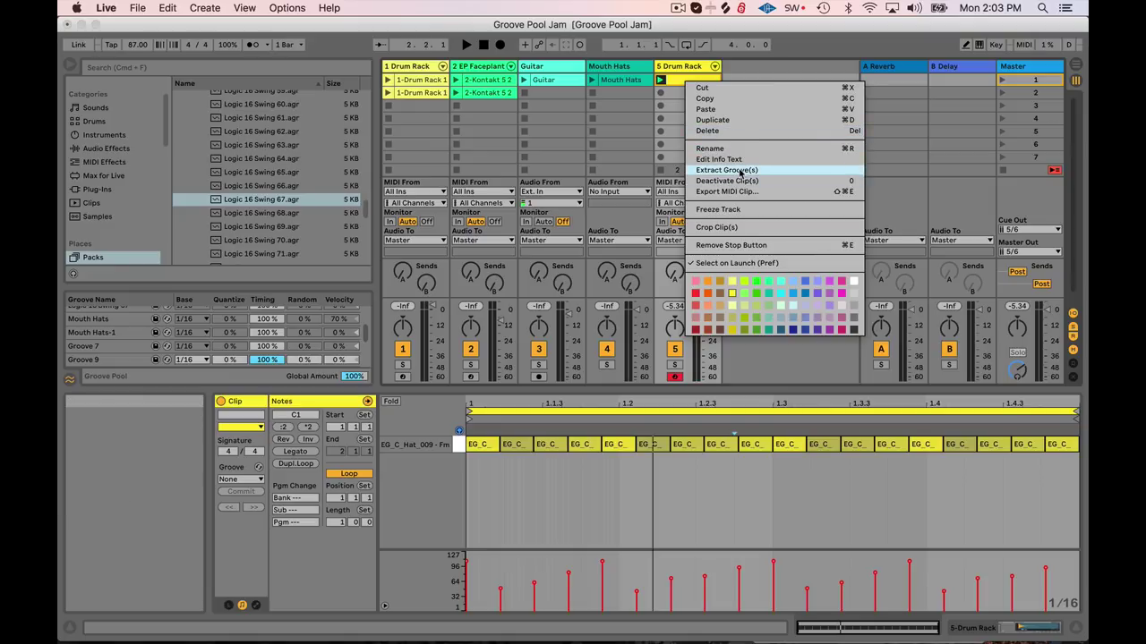
pyautogui.click(726, 170)
pyautogui.rightClick(101, 361)
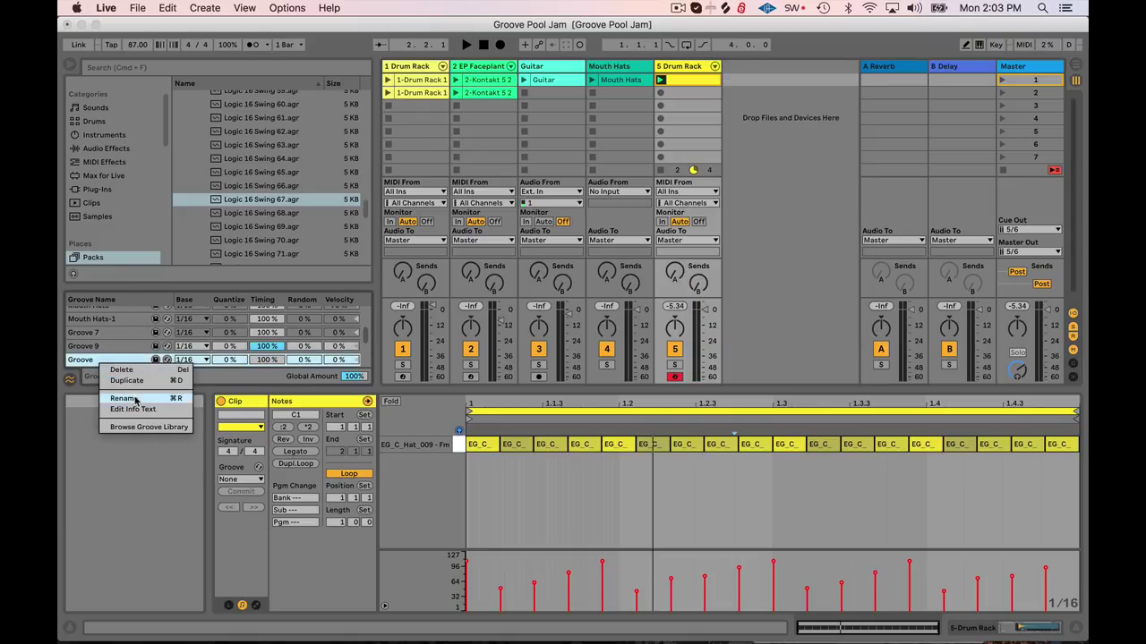
pyautogui.click(125, 398)
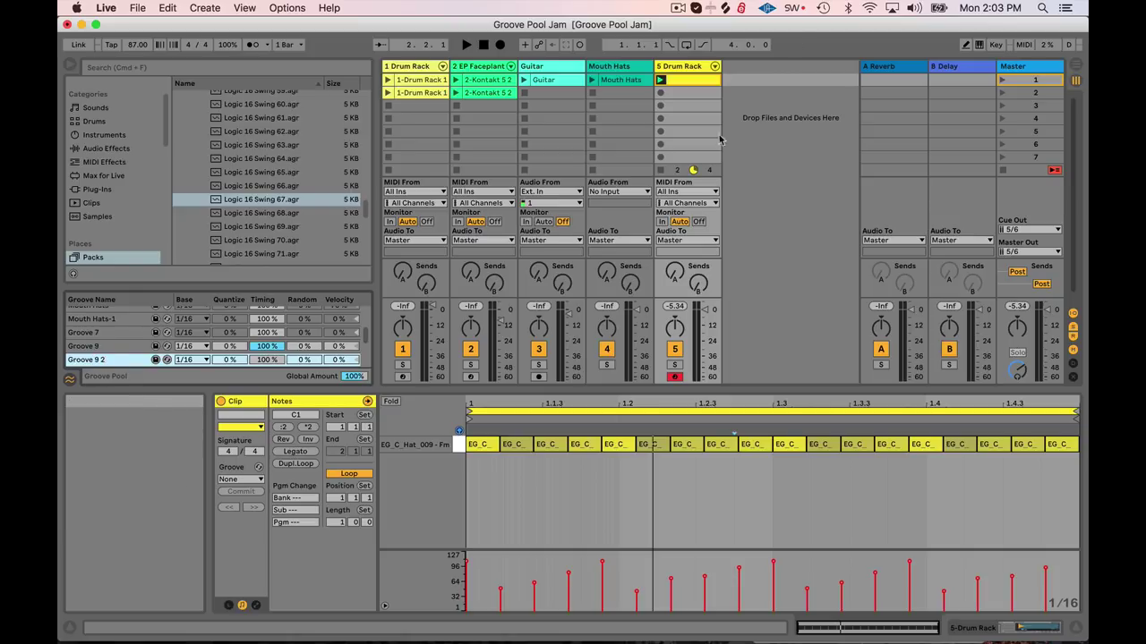
# Apply Groove 9 2 to the second 1 Drum Rack clip and play it with the groove's velocity at 52%
pyautogui.click(388, 93)
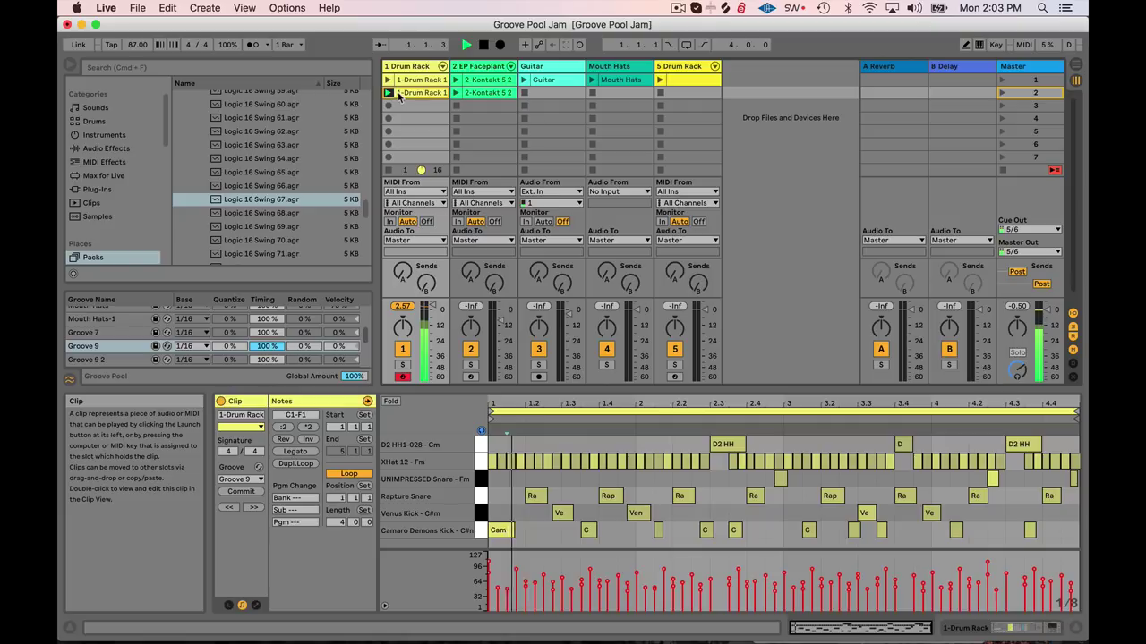
pyautogui.click(486, 49)
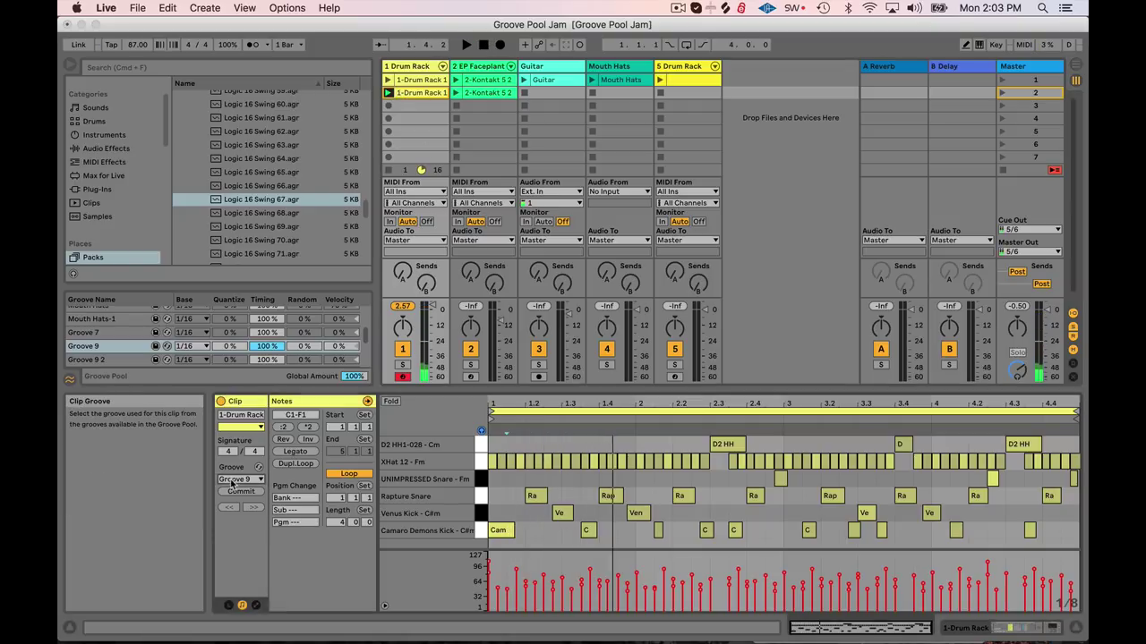
pyautogui.click(238, 479)
pyautogui.click(238, 586)
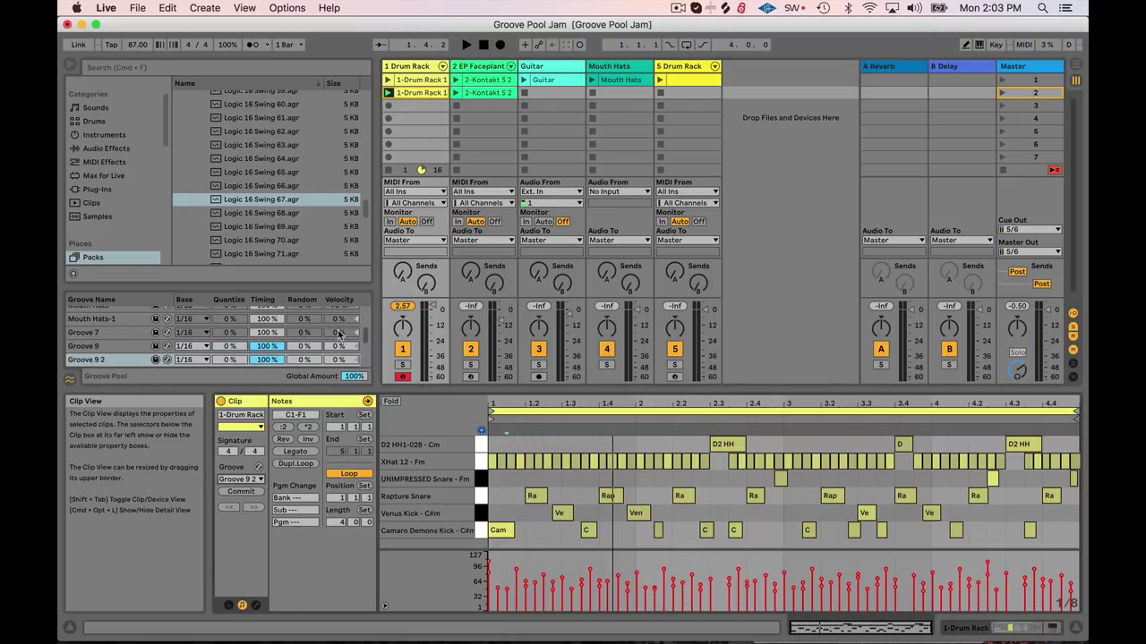
pyautogui.moveTo(341, 361); pyautogui.dragTo(341, 360)
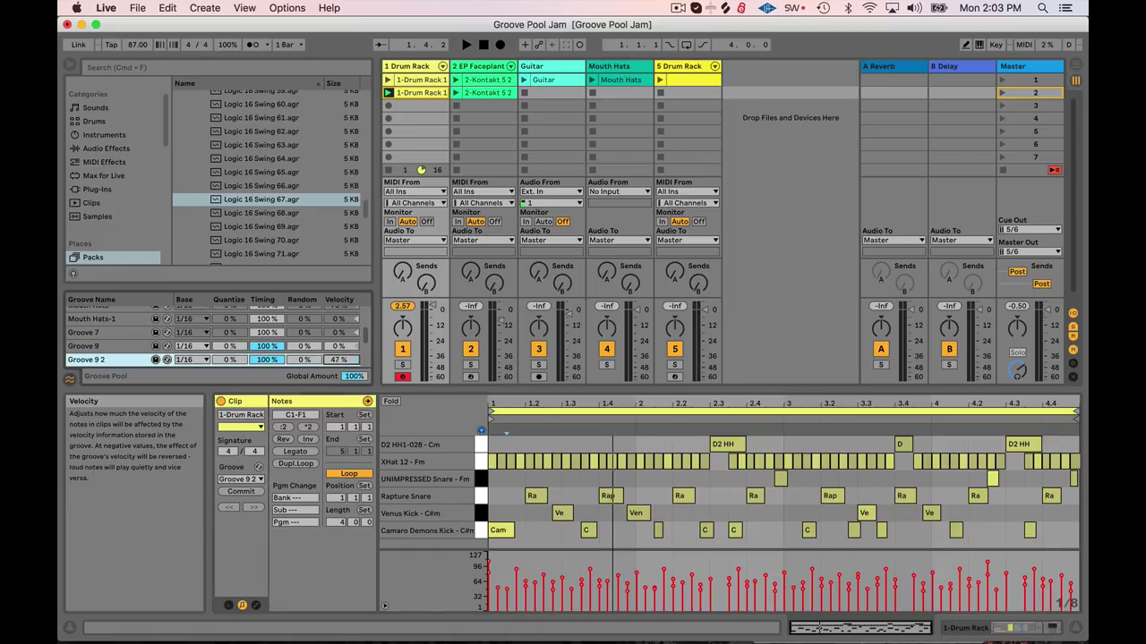
pyautogui.click(466, 45)
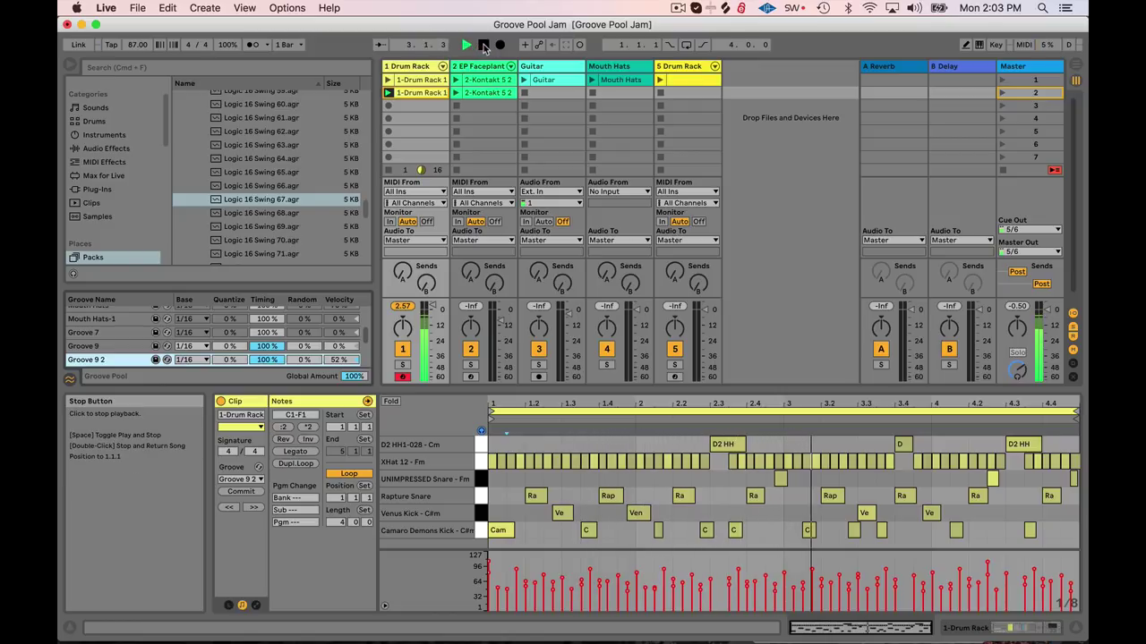
# Play the first 1 Drum Rack clip and set its groove to Groove 9 2
pyautogui.click(388, 80)
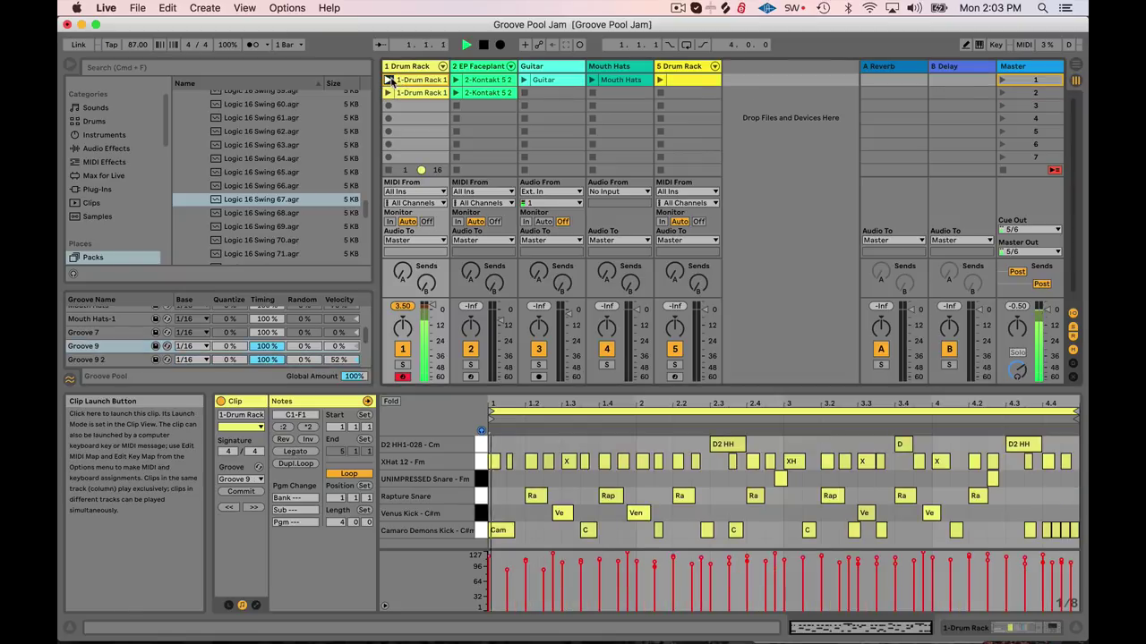
pyautogui.click(232, 481)
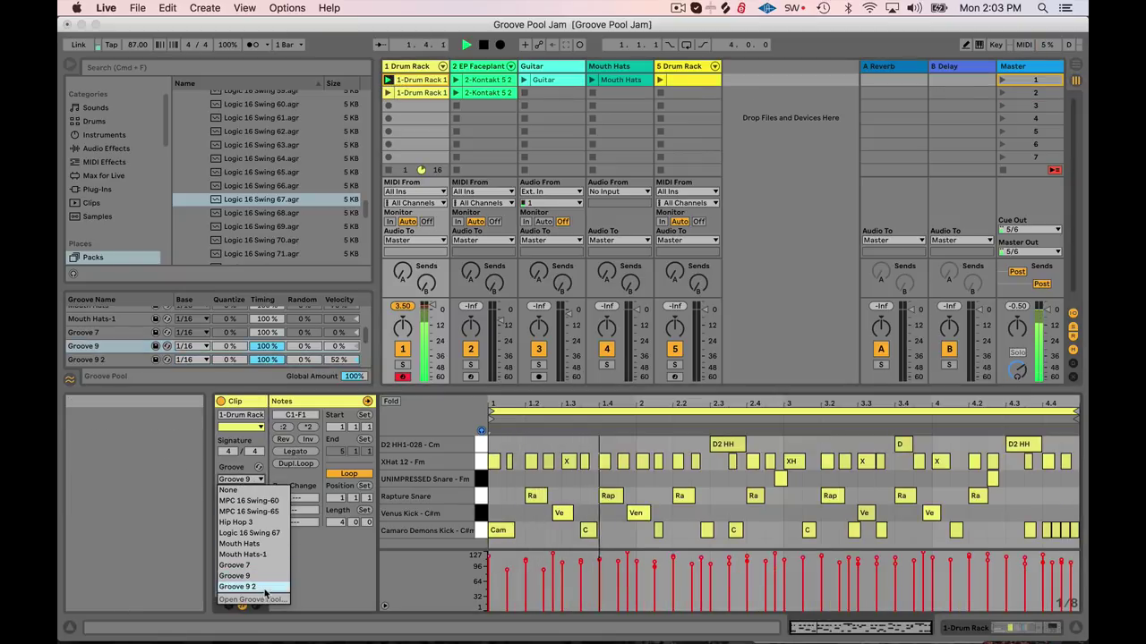
pyautogui.click(253, 591)
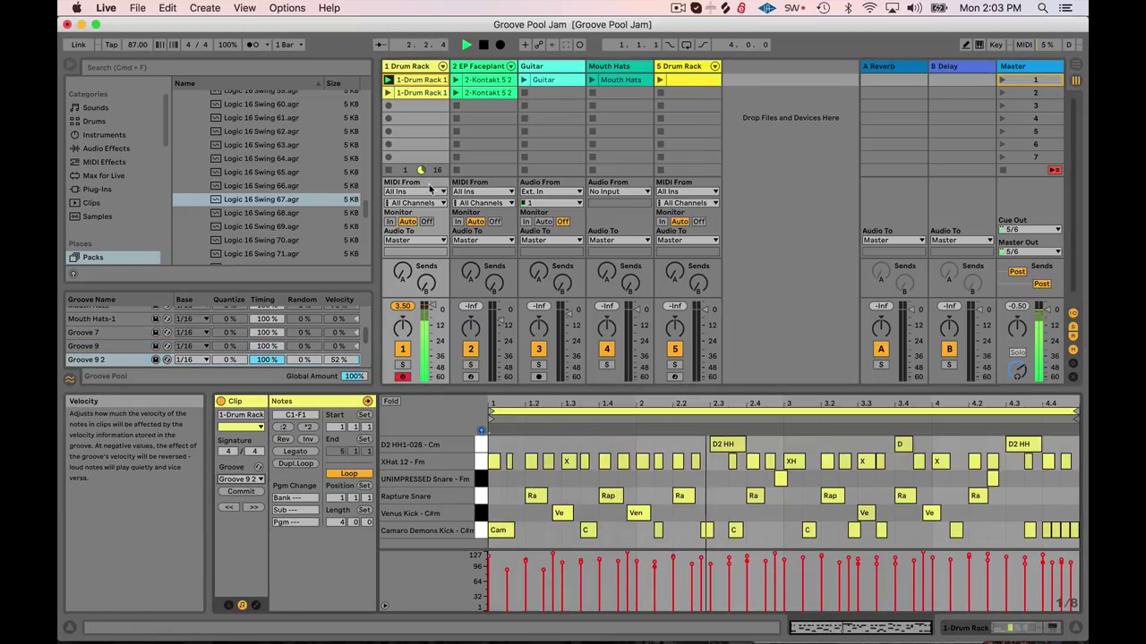
pyautogui.click(482, 45)
# Set the groove of the second clip on the 2 EP Faceplant track to Groove 9 2
pyautogui.click(488, 92)
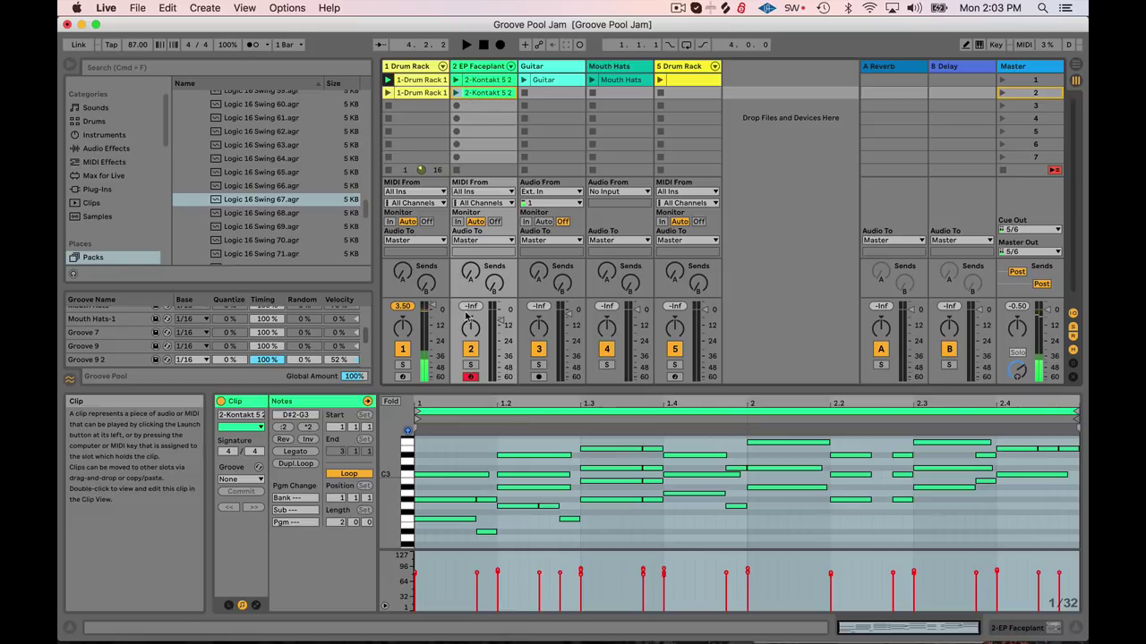
pyautogui.click(243, 481)
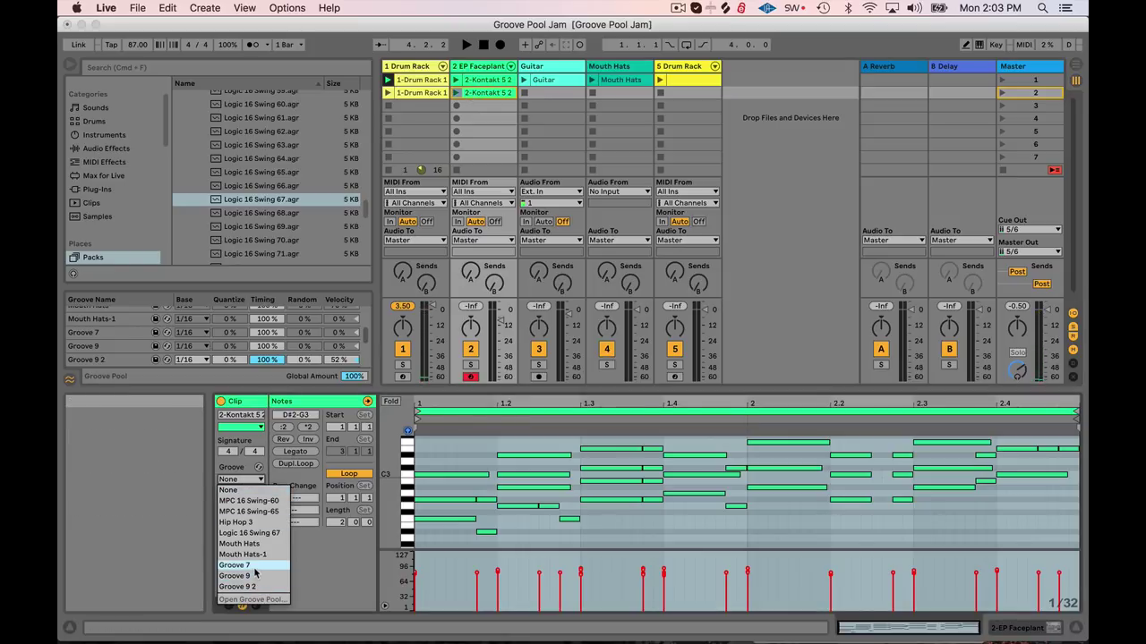
pyautogui.click(253, 581)
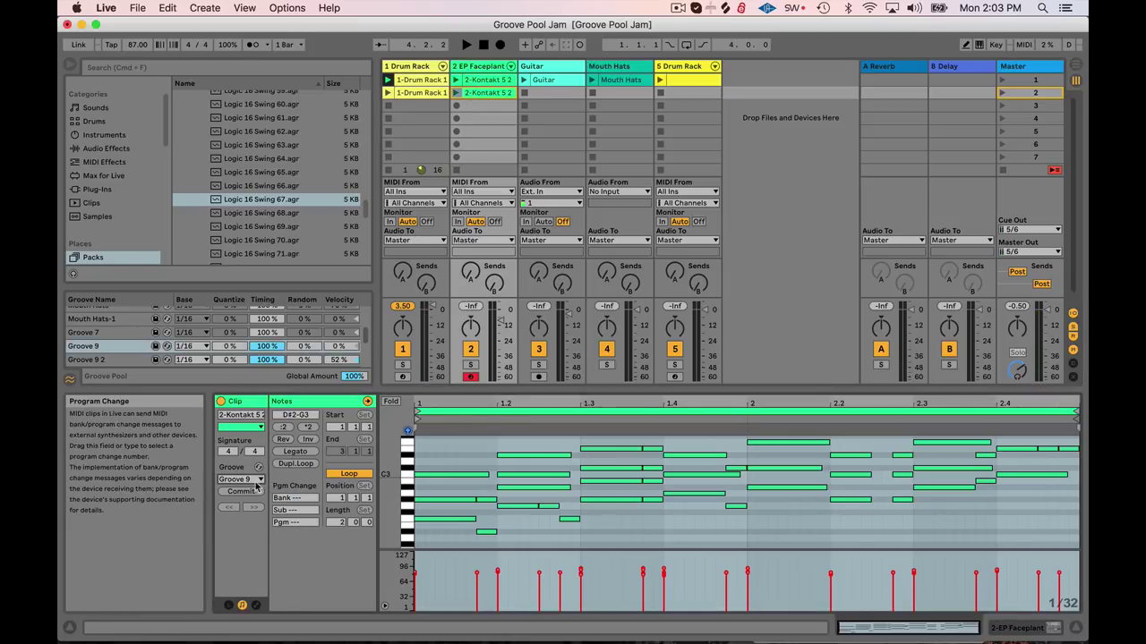
pyautogui.click(244, 480)
pyautogui.click(253, 588)
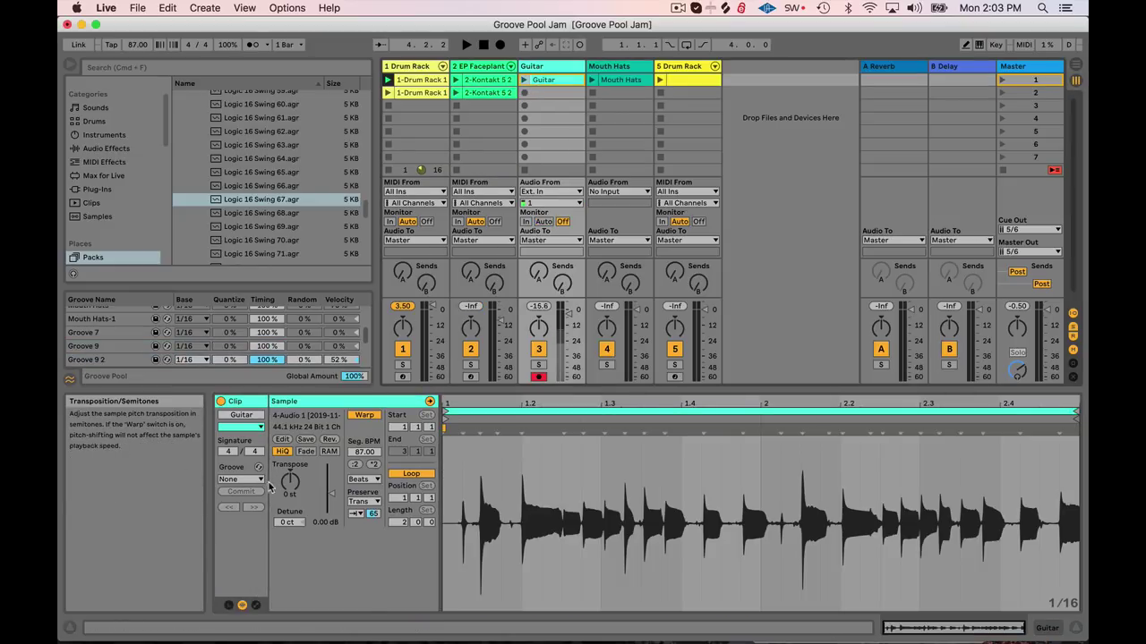
# Set the Guitar clip's groove to Groove 9 2 and play it with the first drum and EP clips
pyautogui.click(244, 480)
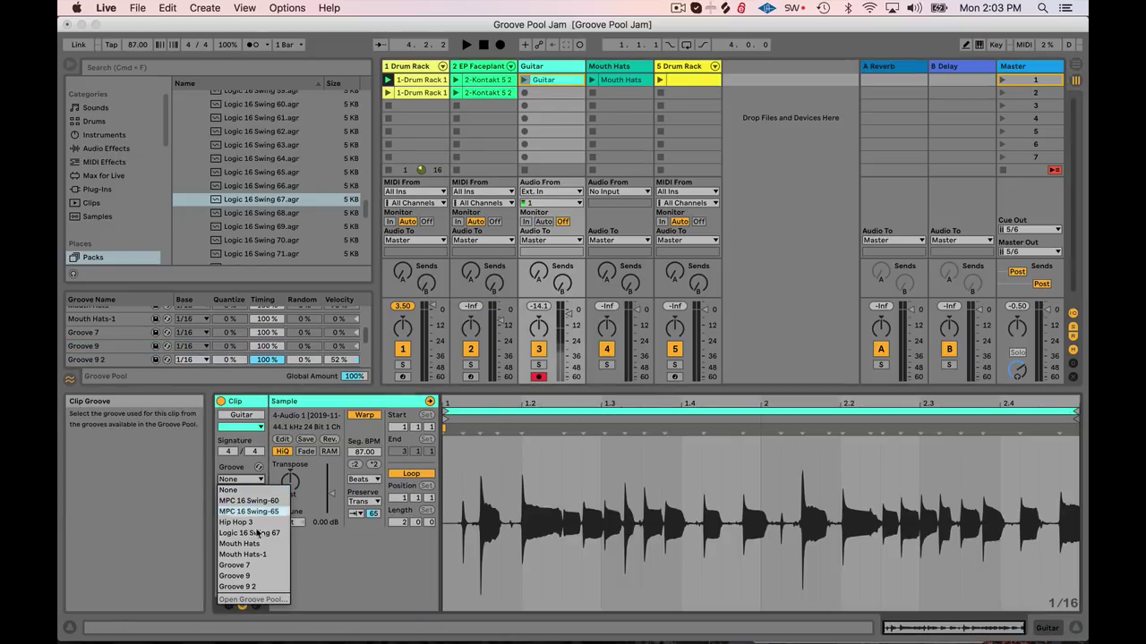
pyautogui.click(253, 588)
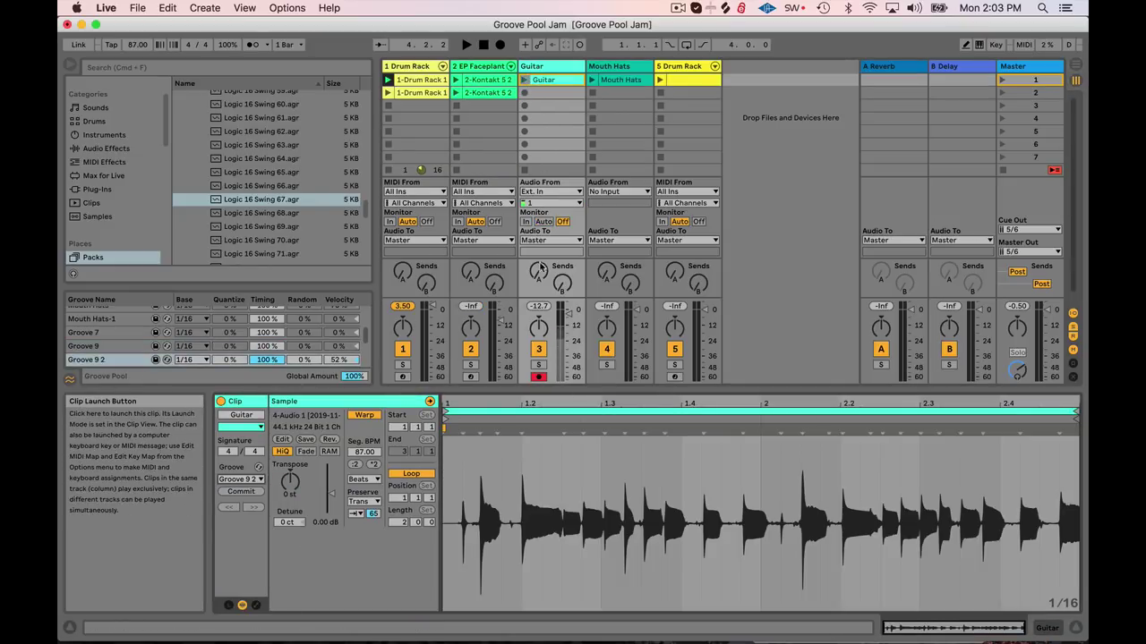
pyautogui.click(455, 79)
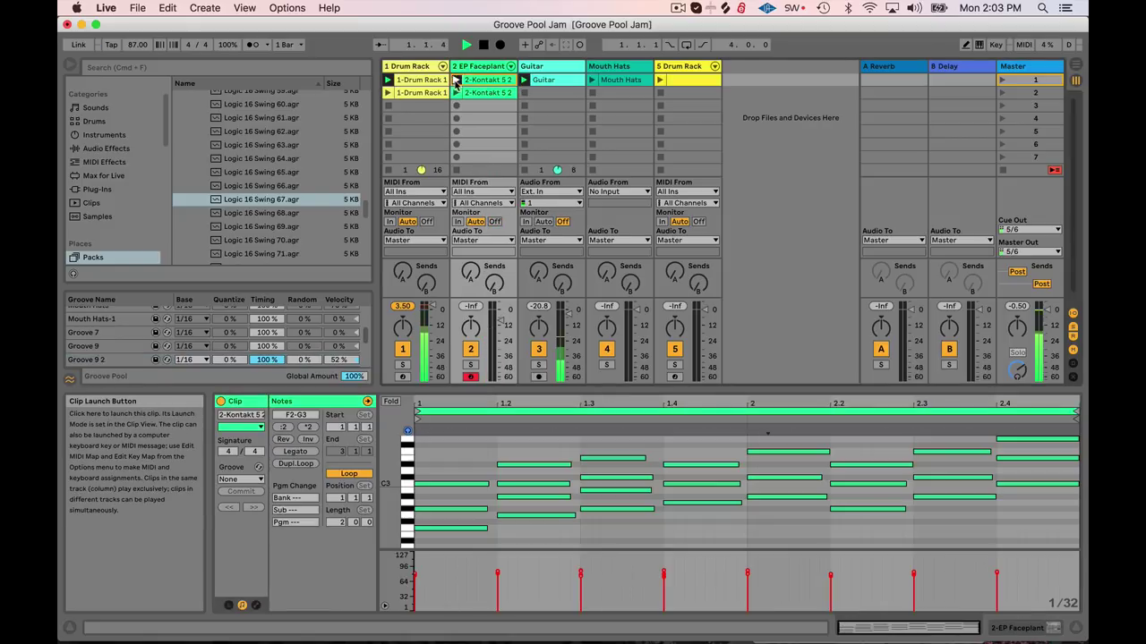
pyautogui.click(483, 46)
pyautogui.click(467, 45)
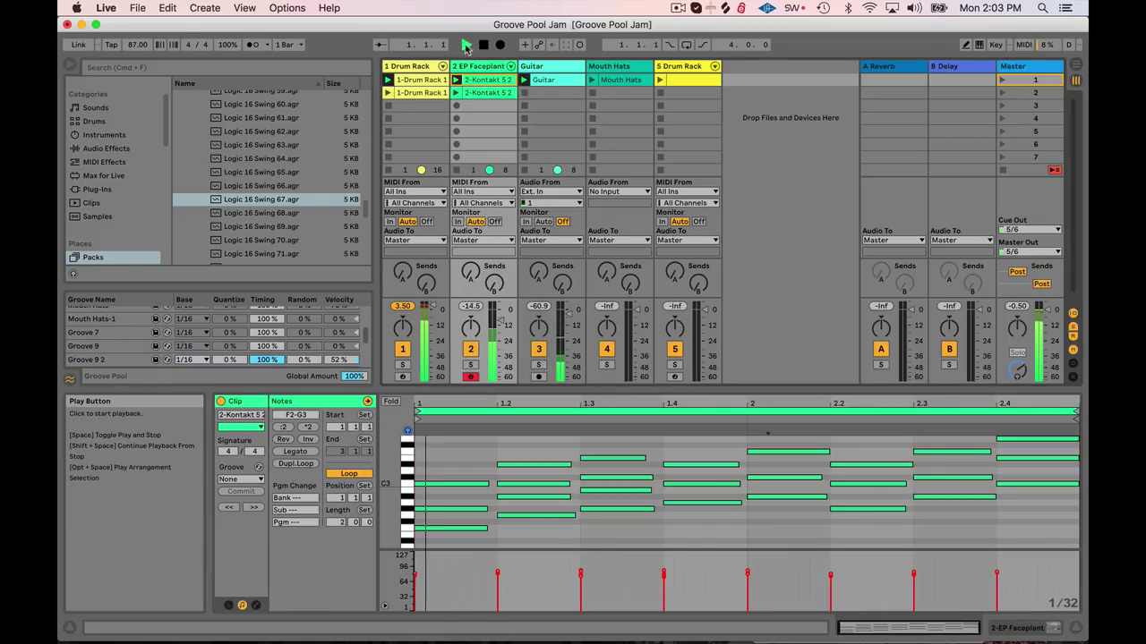
# Raise the Guitar clip's gain to 1.88 dB and set its groove to None
pyautogui.click(545, 80)
pyautogui.moveTo(331, 506); pyautogui.dragTo(331, 491)
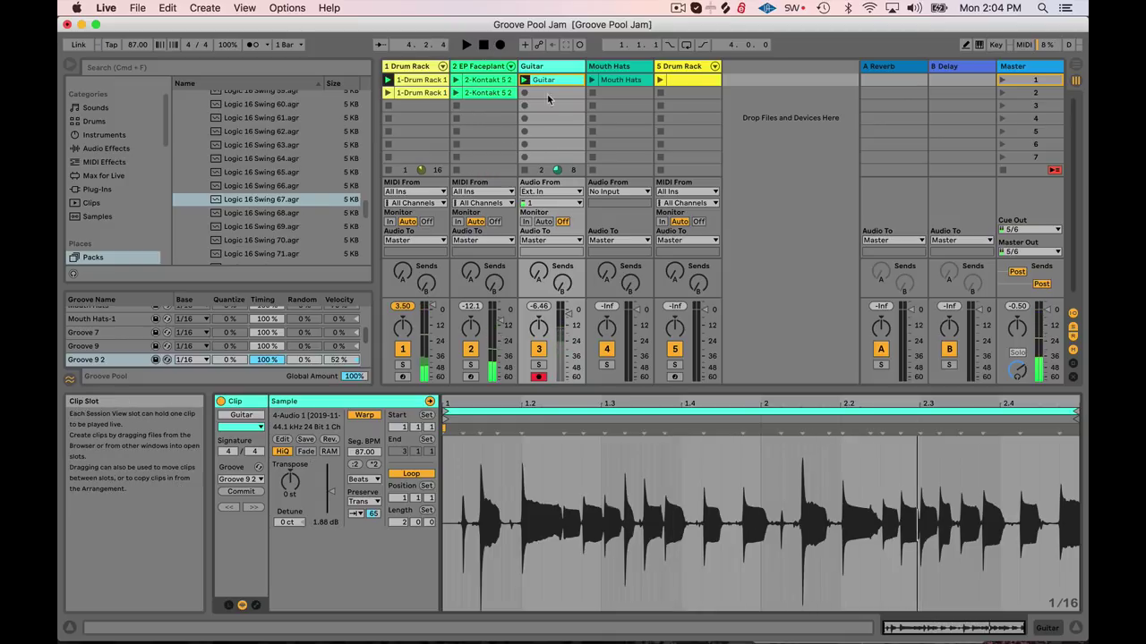
pyautogui.click(254, 481)
pyautogui.click(256, 489)
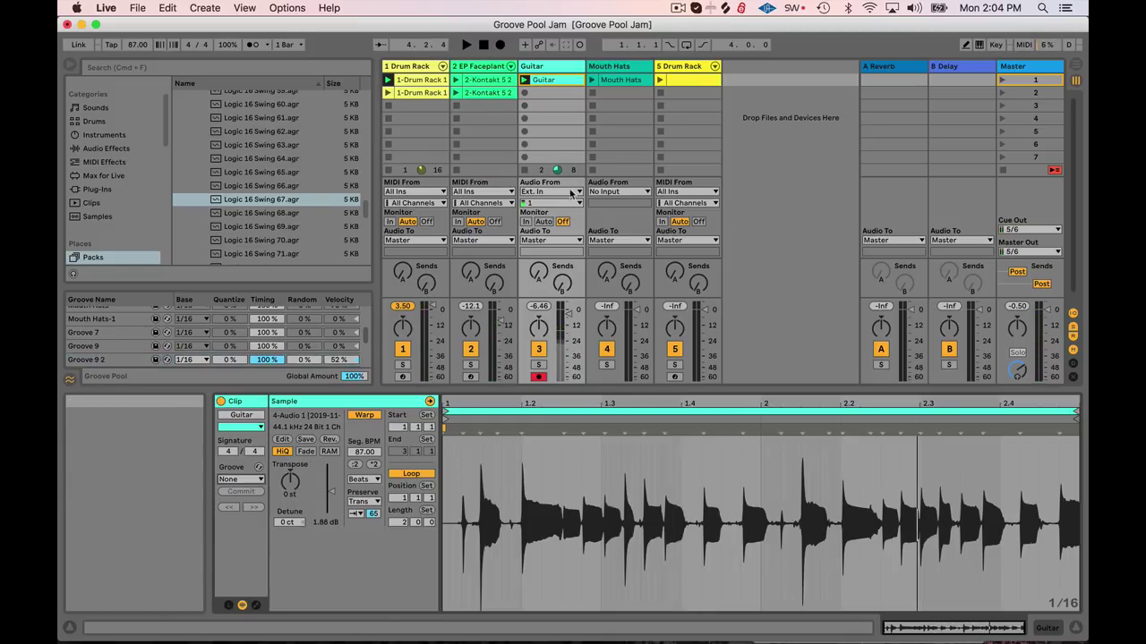
pyautogui.click(560, 104)
pyautogui.click(549, 79)
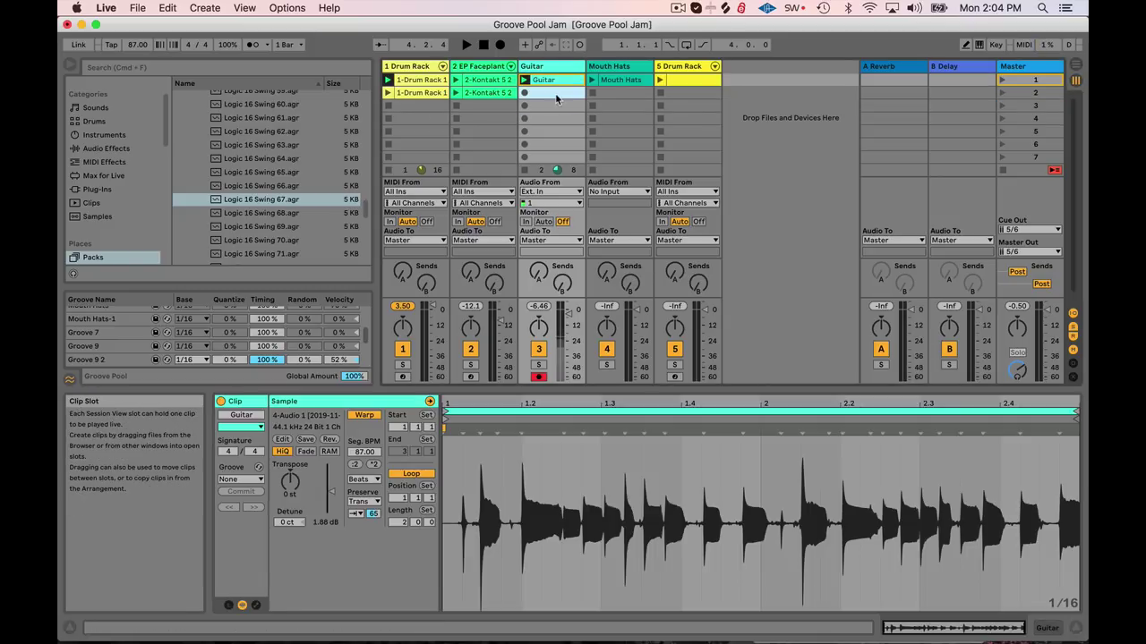
pyautogui.click(557, 94)
pyautogui.click(545, 118)
pyautogui.click(408, 82)
pyautogui.click(408, 91)
pyautogui.click(408, 81)
pyautogui.click(410, 91)
pyautogui.click(412, 81)
pyautogui.click(491, 81)
# Play the Guitar clip with the drums, set its groove to Logic 16 Swing 67, and select the first 1 Drum Rack clip
pyautogui.click(533, 79)
pyautogui.click(467, 45)
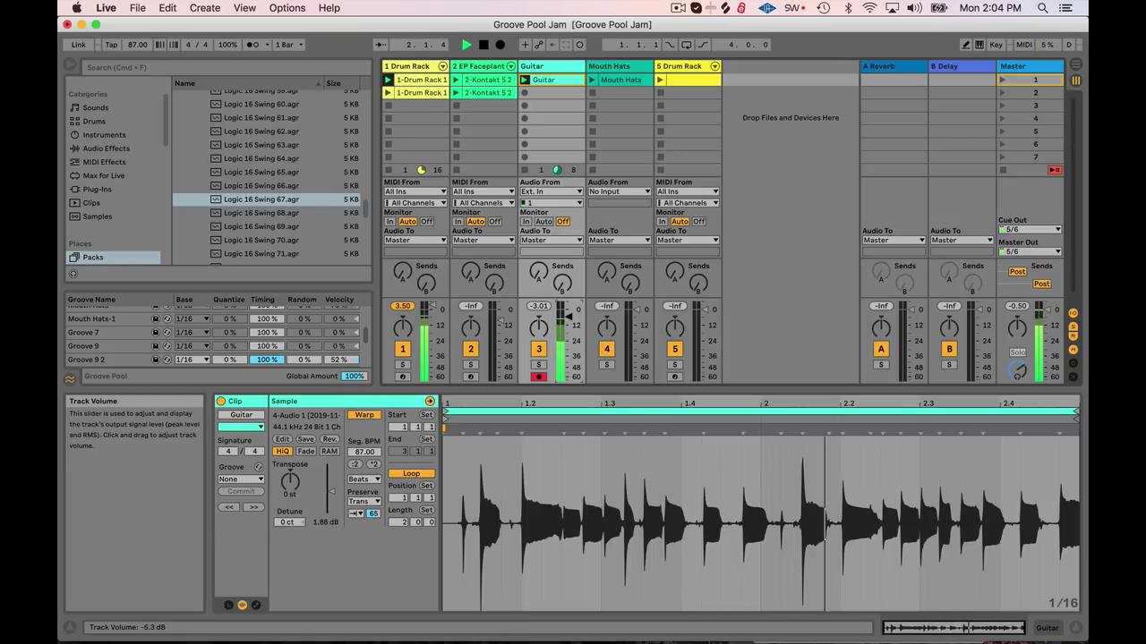
pyautogui.click(241, 479)
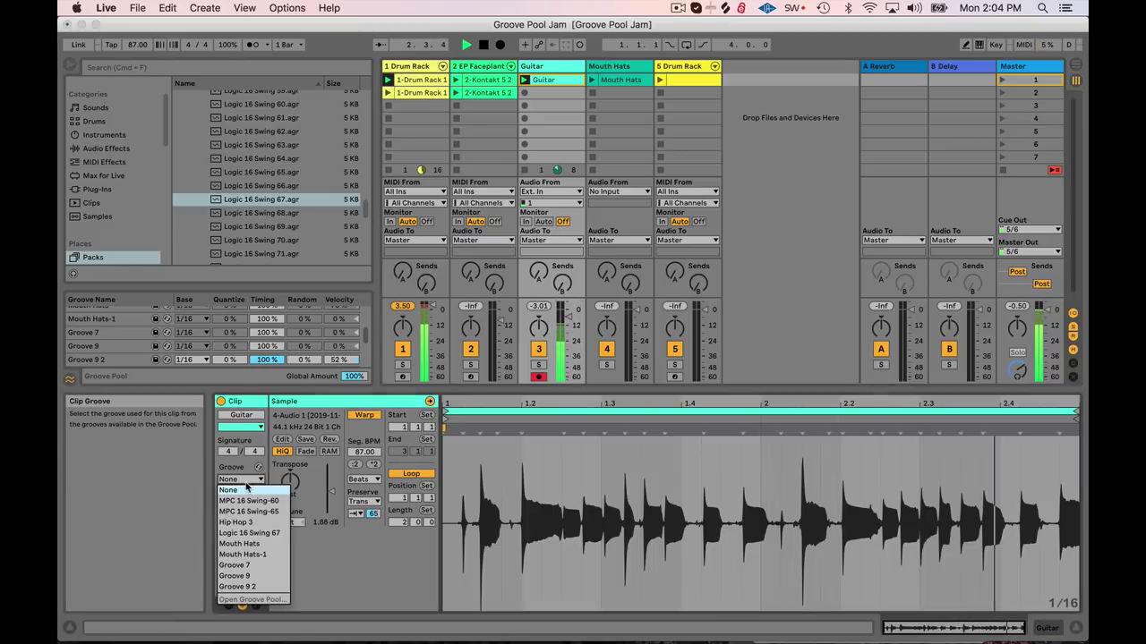
pyautogui.click(254, 533)
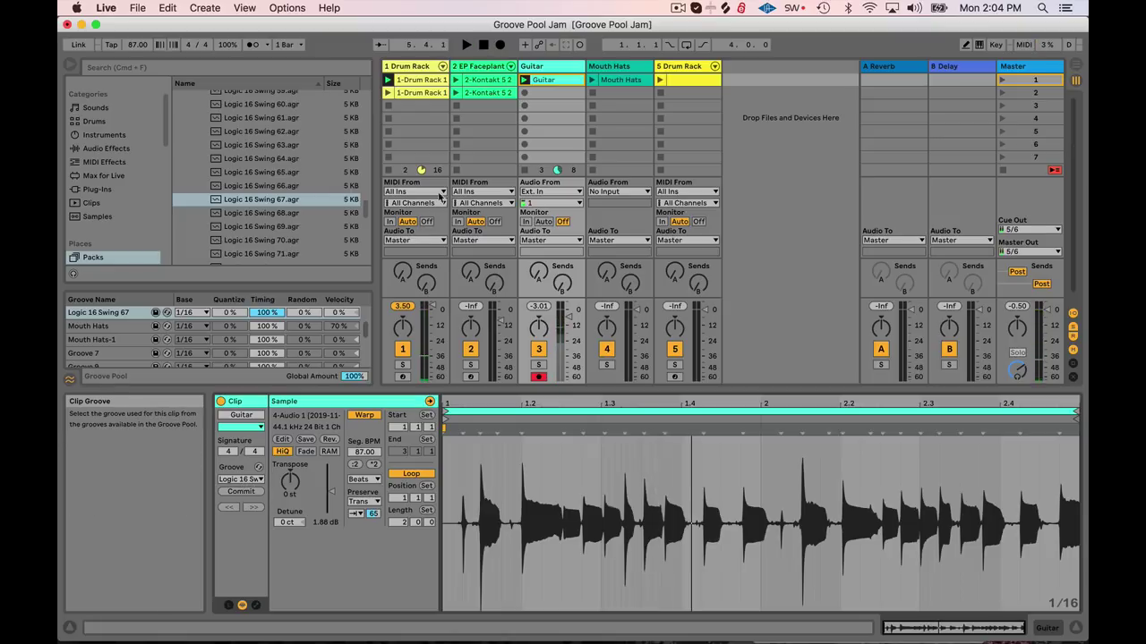
pyautogui.click(411, 84)
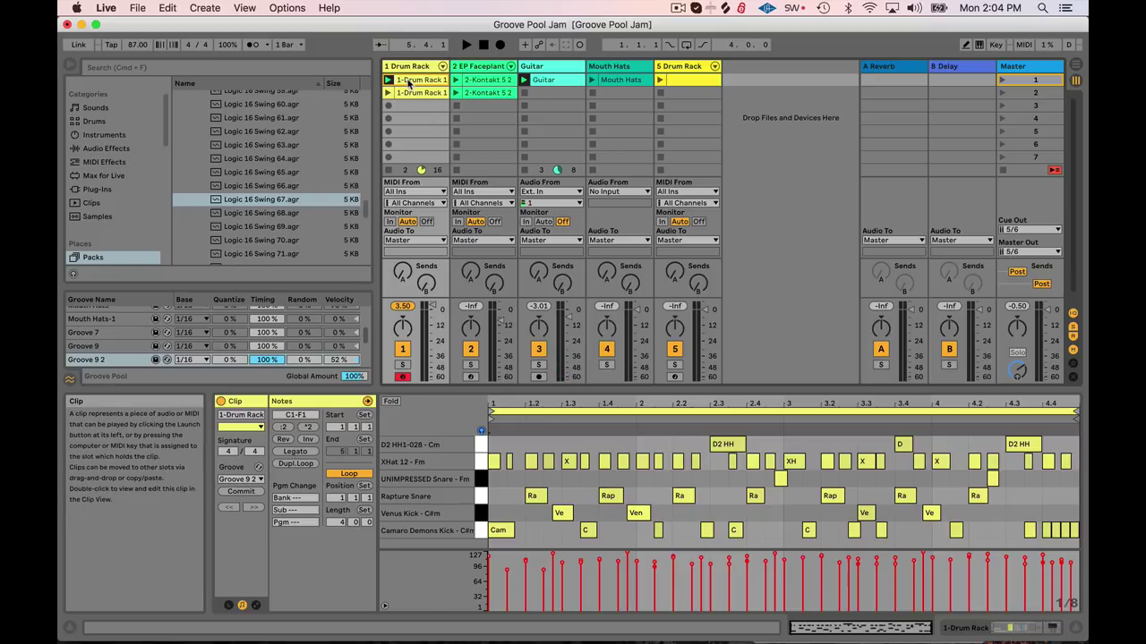
# Play the first 2 EP Faceplant clip with its groove left at None, together with the first drum clip and the Guitar clip
pyautogui.scroll(4, 126, 336)
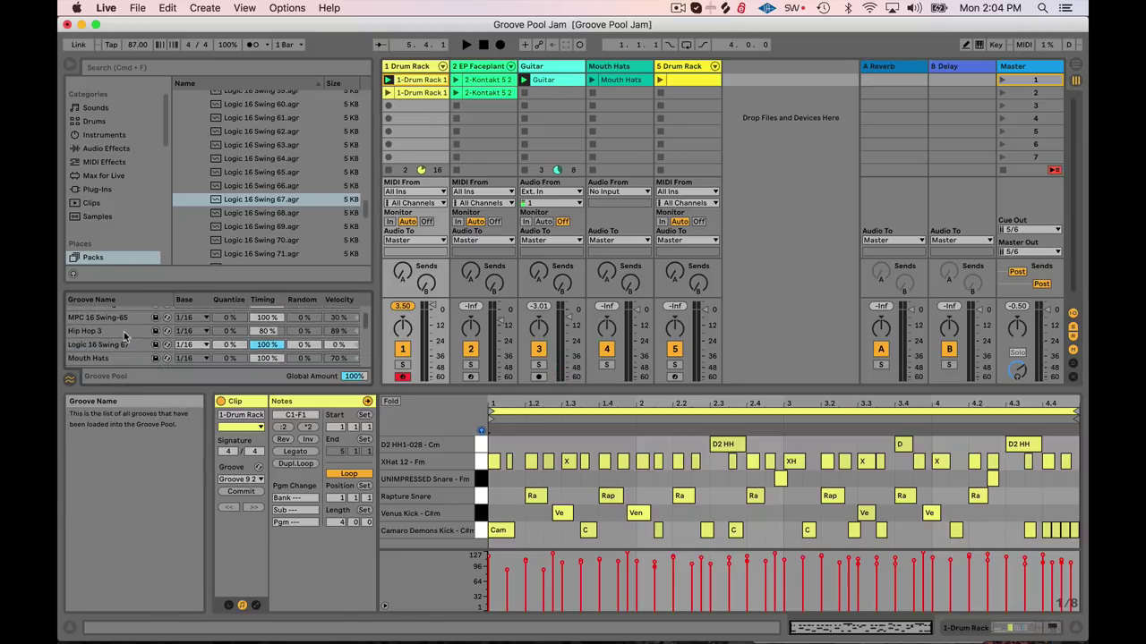
pyautogui.click(470, 92)
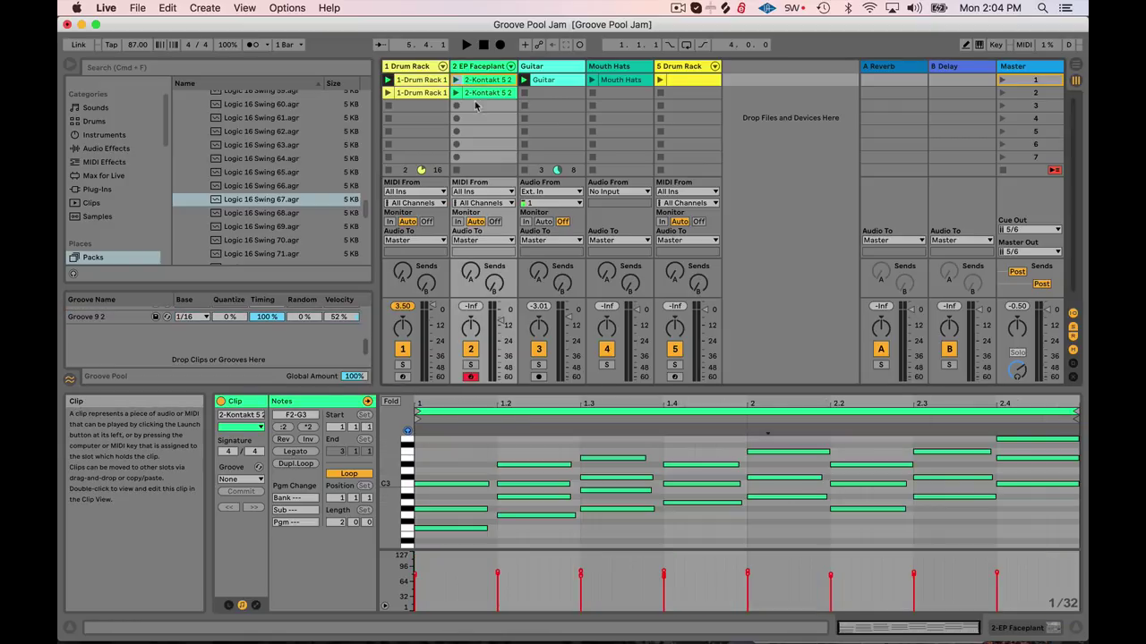
pyautogui.click(240, 479)
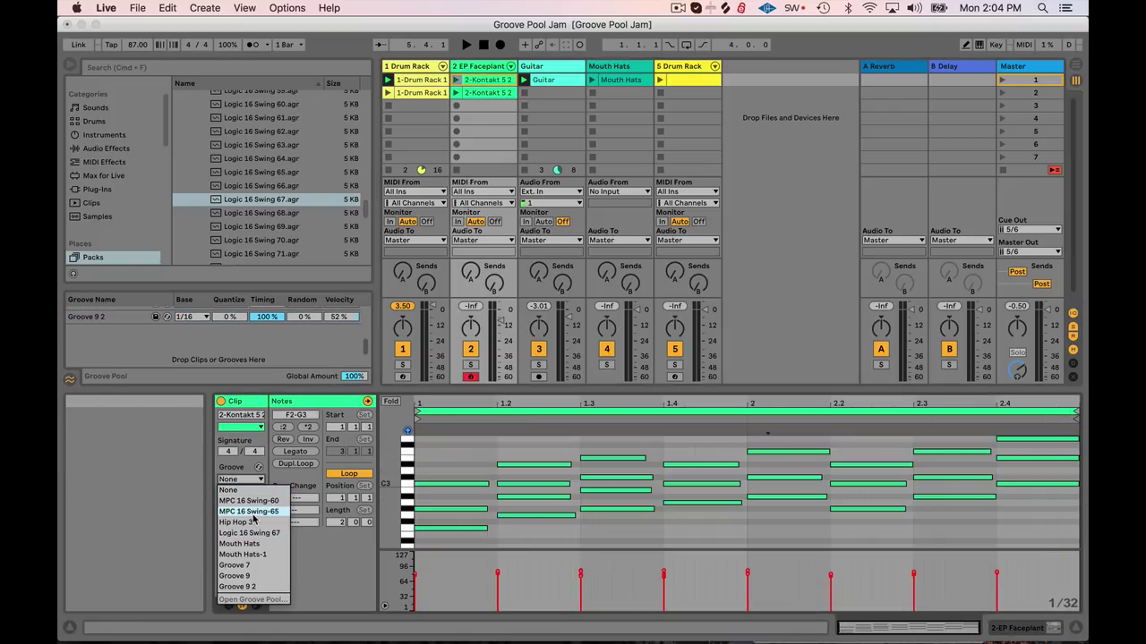
pyautogui.click(486, 107)
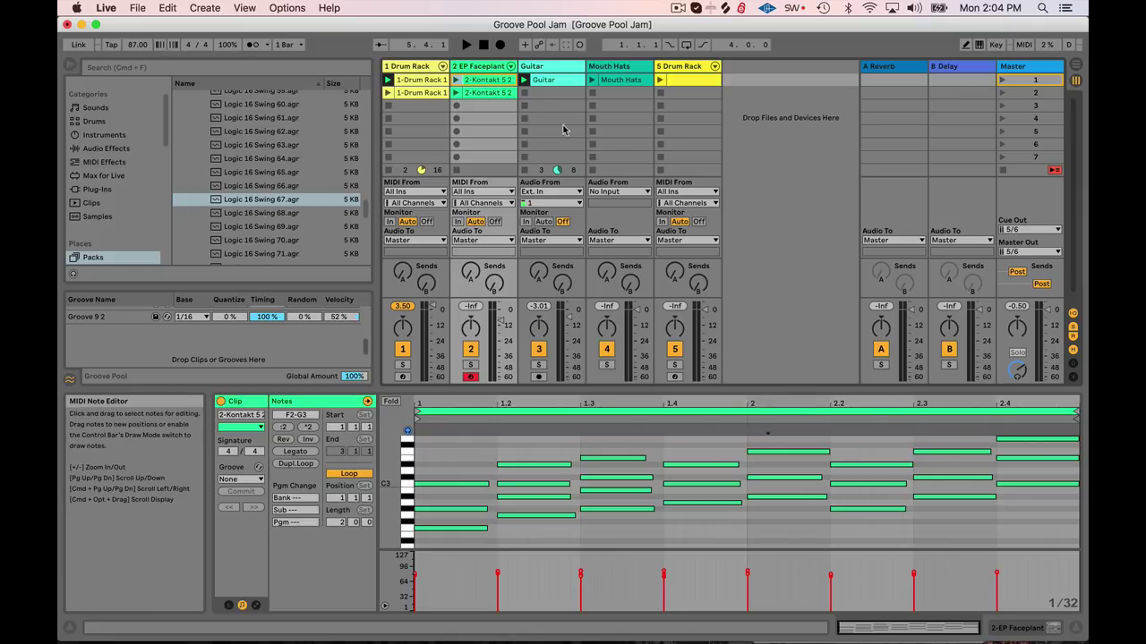
pyautogui.click(456, 81)
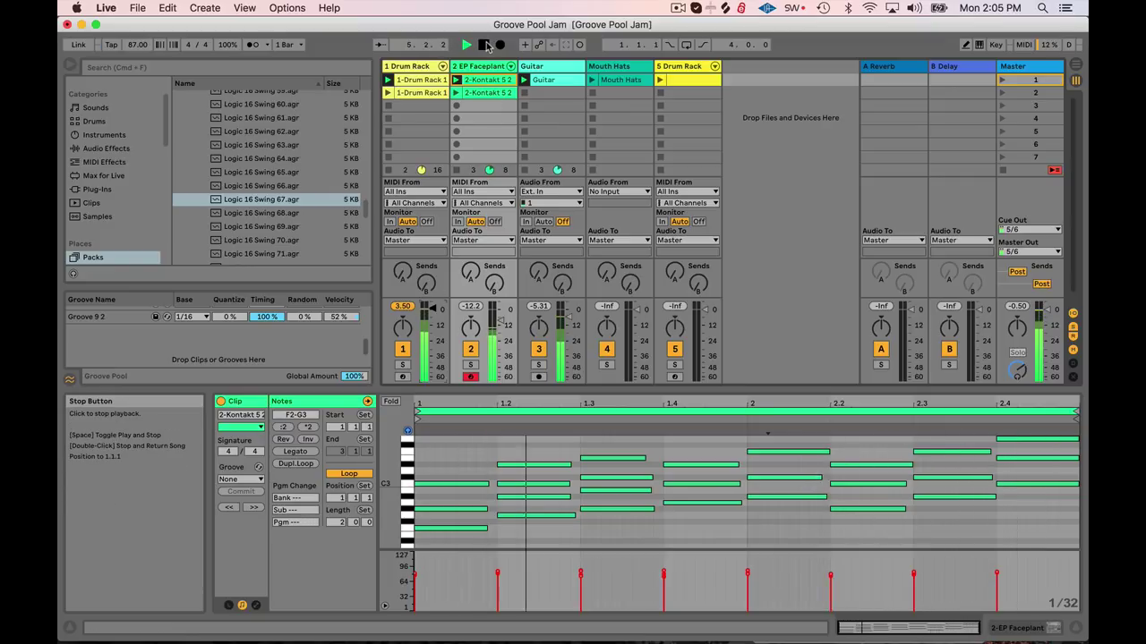
pyautogui.click(423, 67)
pyautogui.click(478, 67)
pyautogui.click(553, 67)
pyautogui.click(469, 67)
pyautogui.click(421, 69)
pyautogui.click(481, 68)
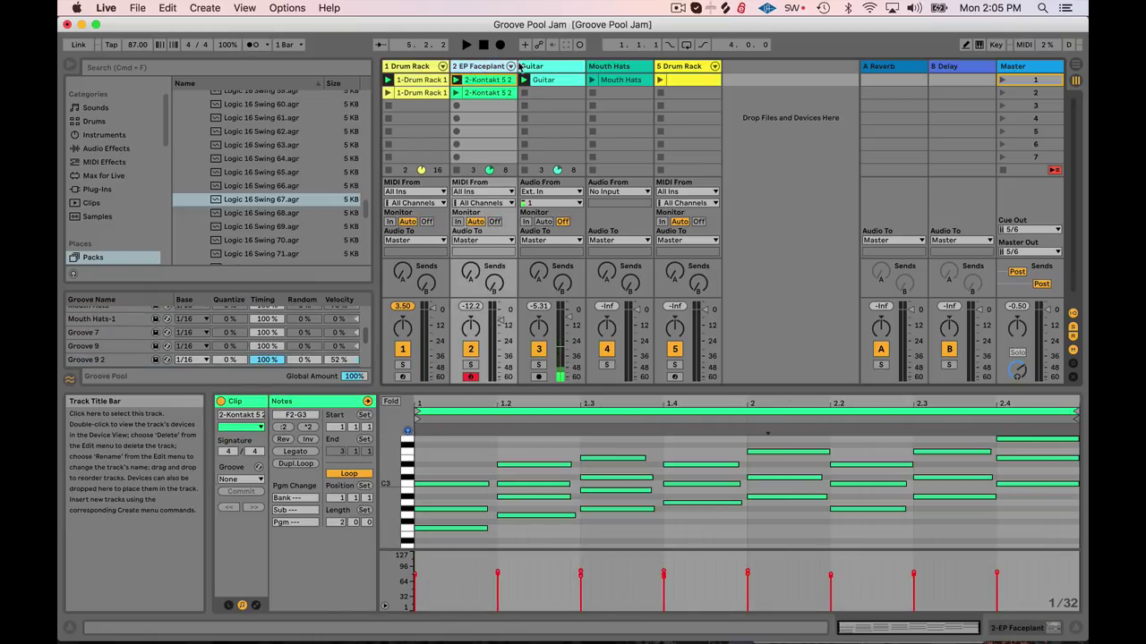
pyautogui.click(544, 67)
pyautogui.click(485, 69)
pyautogui.click(424, 69)
pyautogui.click(544, 67)
pyautogui.click(484, 68)
pyautogui.click(422, 68)
pyautogui.click(480, 66)
pyautogui.click(425, 79)
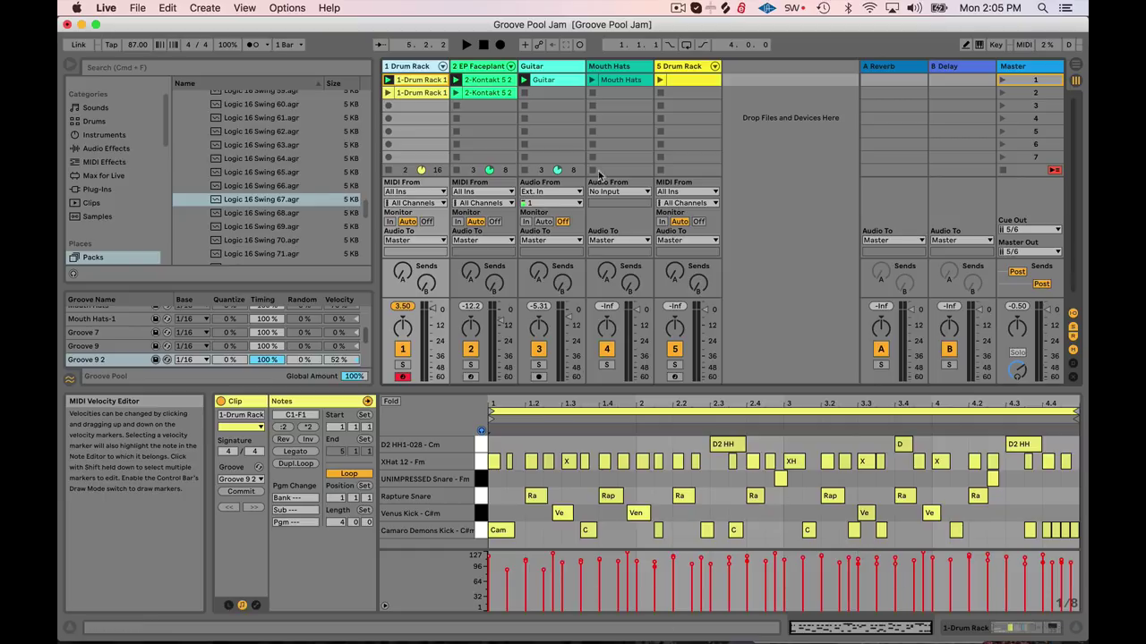
pyautogui.click(467, 67)
pyautogui.click(427, 67)
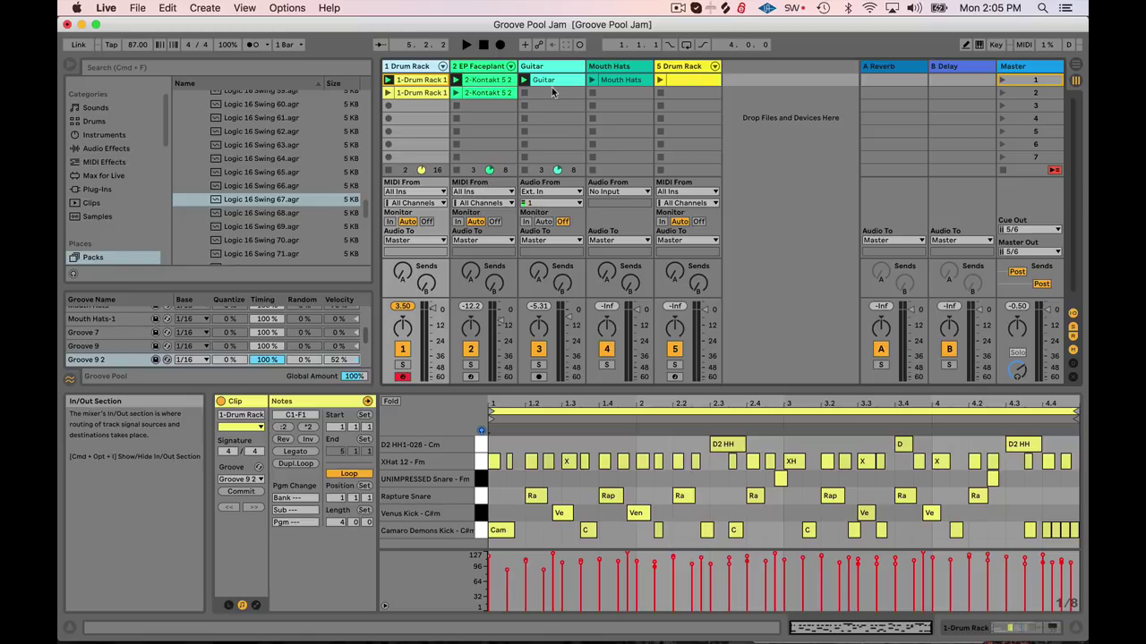
pyautogui.click(627, 68)
pyautogui.click(569, 69)
pyautogui.click(493, 68)
pyautogui.click(426, 66)
pyautogui.click(493, 68)
pyautogui.click(560, 68)
pyautogui.click(621, 67)
pyautogui.click(680, 66)
pyautogui.click(614, 66)
pyautogui.click(555, 66)
pyautogui.click(488, 67)
pyautogui.click(432, 68)
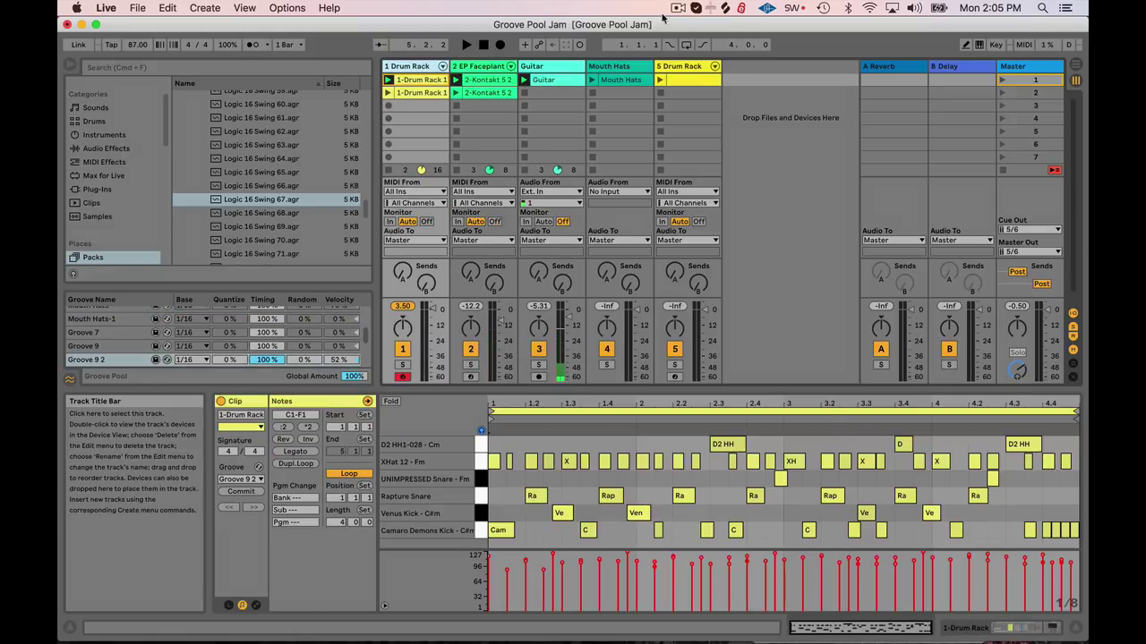